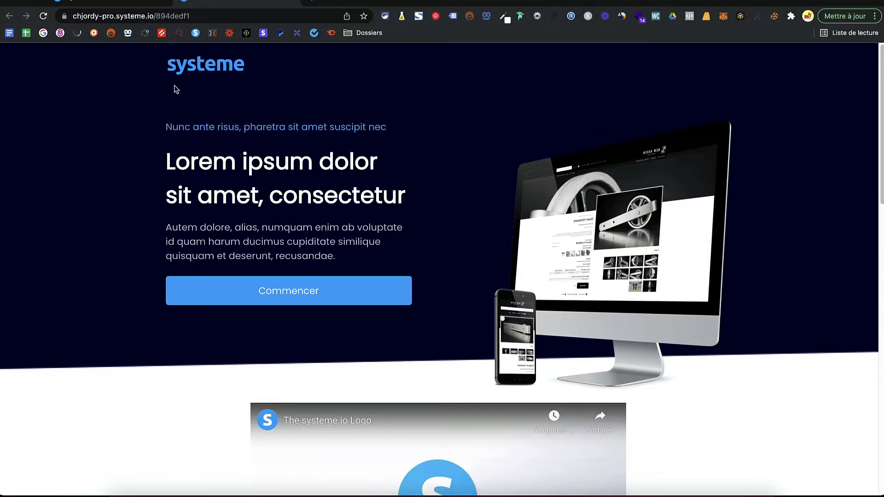
Step: Look through the Systeme.io sales page from the hero header down to the partner logos
scroll(174, 89, "down", 5)
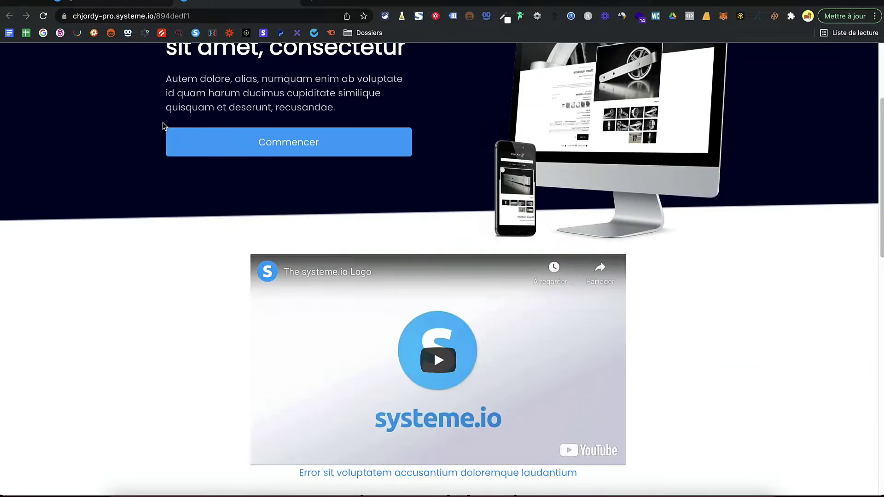
scroll(162, 124, "down", 12)
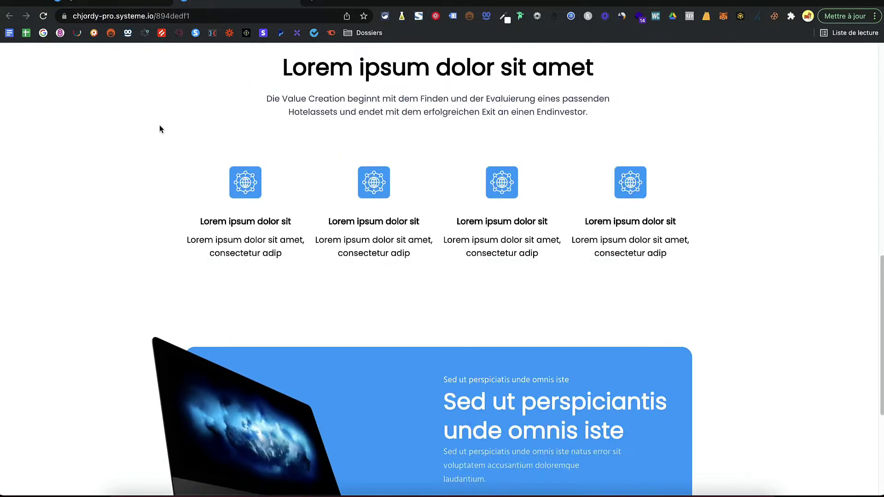
scroll(159, 126, "down", 2)
scroll(160, 126, "down", 1)
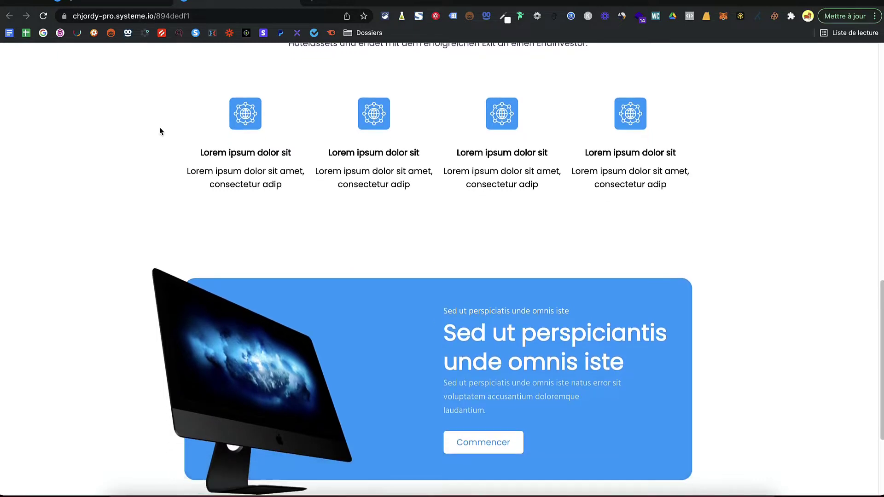
scroll(160, 127, "down", 4)
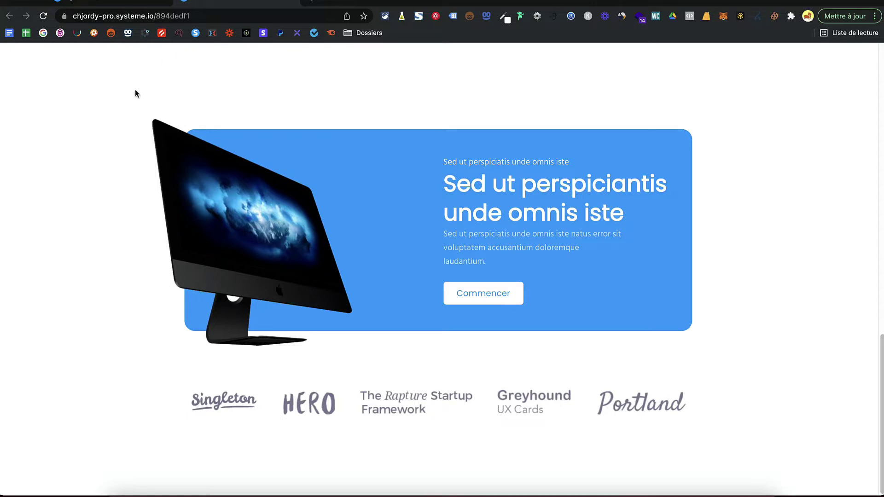
scroll(183, 152, "up", 2)
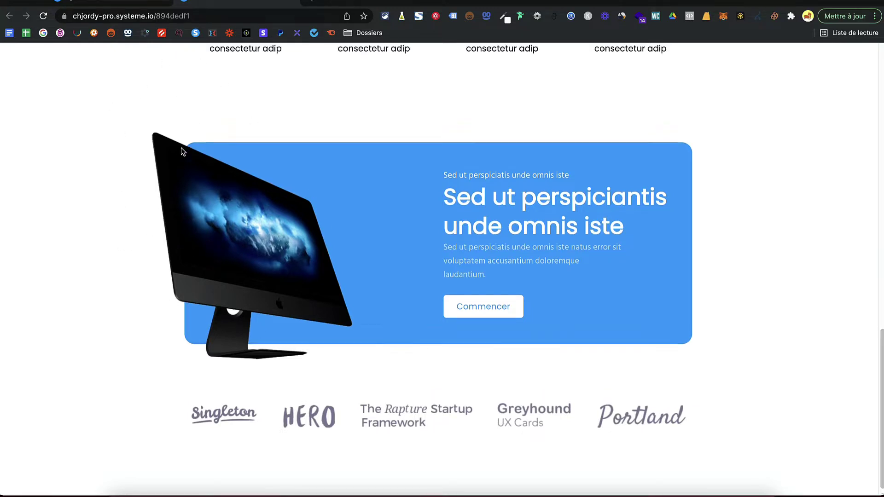
scroll(183, 153, "up", 10)
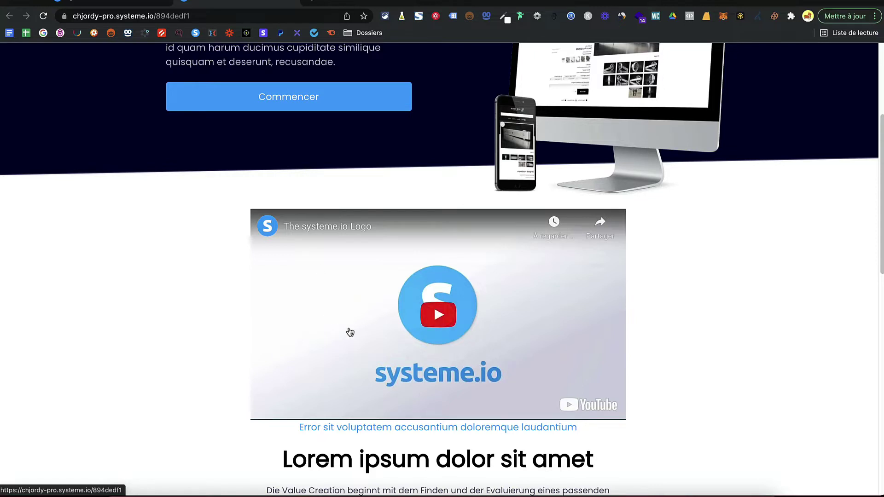
Step: Play and pause the page's embedded Systeme.io logo video, and review the sections around it
left_click(412, 307)
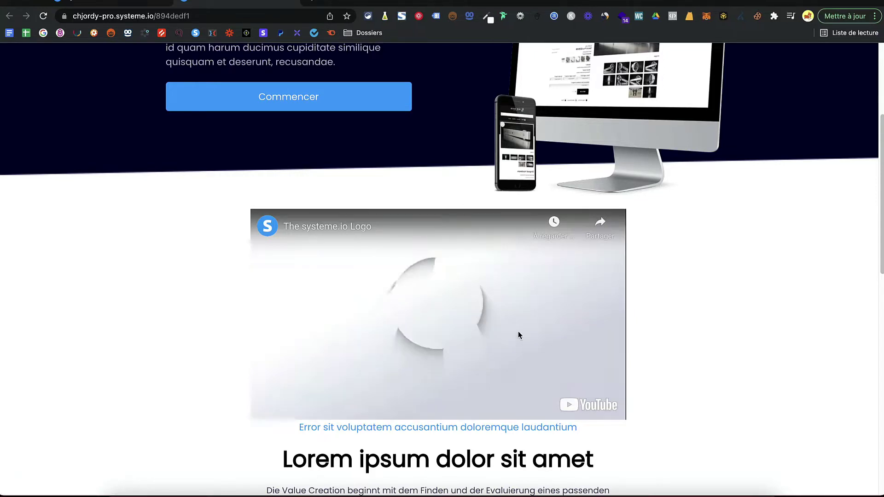
left_click(498, 301)
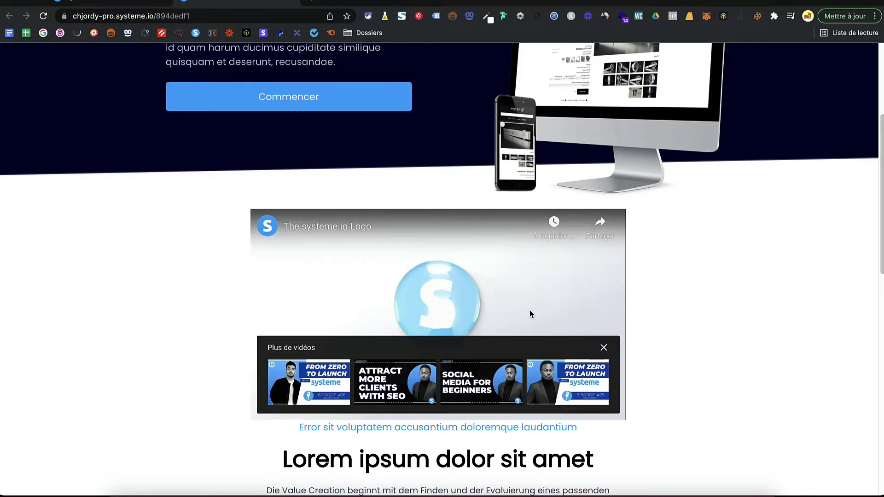
scroll(725, 316, "up", 3)
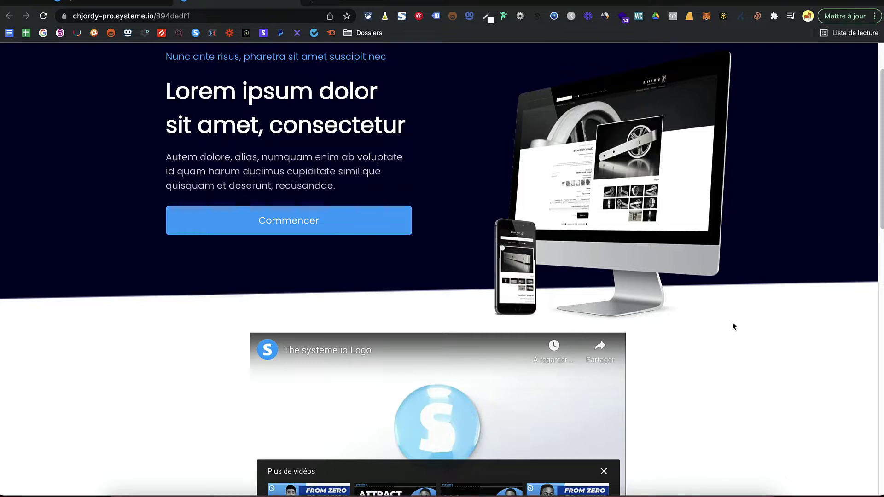
scroll(733, 326, "up", 1)
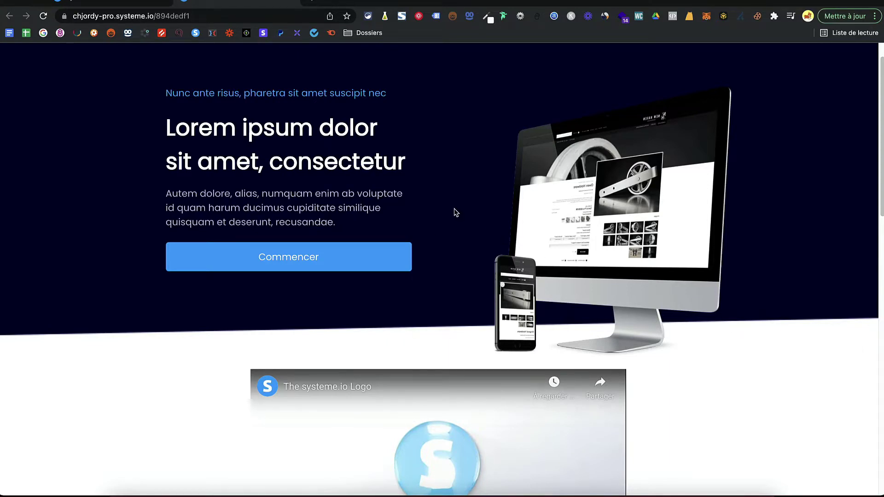
scroll(455, 212, "down", 6)
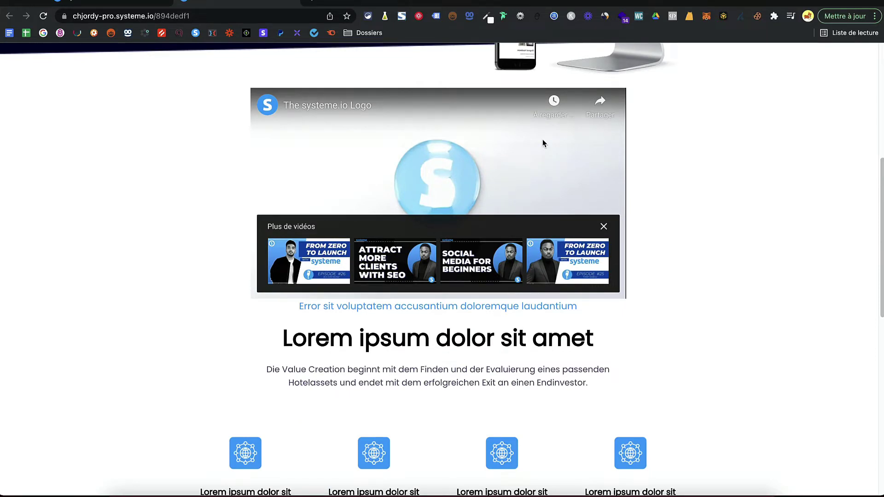
scroll(543, 142, "up", 3)
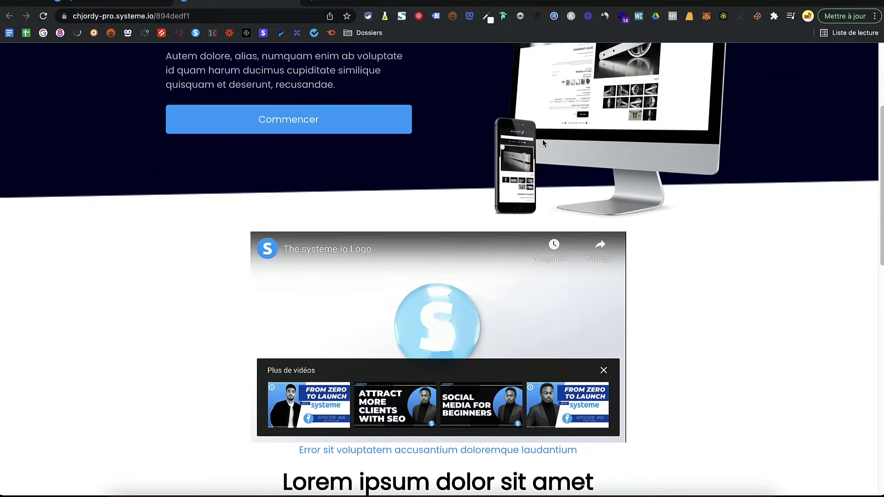
scroll(555, 208, "up", 2)
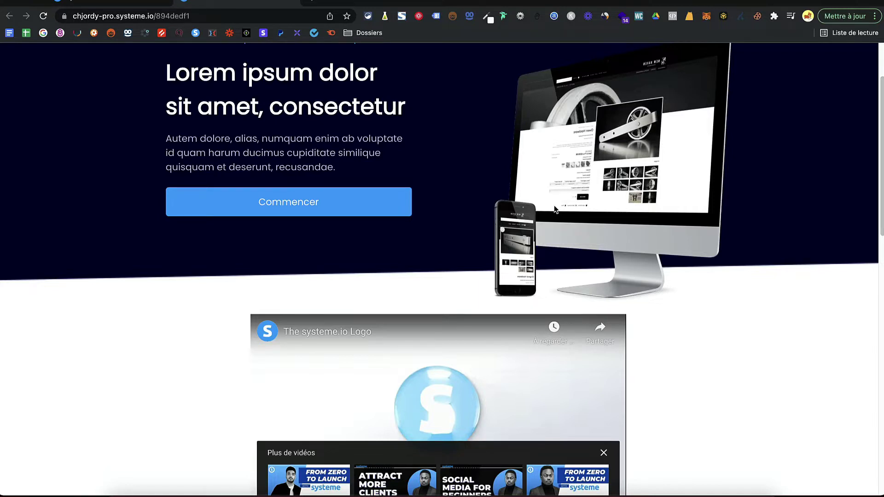
Step: Switch to the Google Analytics site, enter Analytics, and change to the Google account that holds the chjordy-pro property
key("ctrl+Tab")
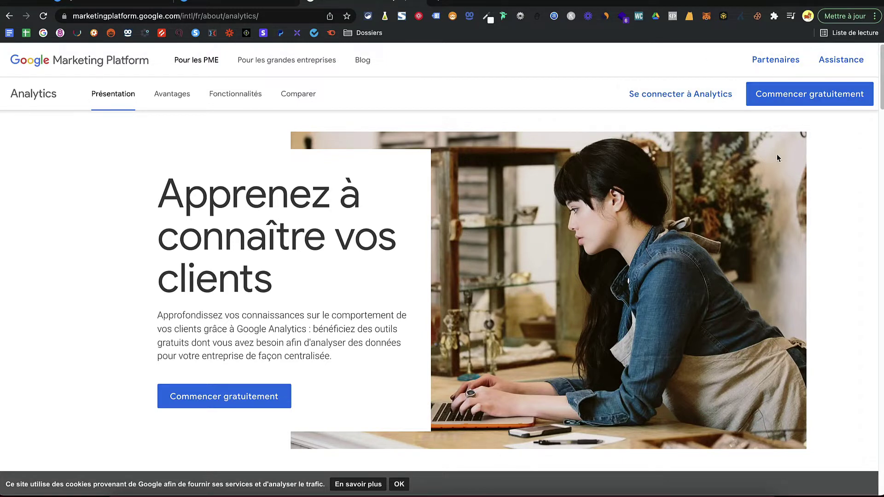
left_click(827, 102)
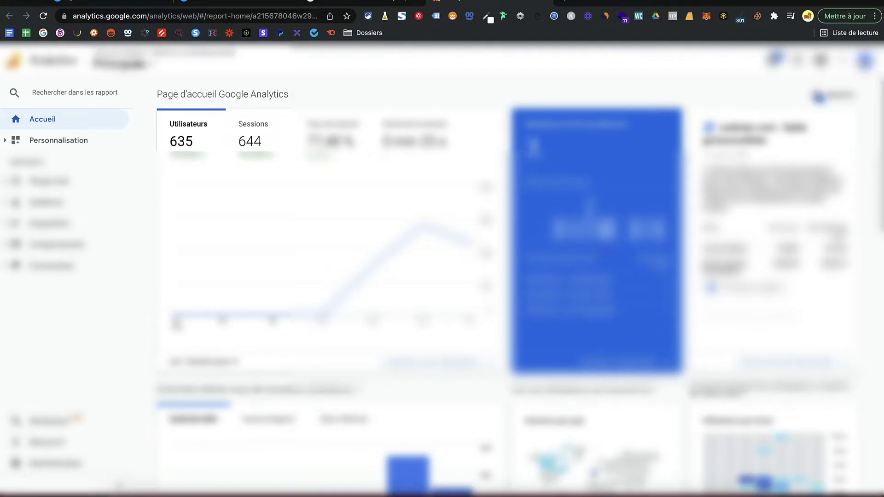
left_click(865, 61)
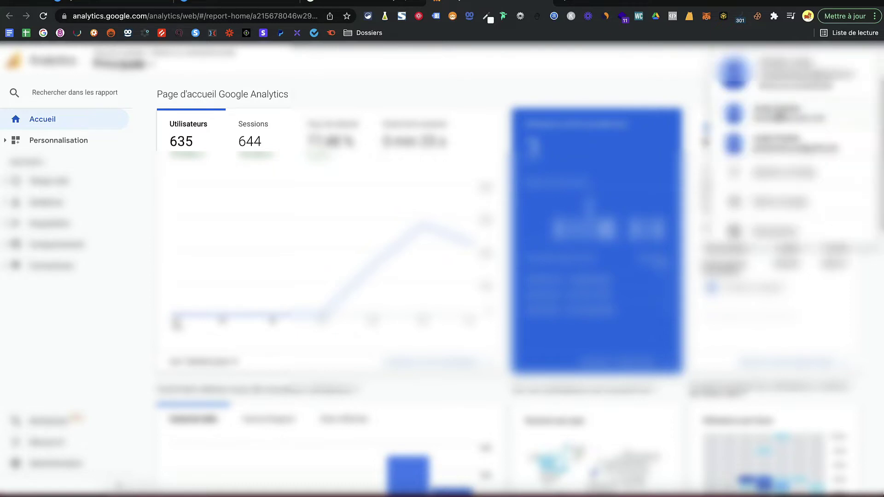
left_click(803, 145)
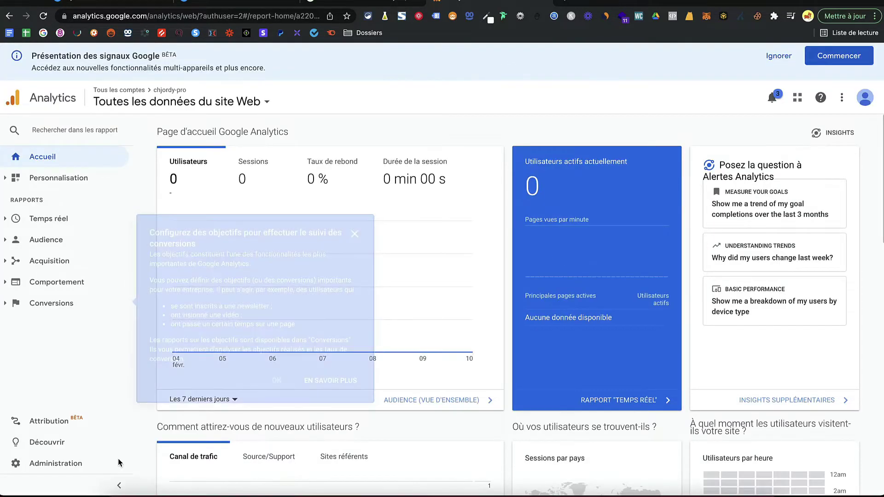
Step: Start creating a new Analytics account in the administration area and name it "EX 1 - VIDEO SYSTEME IO"
left_click(56, 464)
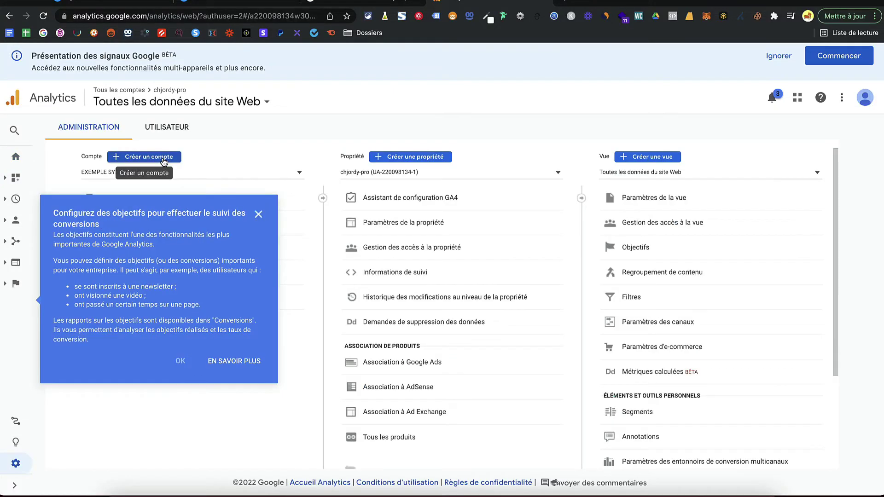
left_click(164, 159)
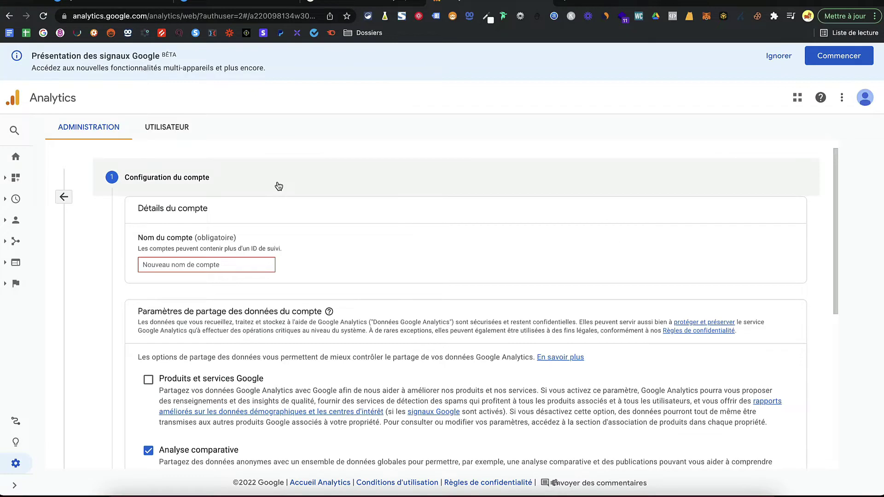
scroll(279, 186, "down", 1)
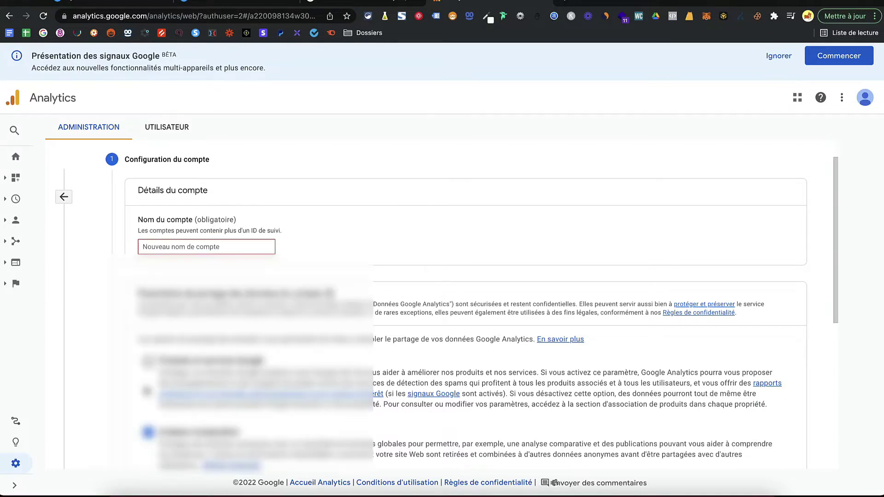
left_click(149, 246)
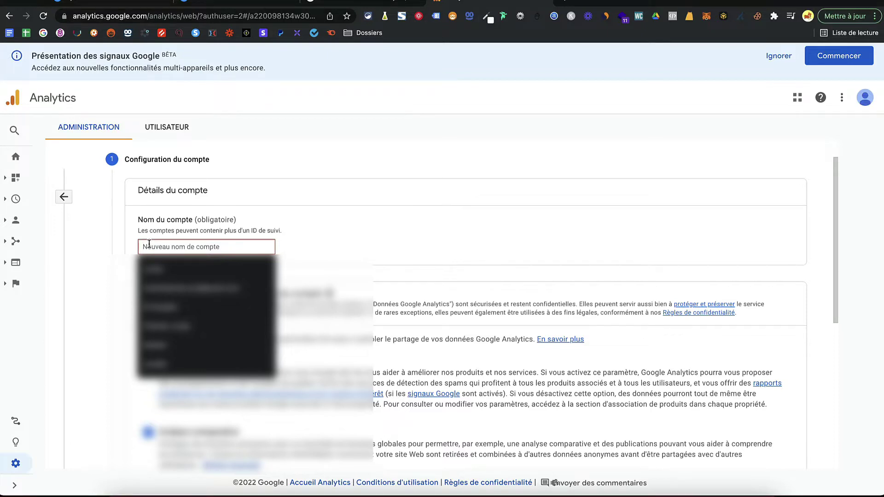
type("EX 1")
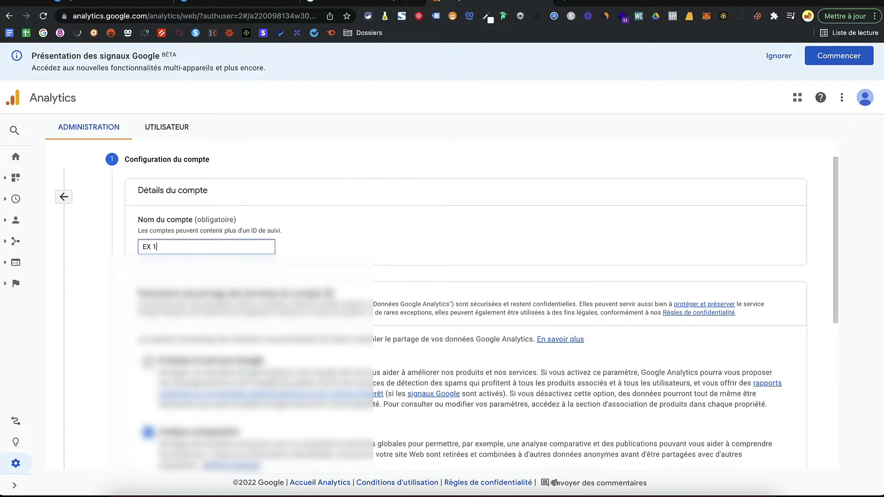
type(" - VIDEO S")
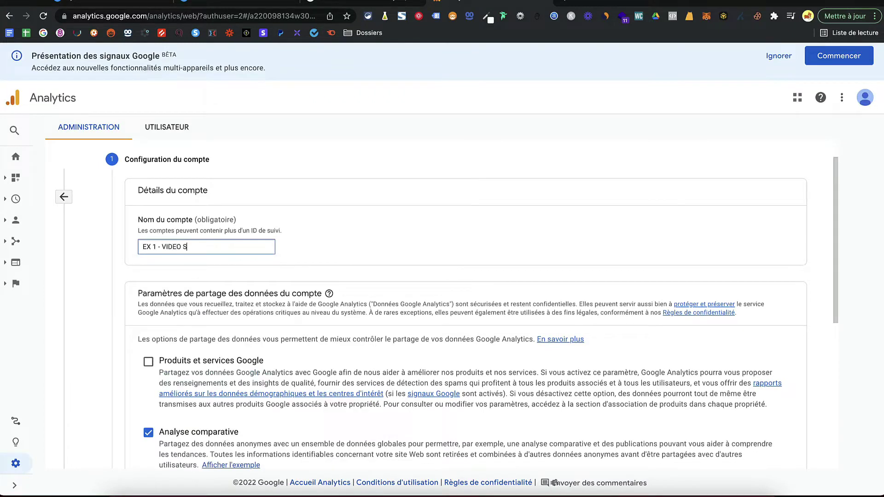
type("YSTEME IO")
Step: Review the account's data-sharing options, keep the preset choices, and proceed to the property configuration
scroll(125, 303, "down", 3)
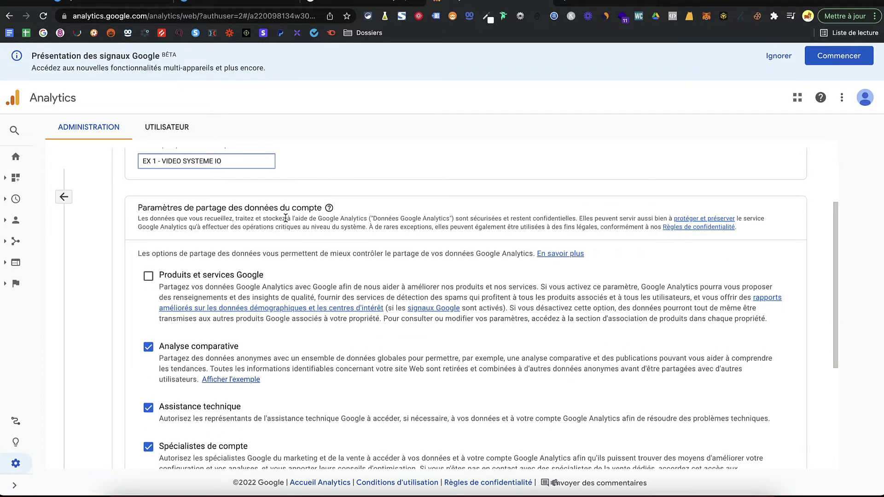
scroll(285, 218, "down", 3)
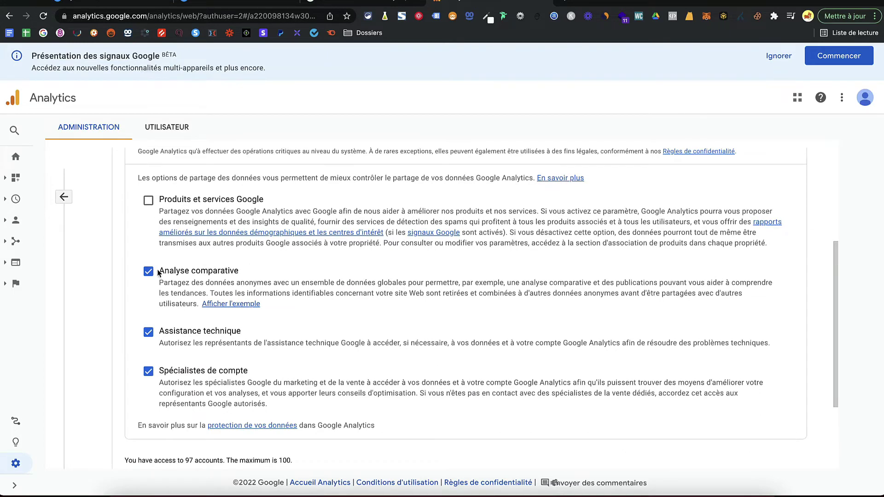
scroll(162, 300, "down", 3)
scroll(168, 350, "up", 3)
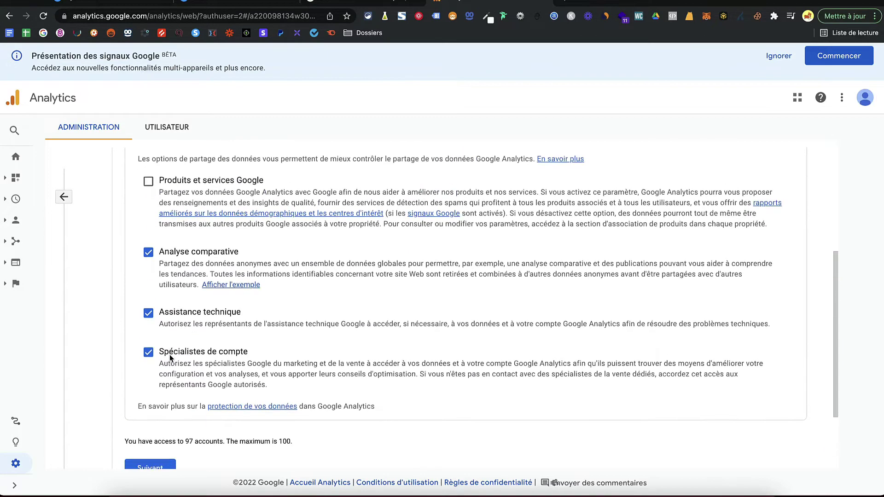
scroll(170, 358, "down", 4)
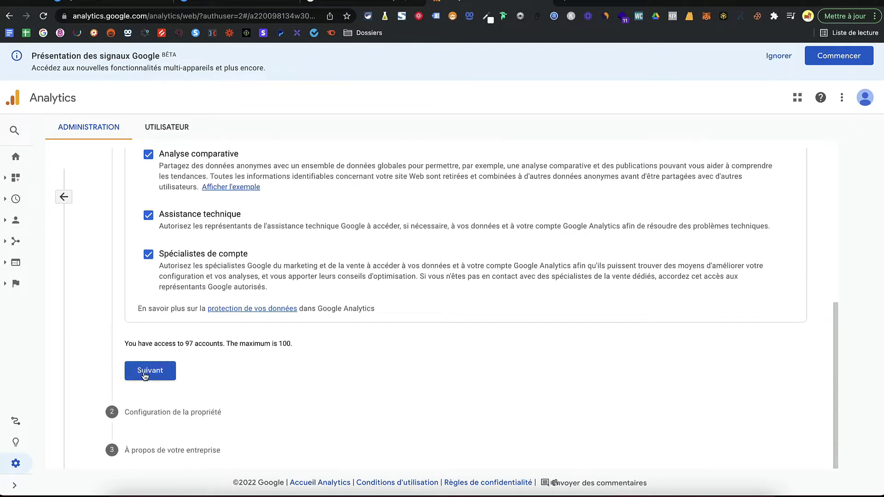
left_click(145, 375)
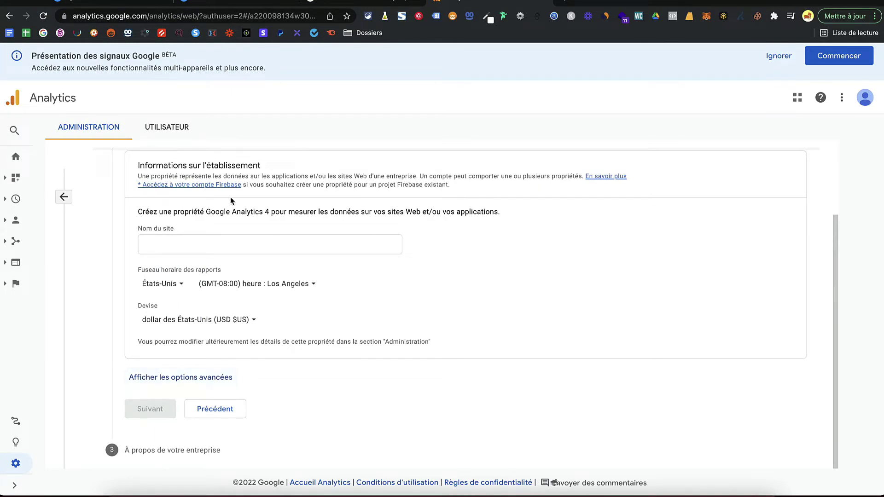
Step: Name the new property's site "chjordy-pro"
left_click(166, 243)
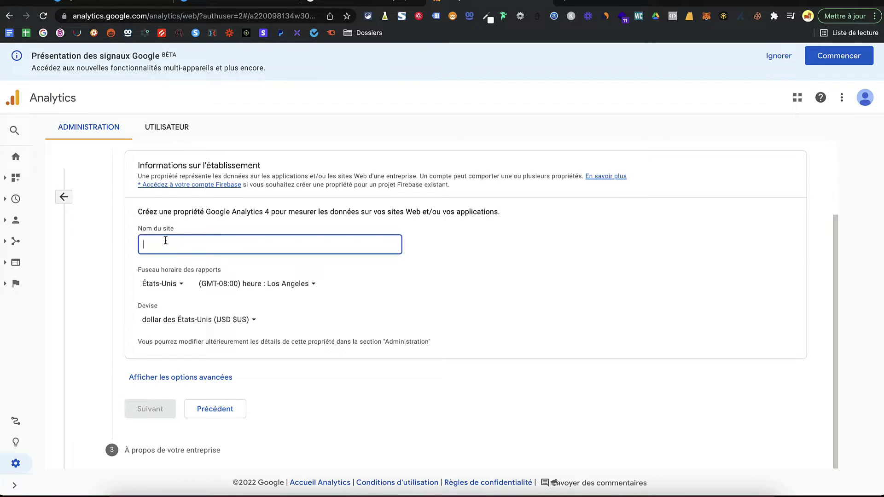
type("chjor")
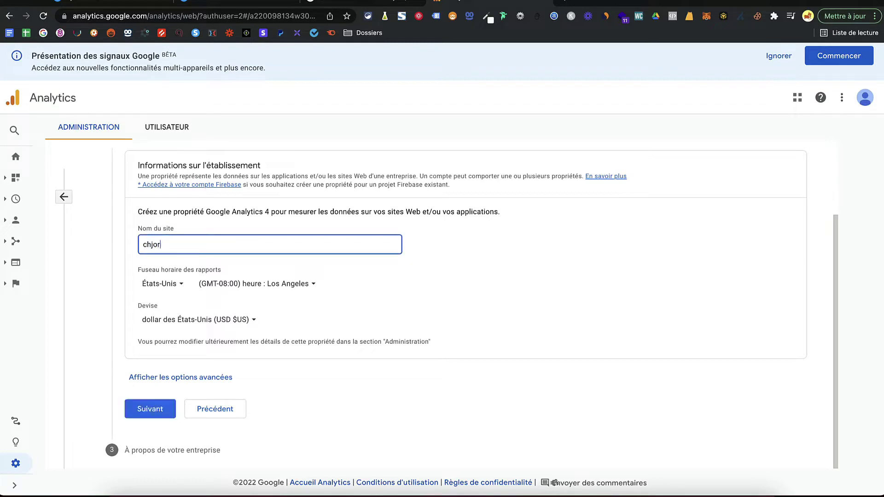
type("dy-pro")
Step: Set the property's reporting time zone country to France and its currency to euro (EUR €)
left_click(163, 285)
type("fran")
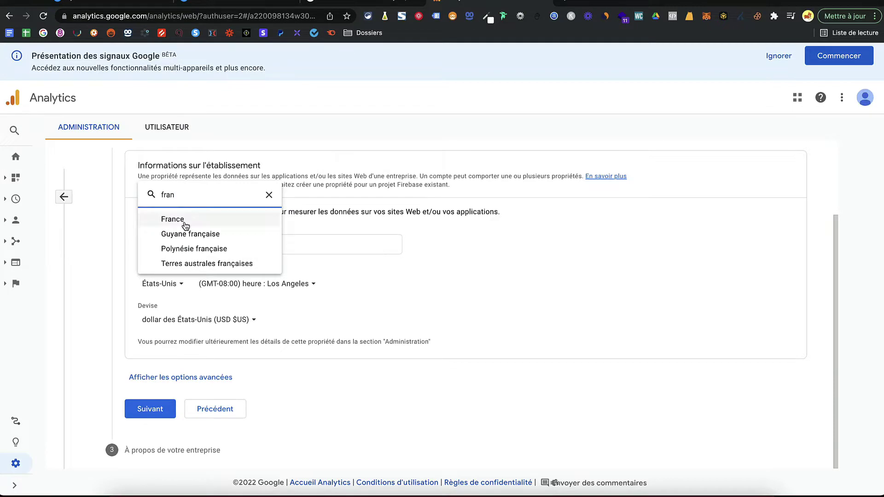
left_click(184, 222)
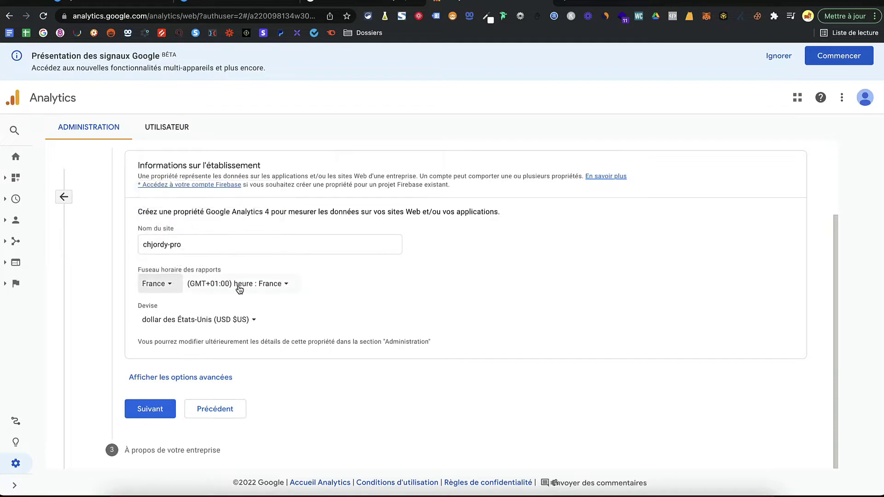
left_click(233, 329)
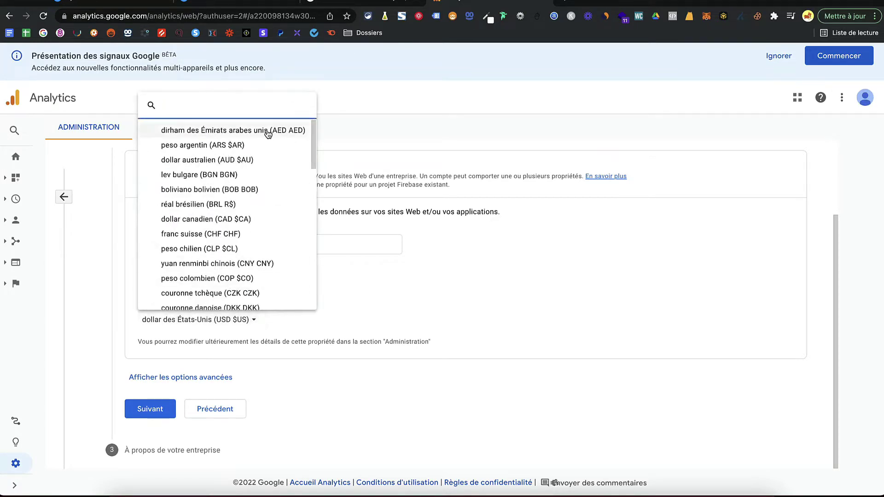
type("euro")
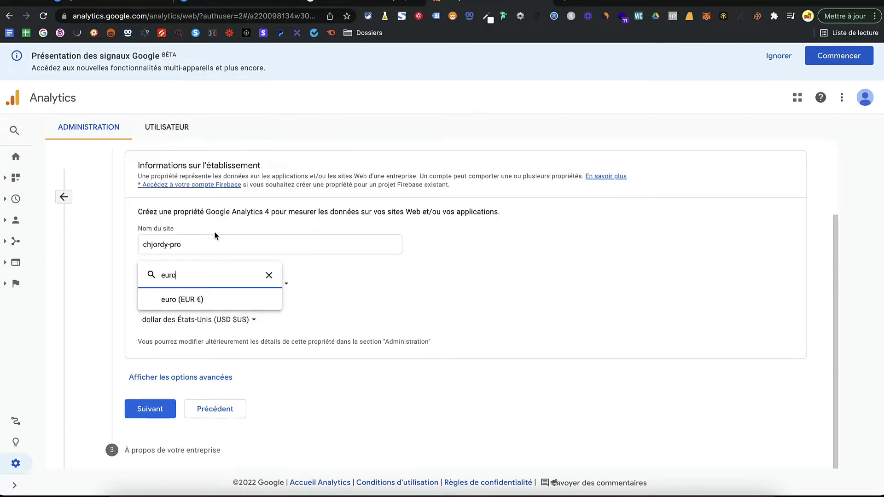
left_click(197, 302)
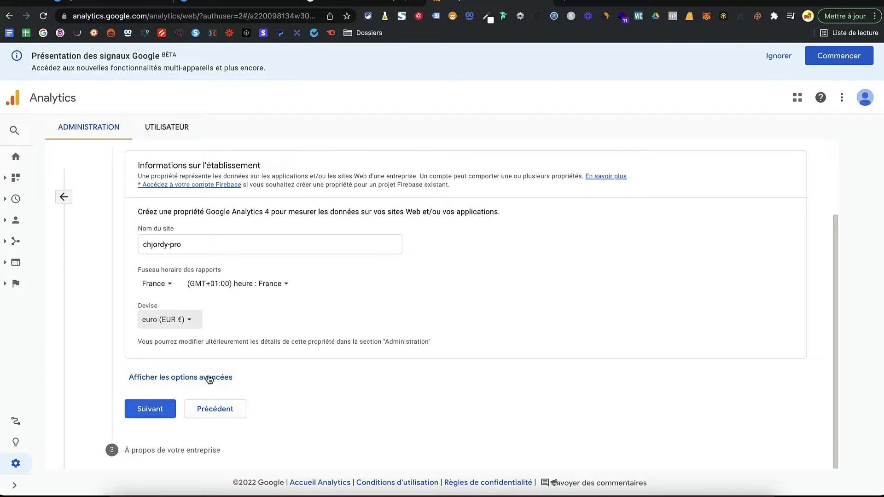
Step: Show the property's advanced options and enable the creation of a Universal Analytics property
left_click(191, 379)
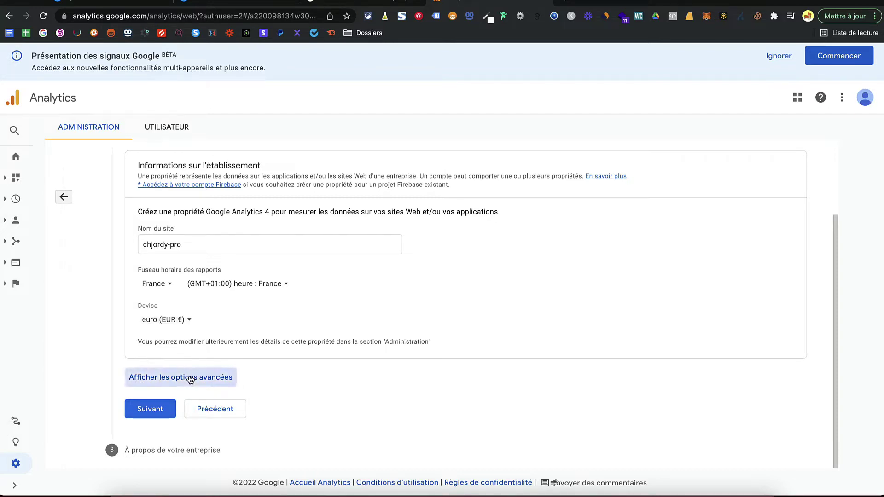
scroll(213, 307, "down", 3)
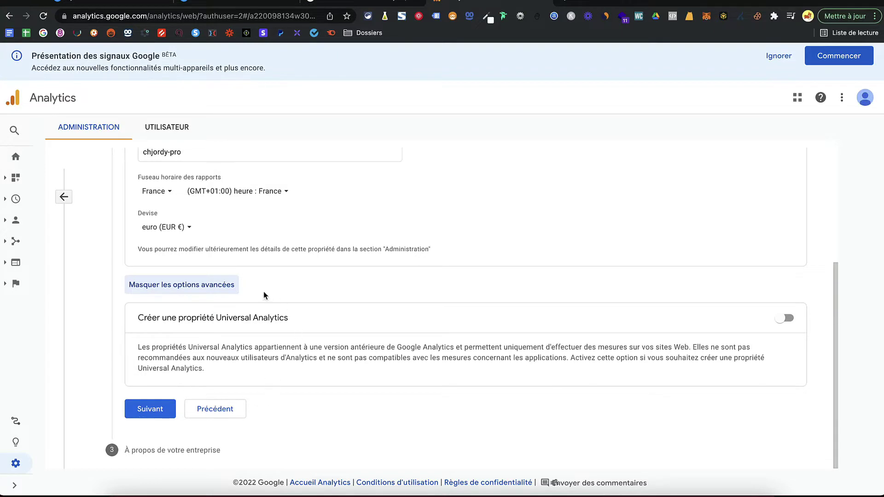
left_click(785, 319)
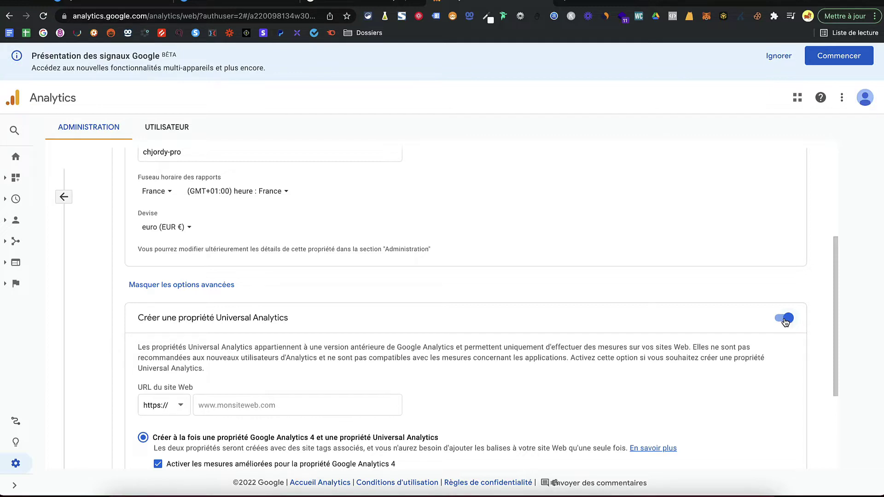
scroll(625, 318, "down", 2)
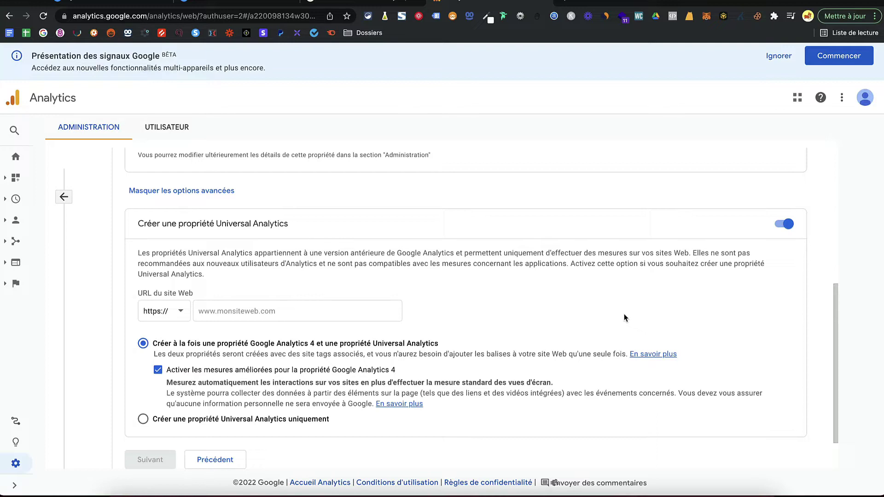
left_click(242, 312)
type("chjo")
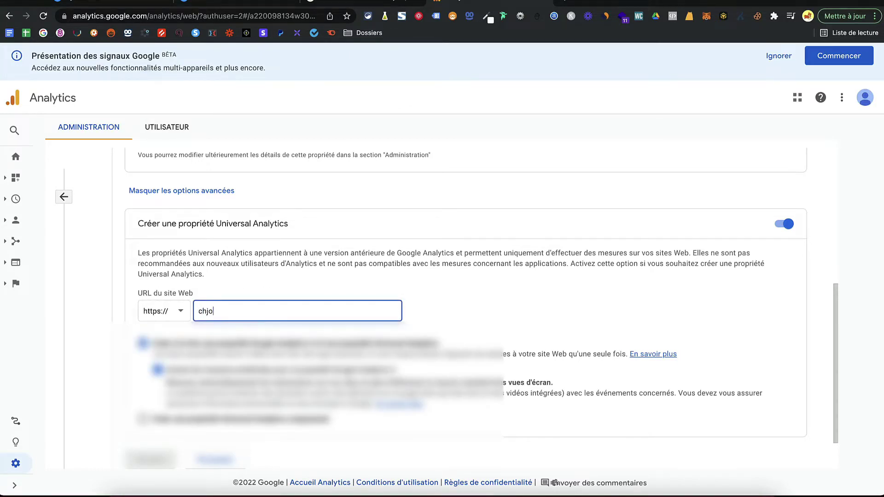
type("rdy-pro.")
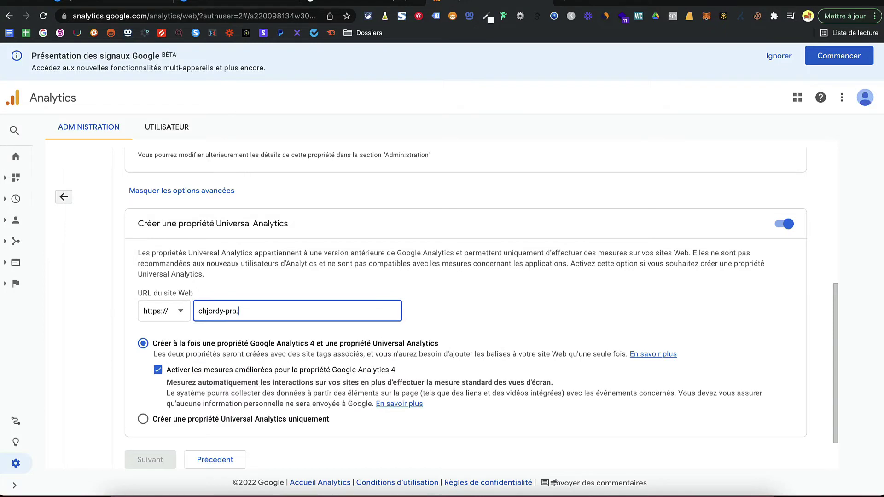
type("systeme")
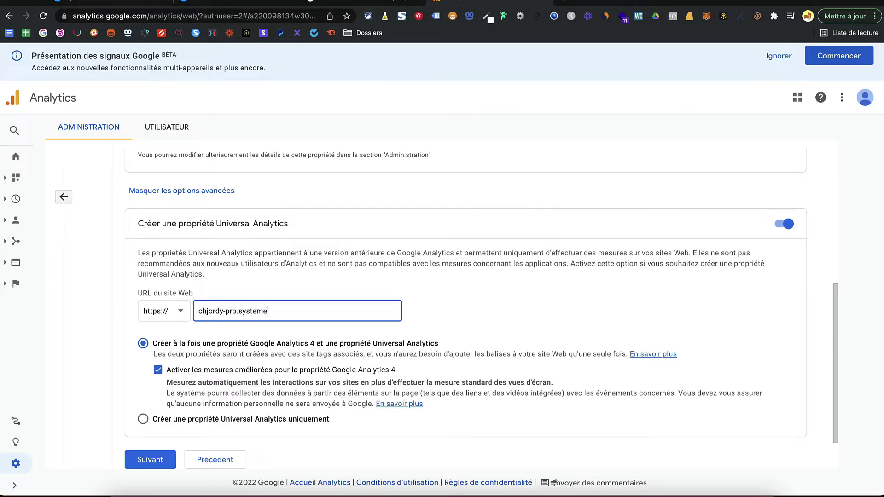
type(".io")
scroll(170, 263, "down", 2)
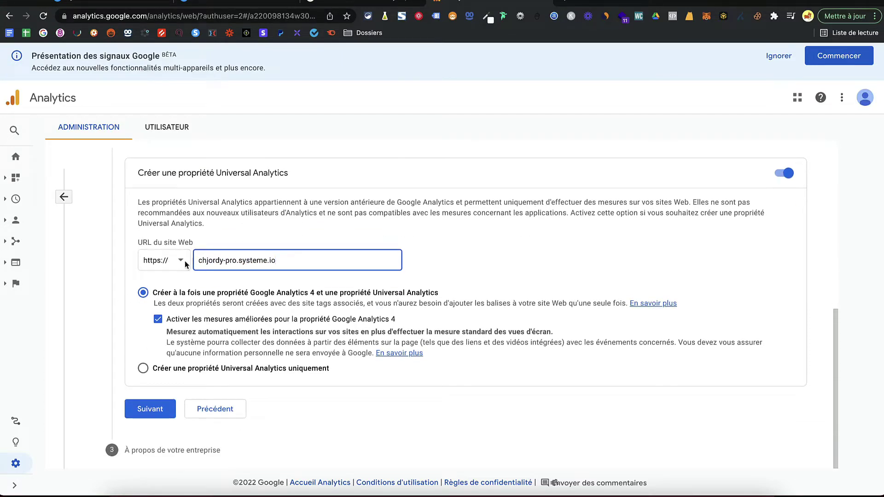
left_click(161, 298)
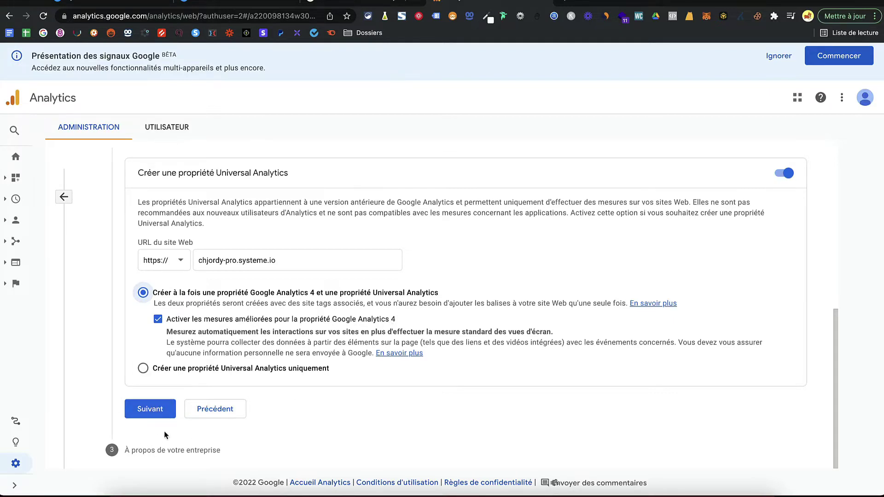
left_click(134, 408)
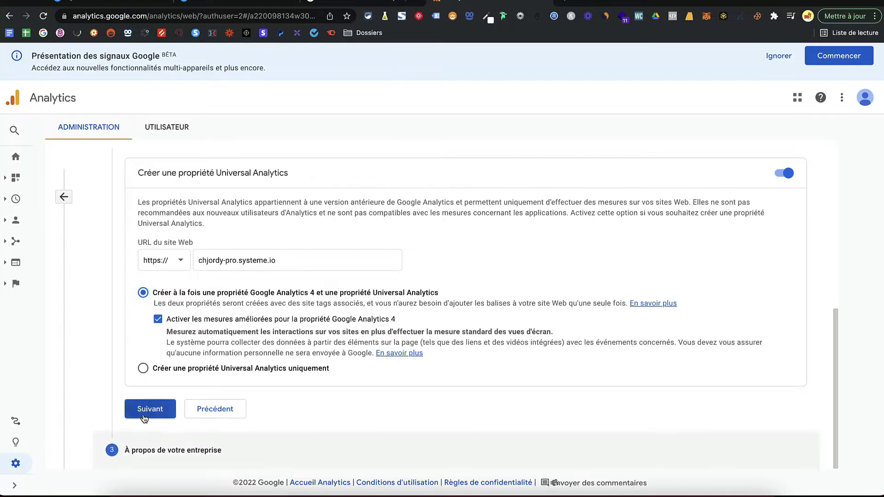
Step: Leave the business details blank, create the Analytics account, and accept the terms of use and the GDPR data-processing terms
scroll(203, 274, "up", 4)
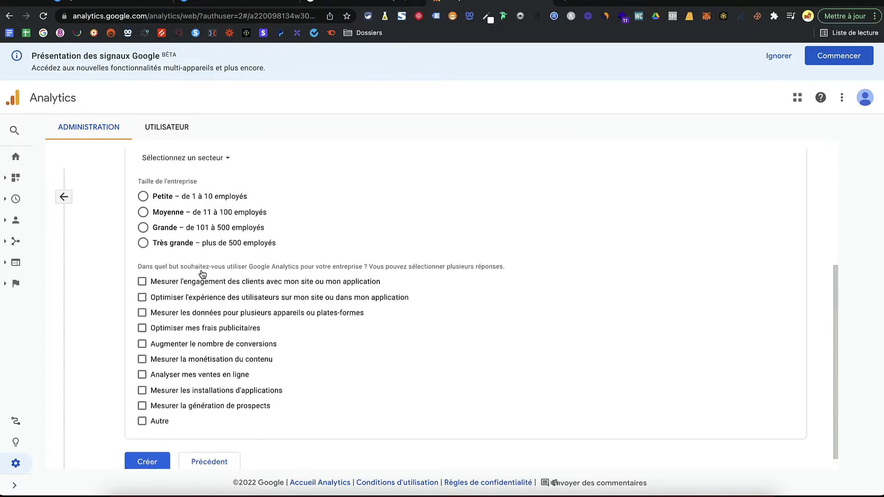
scroll(202, 274, "down", 5)
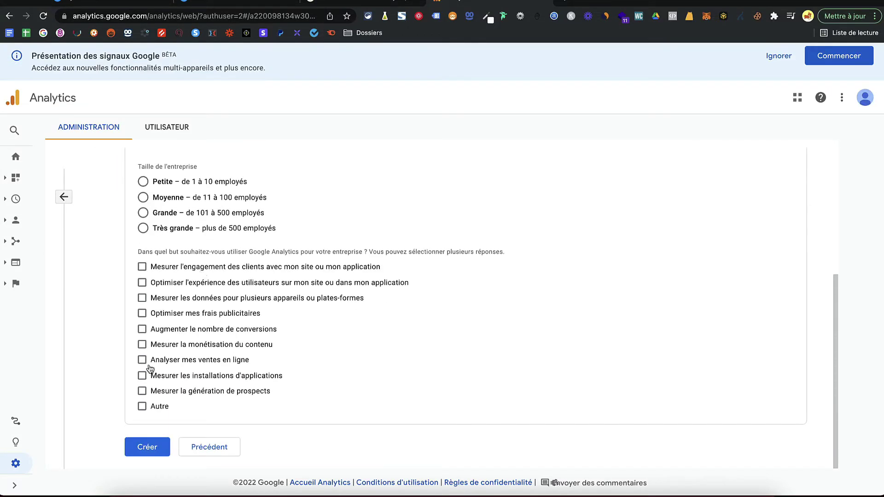
left_click(150, 455)
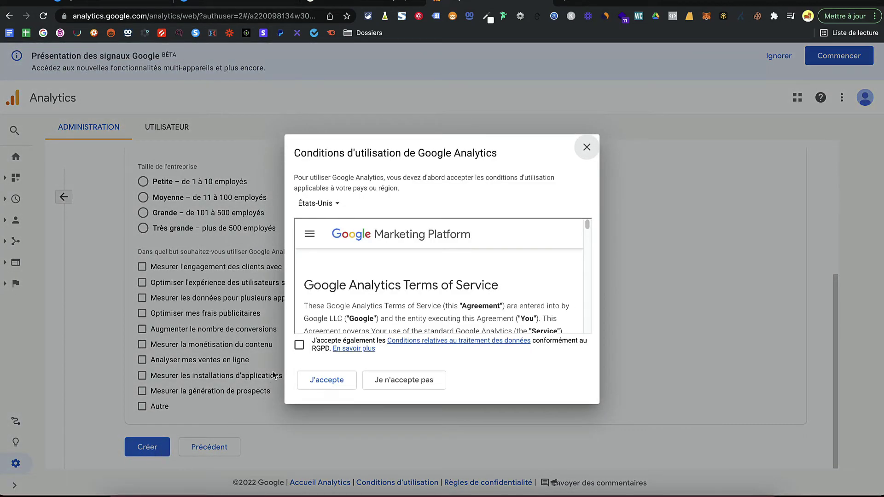
left_click(299, 345)
left_click(312, 391)
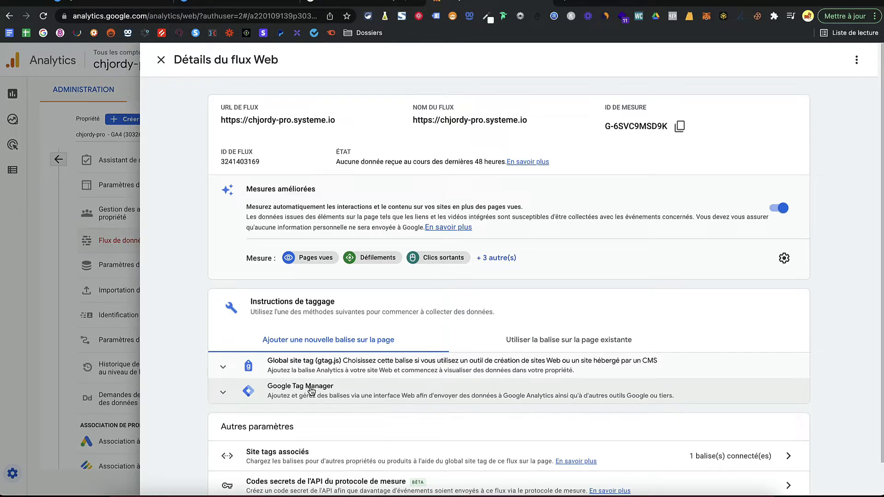
Step: Close the web stream details and review the properties listed under the new Analytics account
left_click(162, 60)
left_click(173, 64)
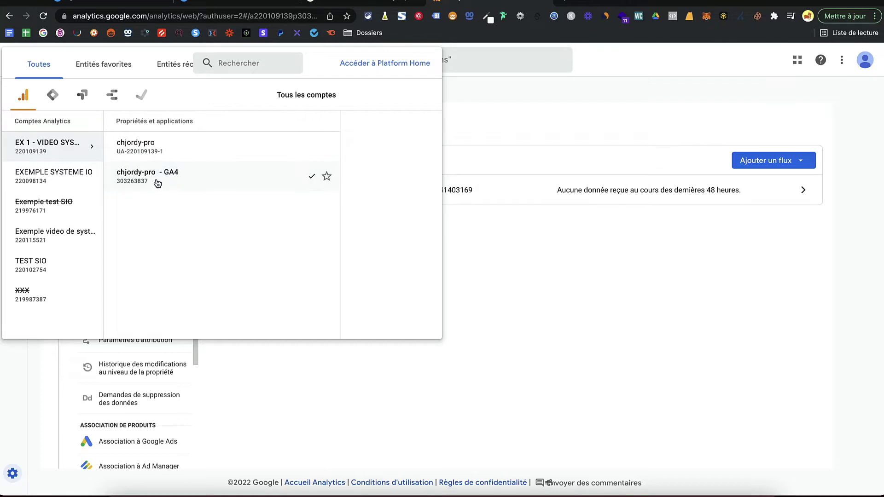
left_click(644, 309)
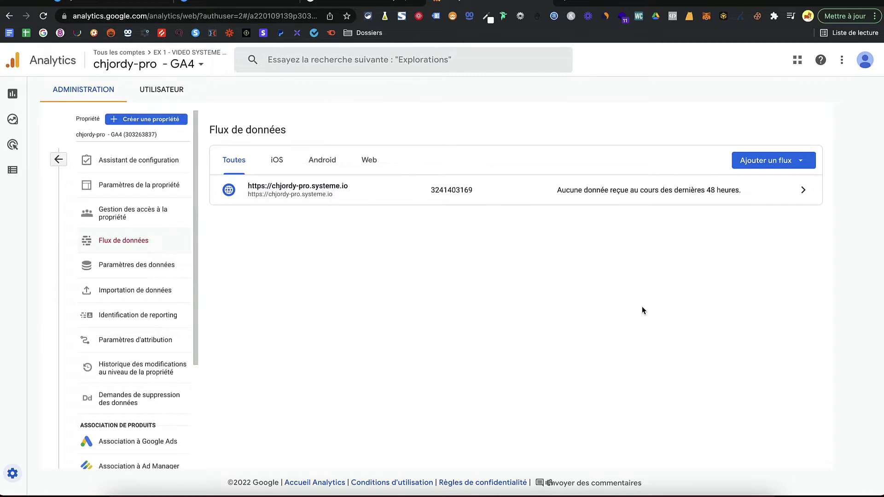
Step: Search the web for "google tag manager" in another browser tab, open Google Tag Manager, and switch to the Google account used for Analytics
left_click(566, 4)
type("goog")
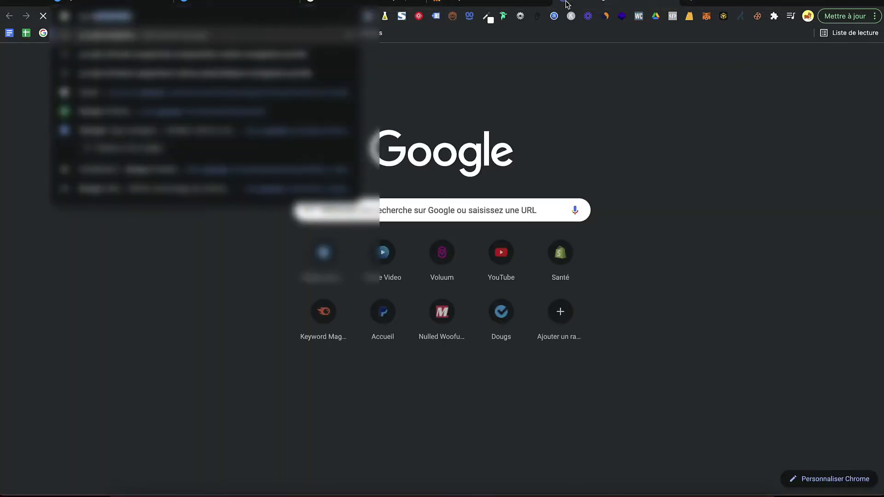
type("le tag manager")
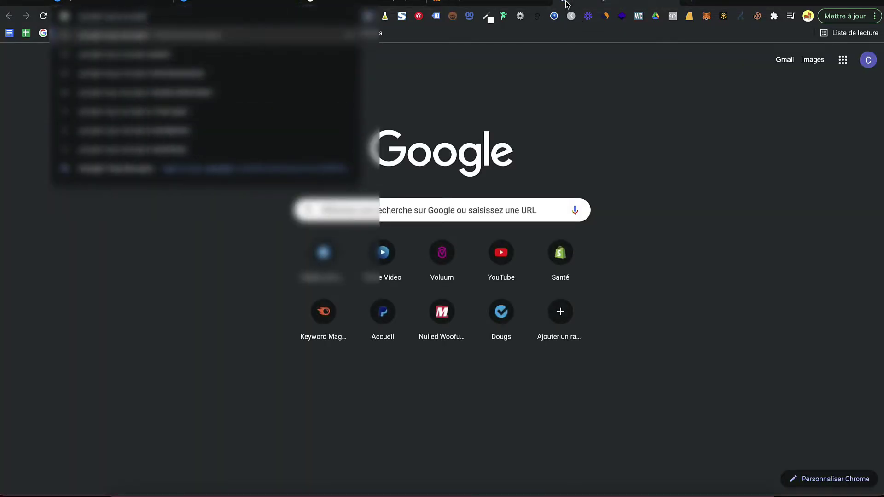
key("Return")
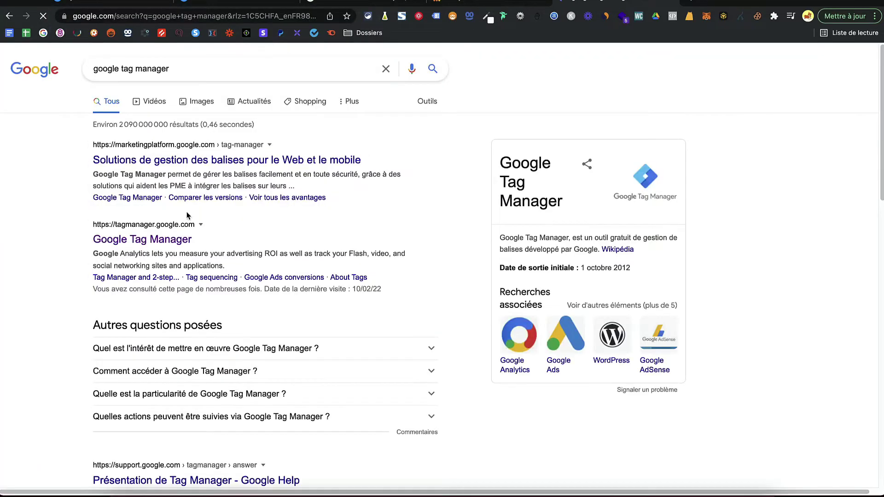
left_click(181, 238)
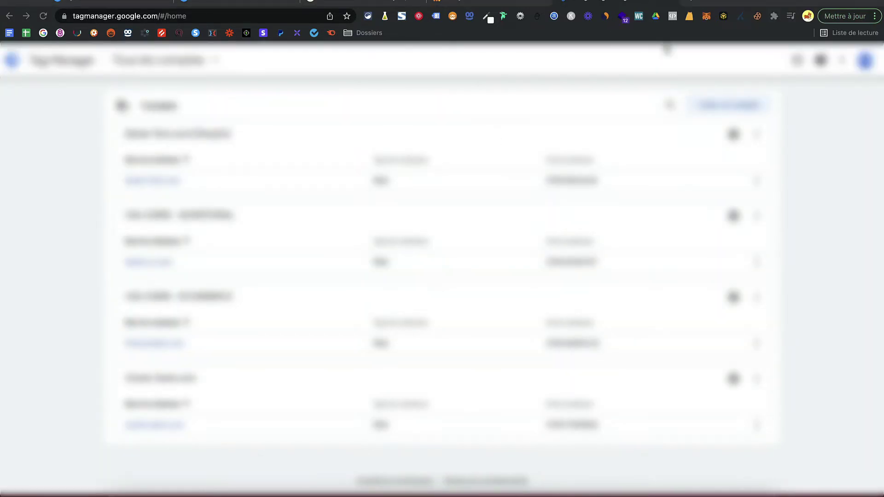
left_click(865, 60)
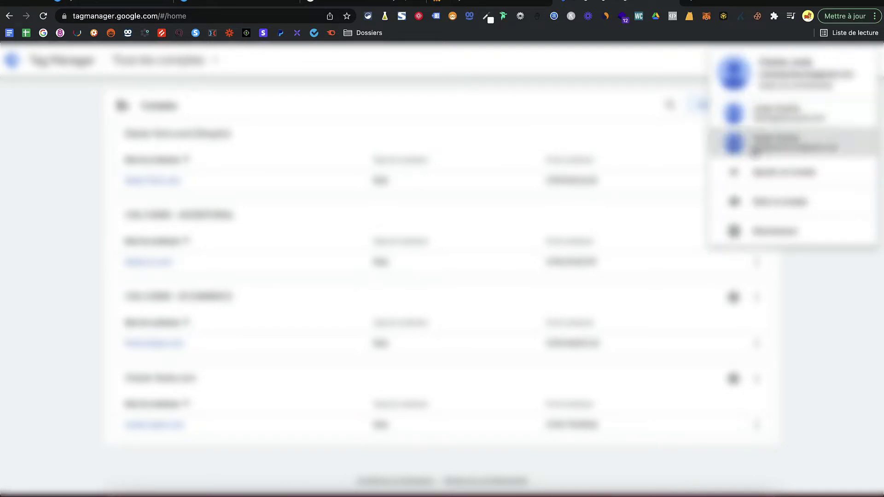
left_click(752, 146)
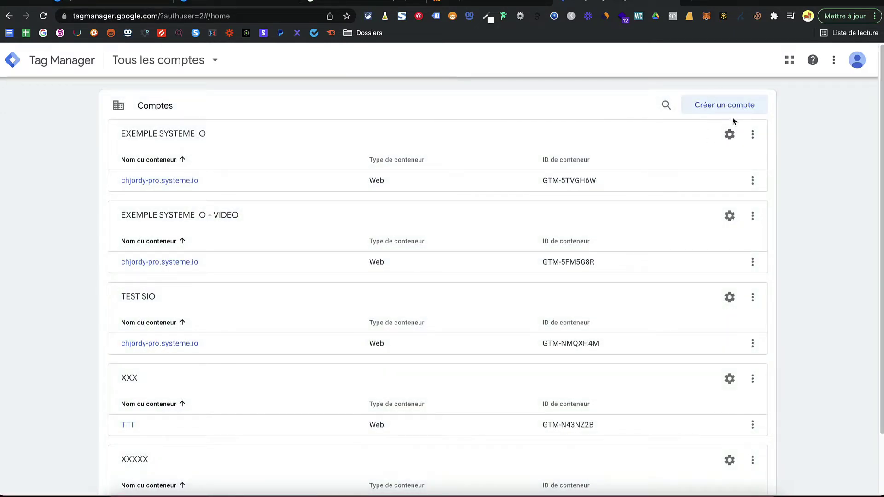
Step: Start a new Tag Manager account named "VIDEO SYSTEME IO - PARTIE 1" and set its country to France
left_click(711, 108)
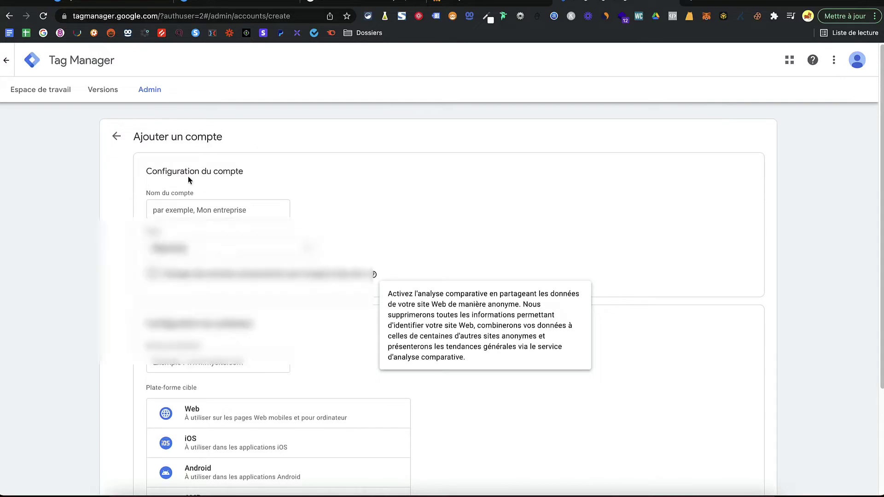
left_click(183, 210)
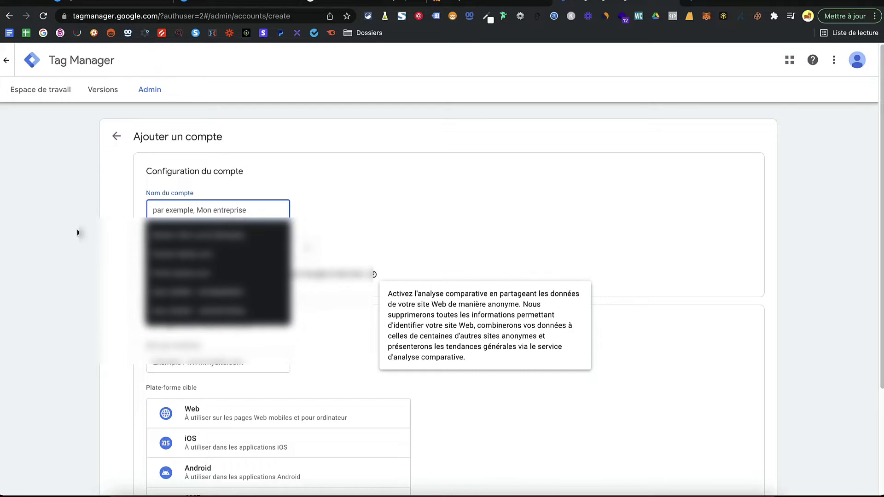
type("VIDEO")
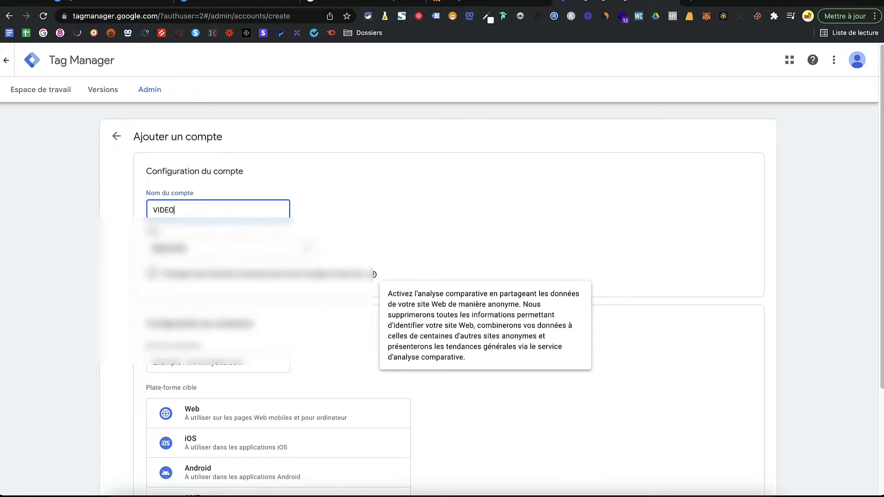
type(" SYSTE")
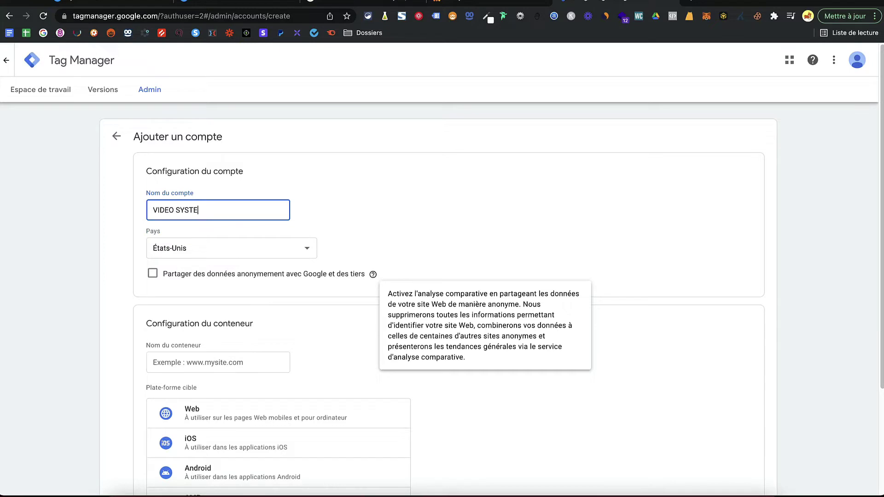
type("ME IO - PARTIE 1")
left_click(230, 252)
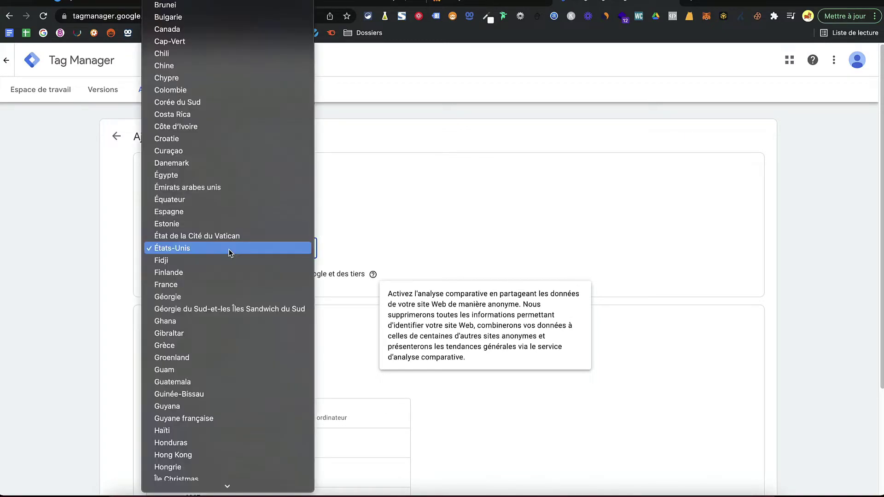
left_click(198, 285)
Step: Name the container "chjordy-pro.systeme.io" and choose Web as its target platform
scroll(198, 283, "down", 3)
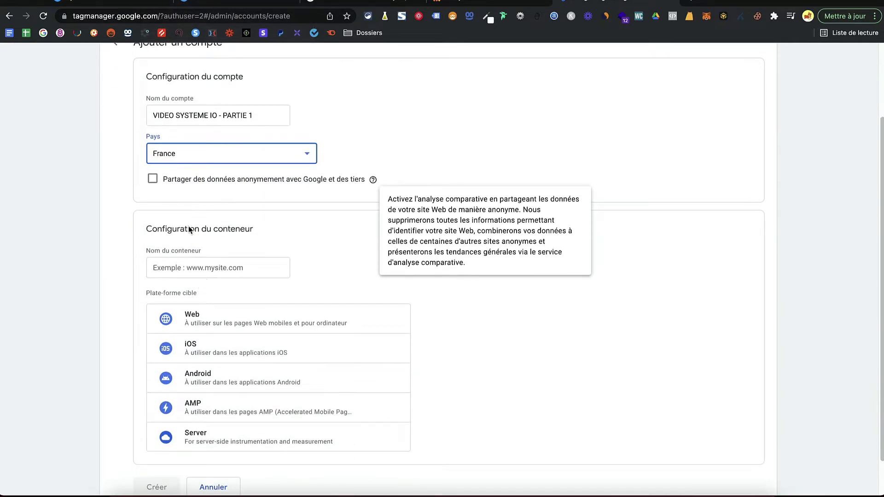
left_click(207, 267)
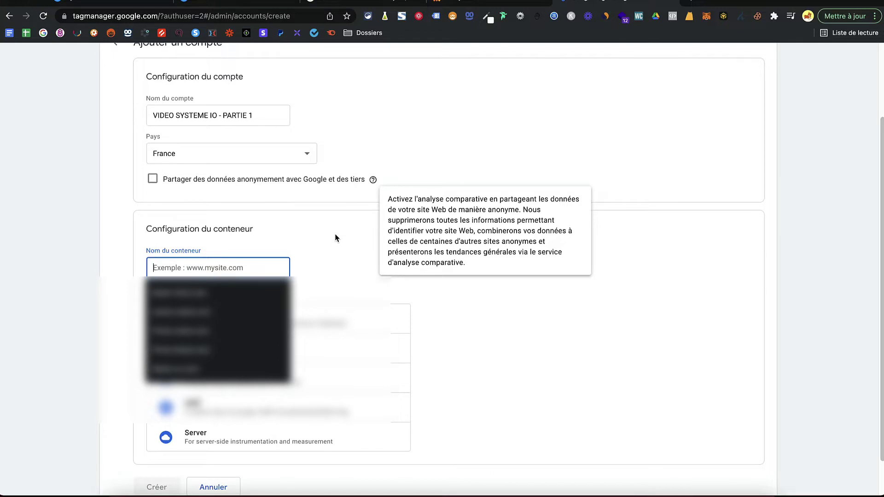
type("chjordy")
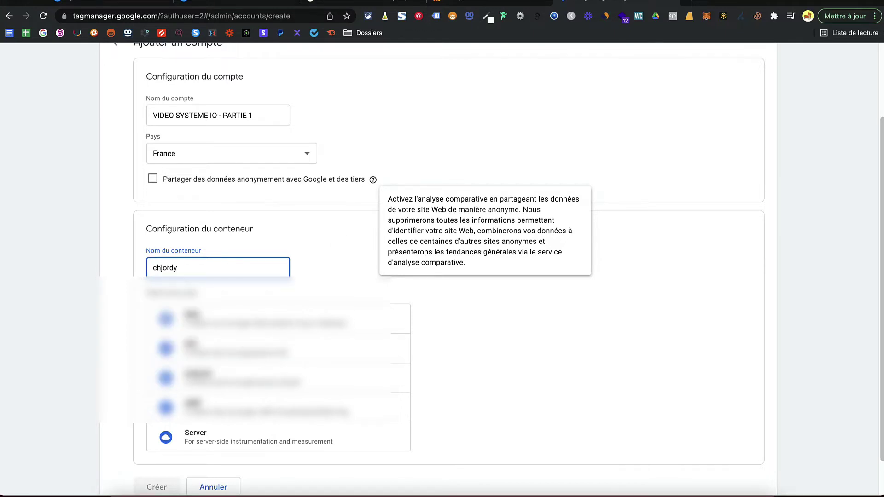
type("-pro")
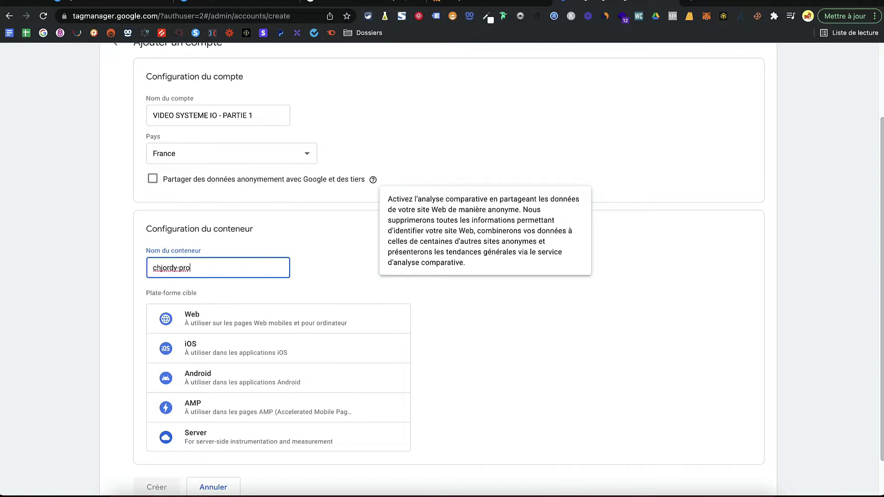
type(".systeme?io")
key("BackSpace")
key("BackSpace")
key("BackSpace")
type(".io")
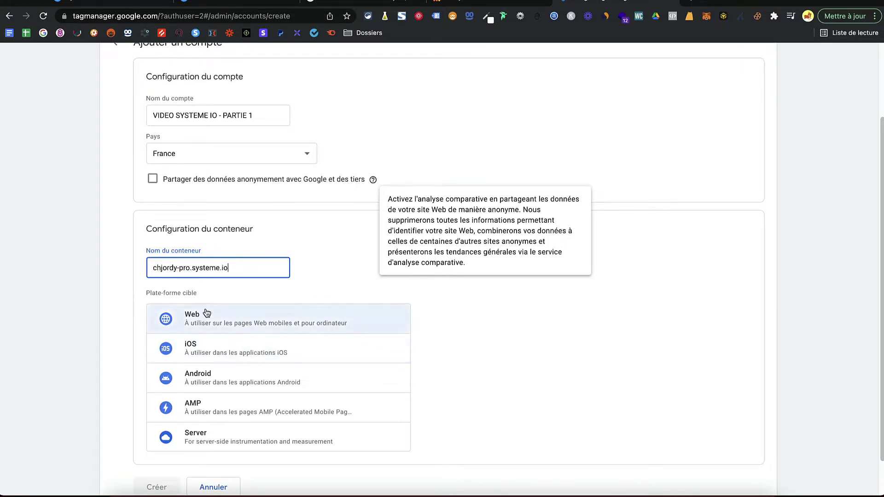
left_click(185, 321)
scroll(184, 321, "down", 2)
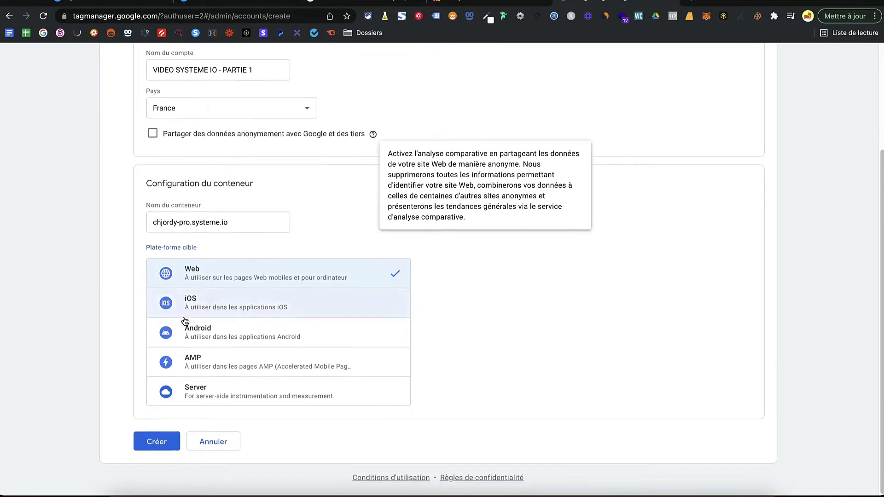
Step: Create the Tag Manager account and accept its terms of use, including the GDPR data-processing terms
left_click(154, 445)
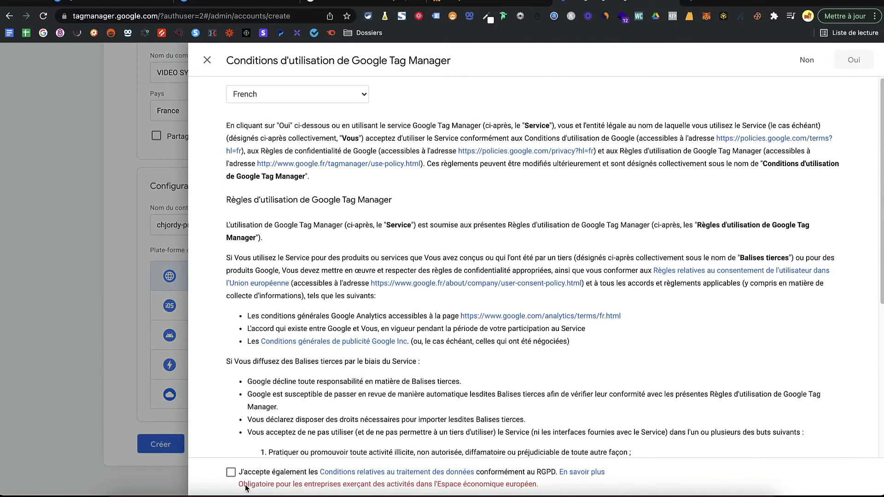
left_click(231, 474)
left_click(853, 55)
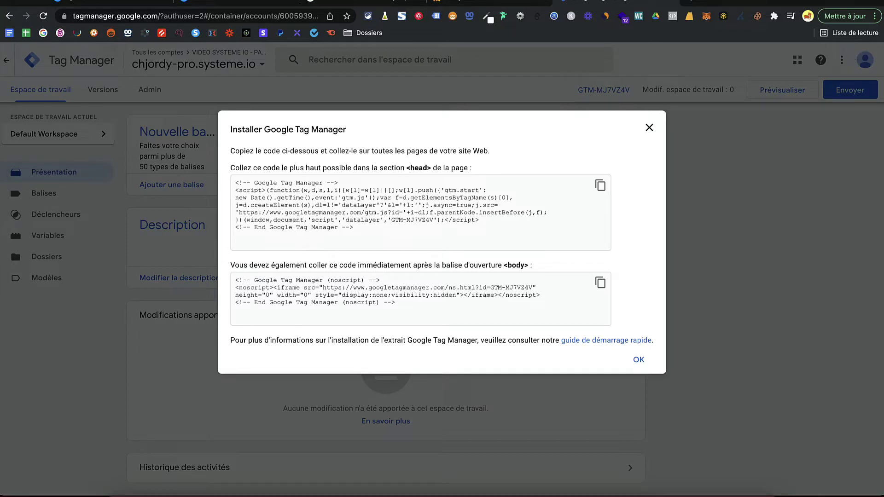
Step: Close the Tag Manager installation instructions, reopen them from the container ID, and copy the head code snippet
left_click(649, 128)
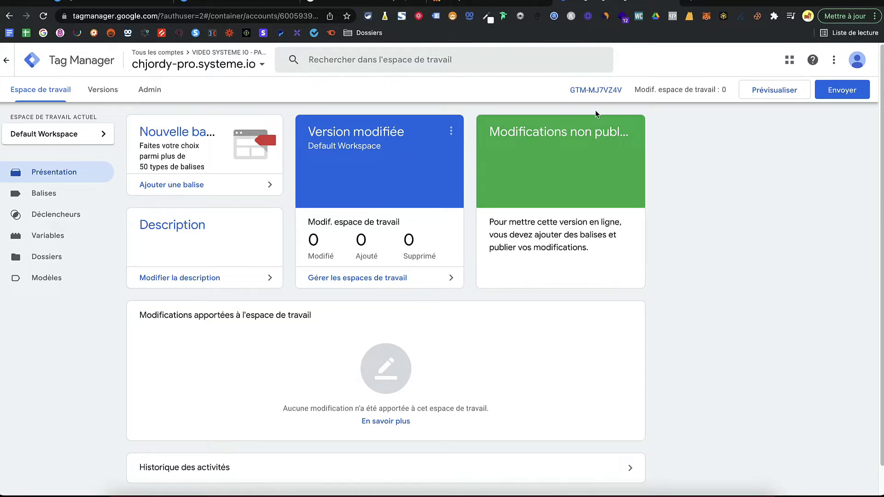
left_click(591, 91)
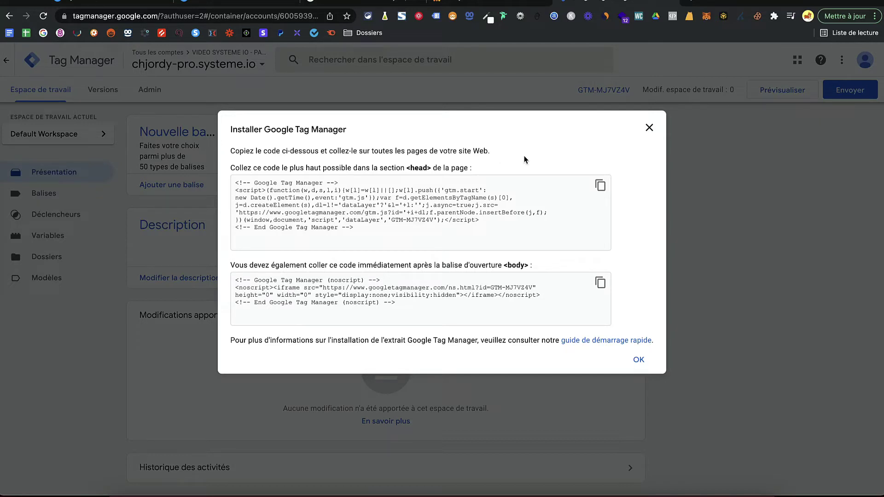
left_click(601, 186)
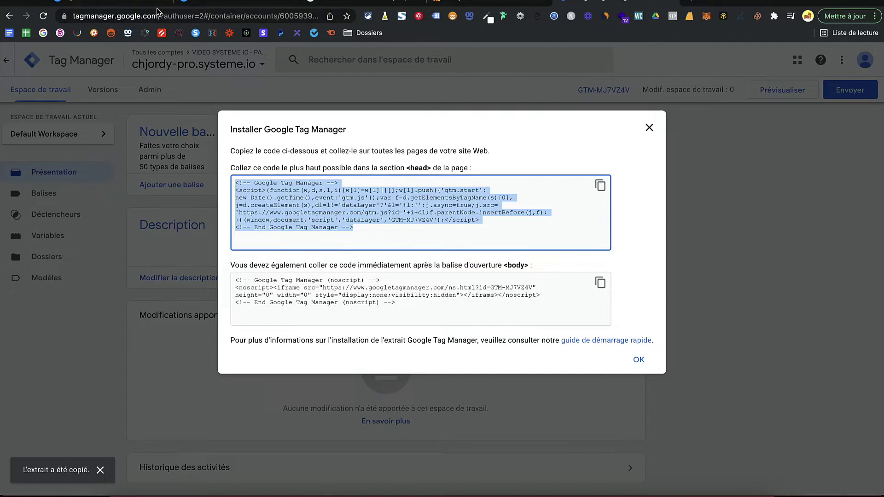
Step: Switch to Systeme.io, open the Lead page for editing, and replace its header tracking code with the copied head snippet
left_click(122, 3)
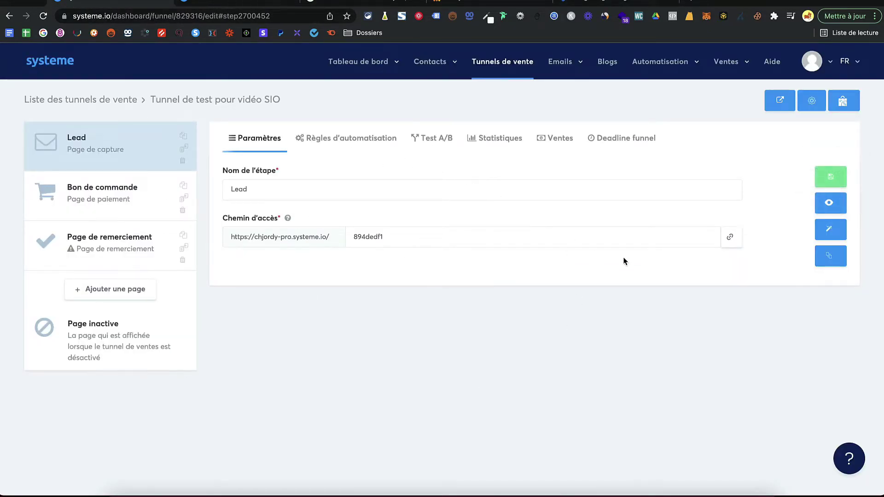
left_click(835, 234)
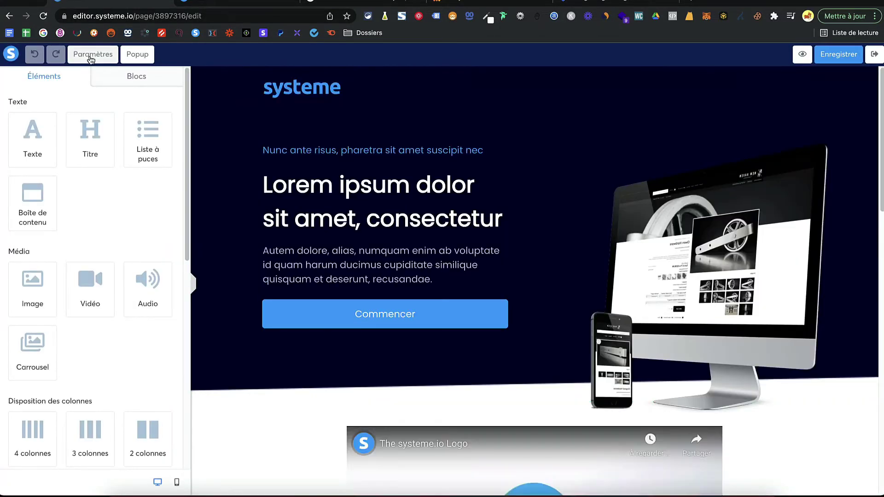
left_click(91, 56)
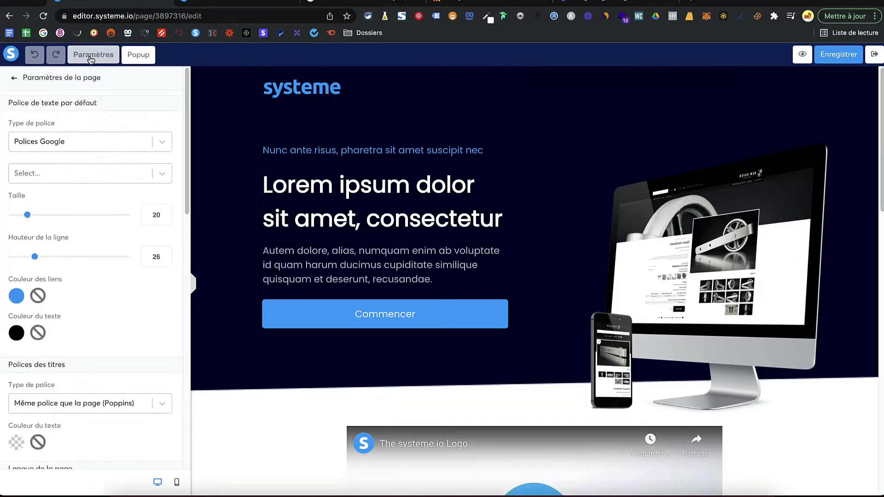
scroll(84, 263, "down", 15)
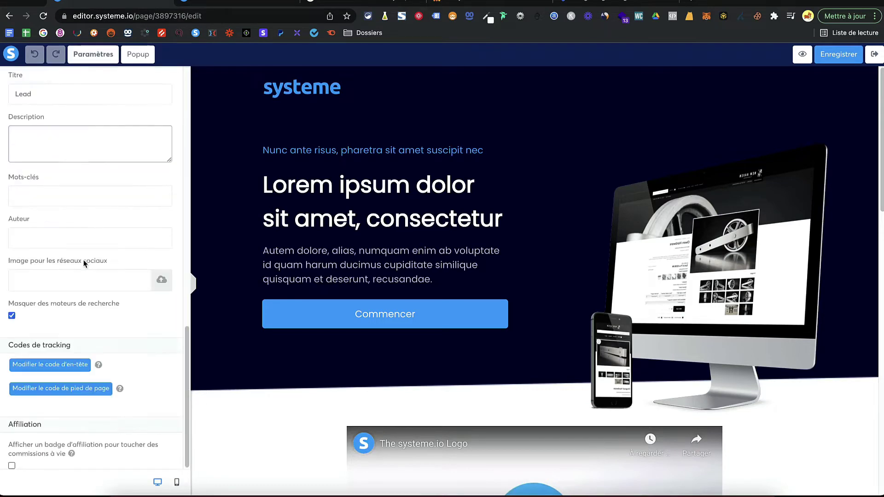
left_click(40, 365)
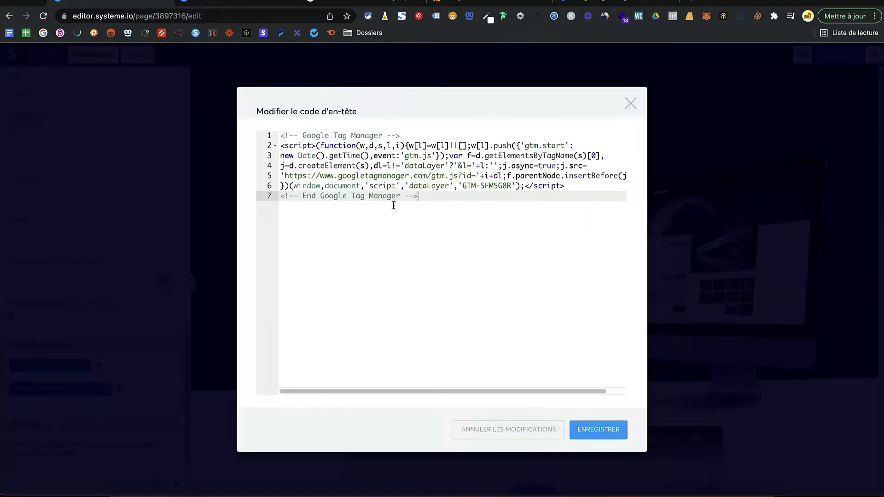
left_click_drag(409, 205, 135, 50)
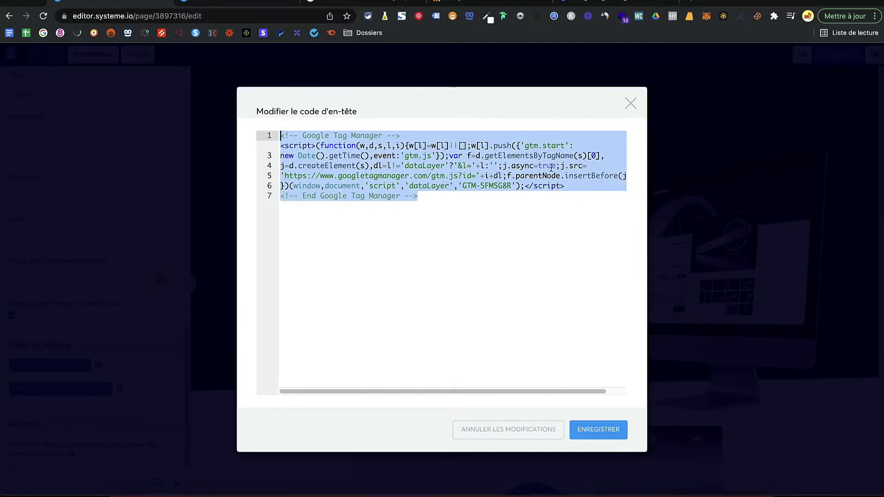
key("ctrl+v")
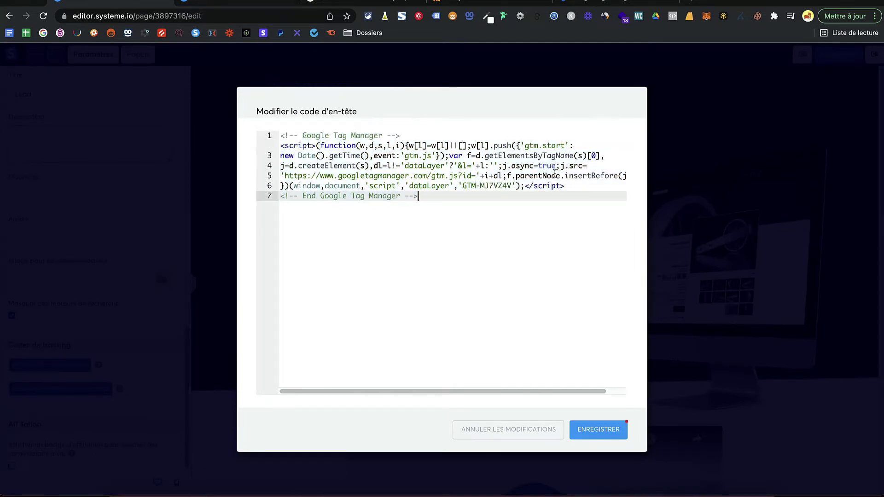
left_click(606, 431)
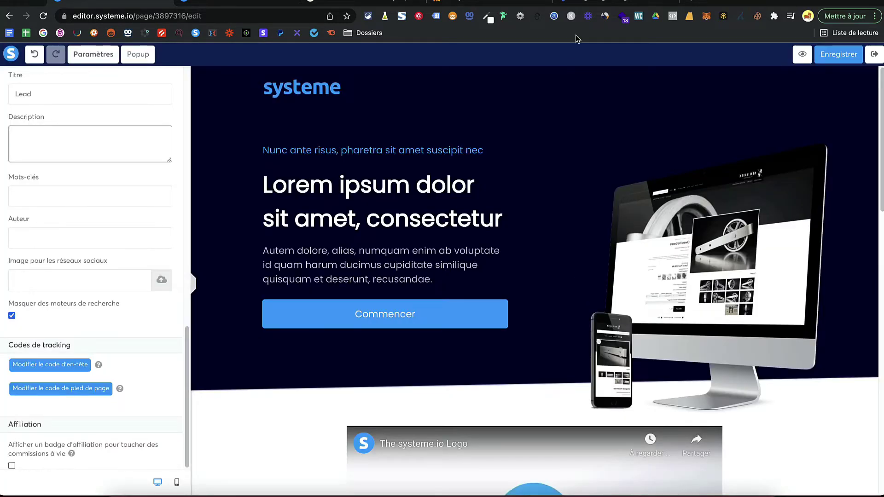
Step: Replace the Lead page's footer tracking code with the body (noscript) snippet copied from Tag Manager, and save the page
left_click(605, 5)
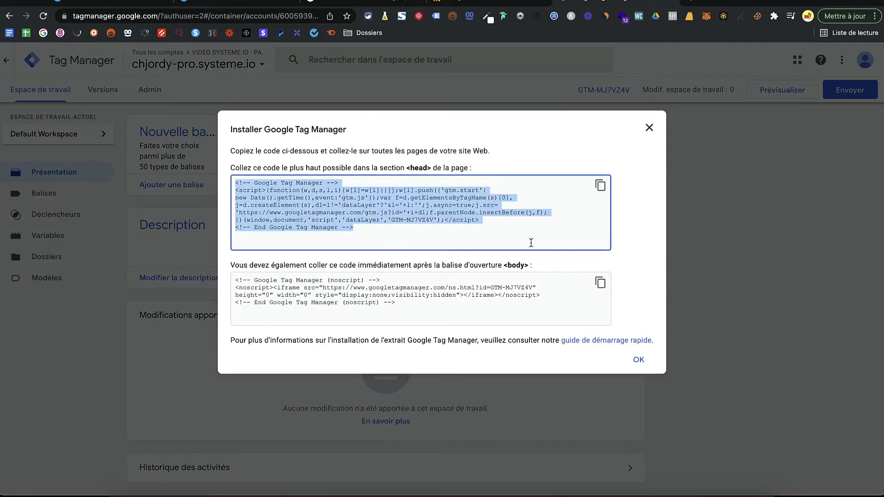
left_click(600, 283)
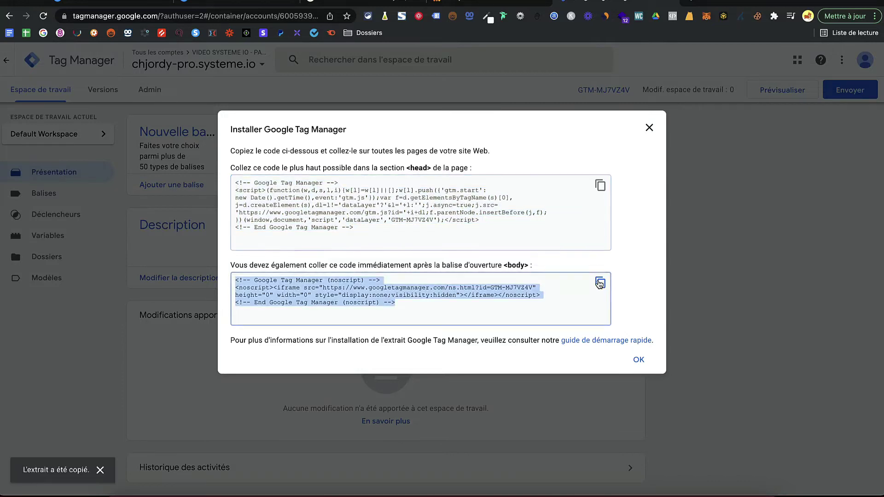
left_click(137, 7)
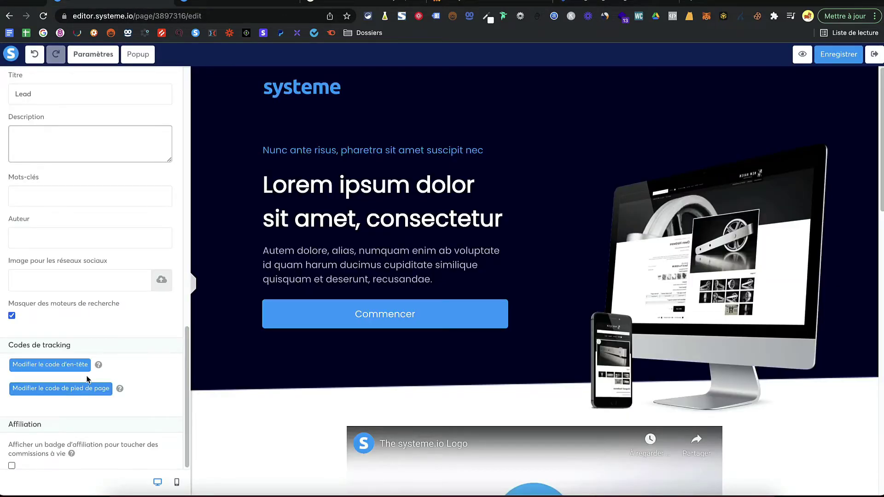
left_click(87, 387)
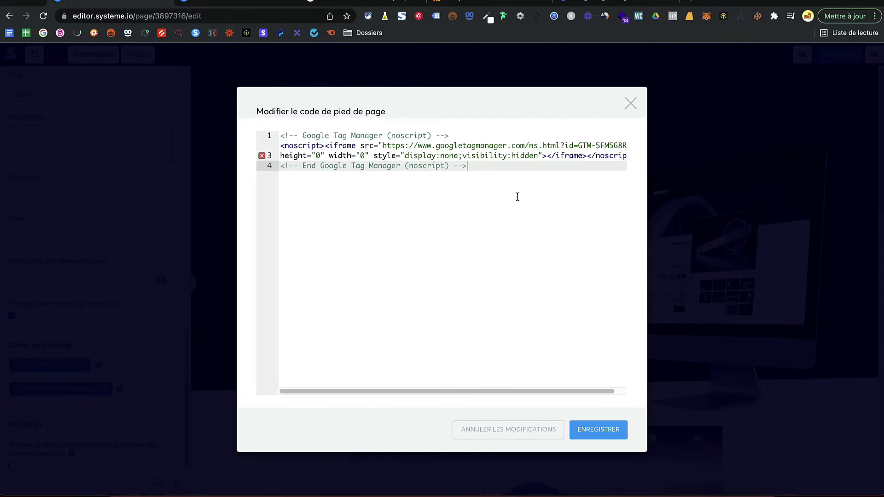
key("ctrl+a")
key("ctrl+v")
left_click_drag(360, 146, 322, 147)
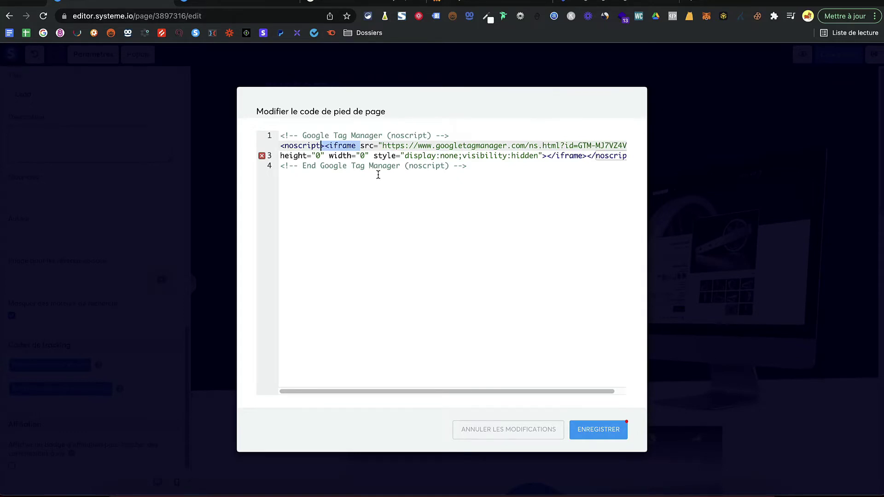
left_click(416, 204)
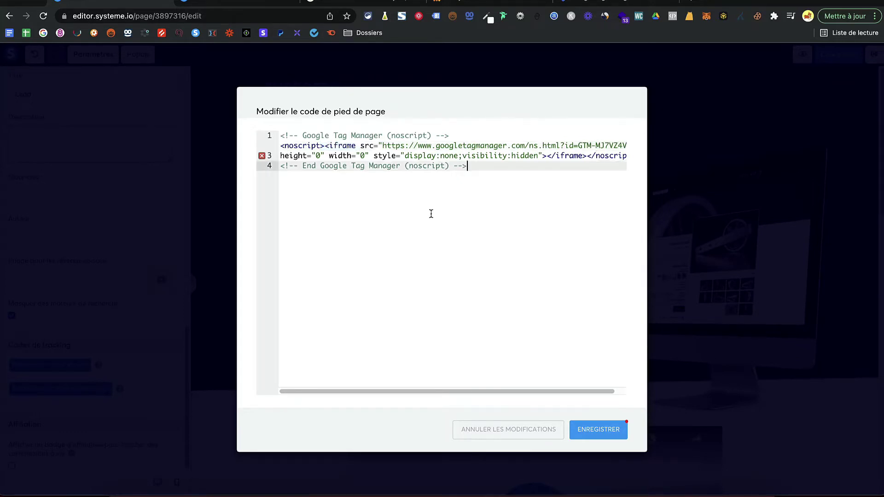
left_click(619, 437)
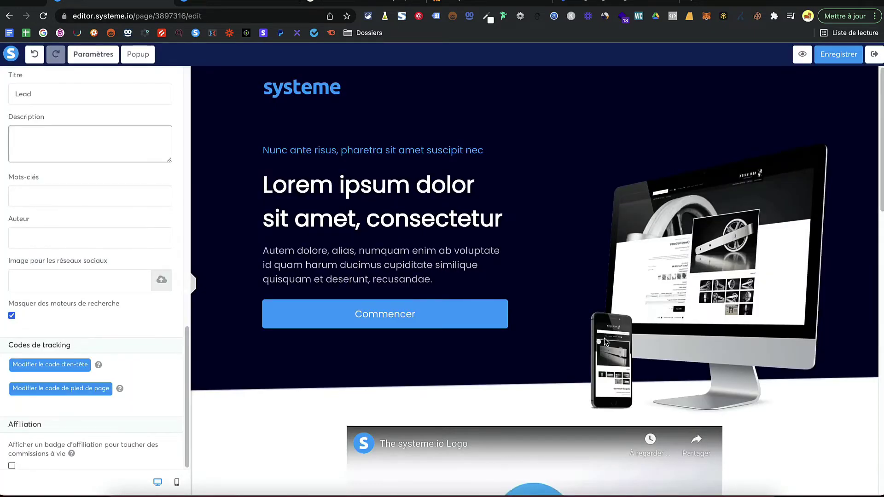
left_click(836, 56)
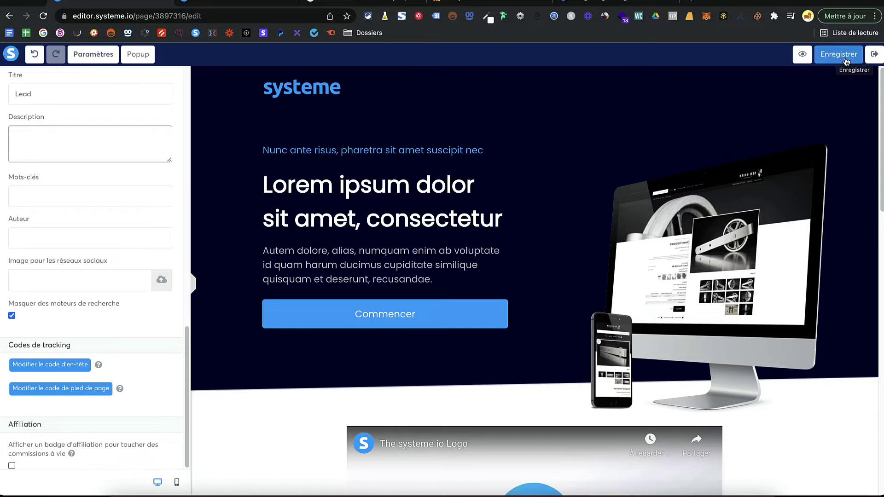
left_click(842, 59)
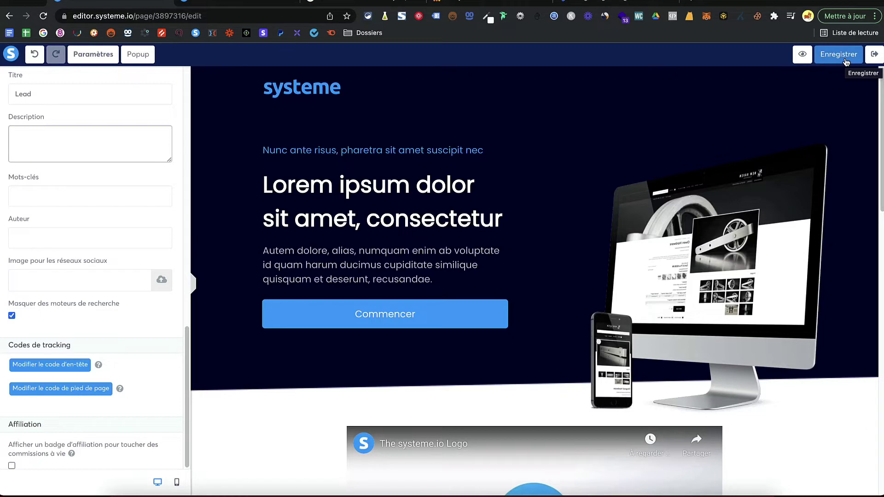
Step: Leave the Lead page editor and open the "Bon de commande" page of the same funnel for editing
left_click(876, 60)
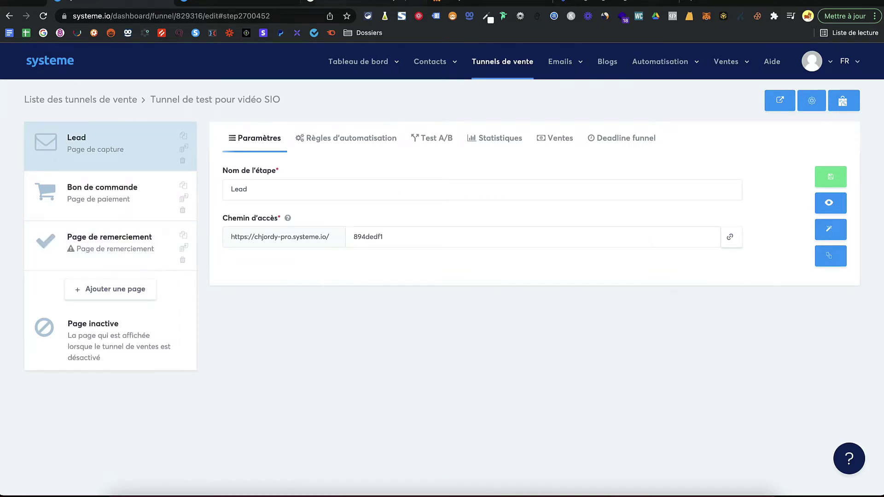
left_click(119, 190)
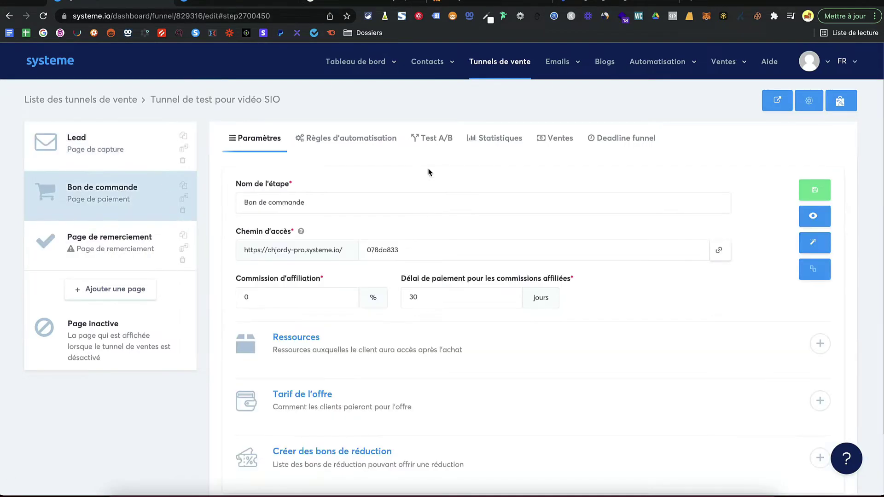
left_click(829, 243)
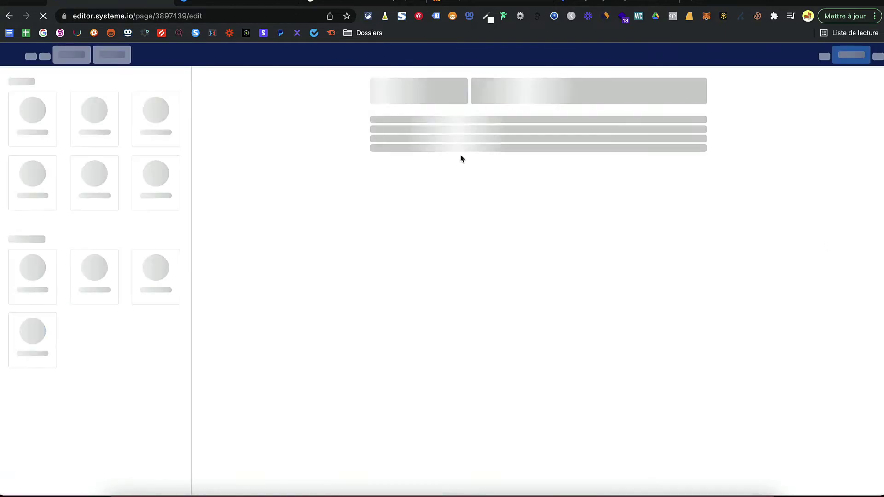
Step: Copy the head snippet from Tag Manager and replace the "Bon de commande" page's header tracking code with it, saving the change
left_click(594, 4)
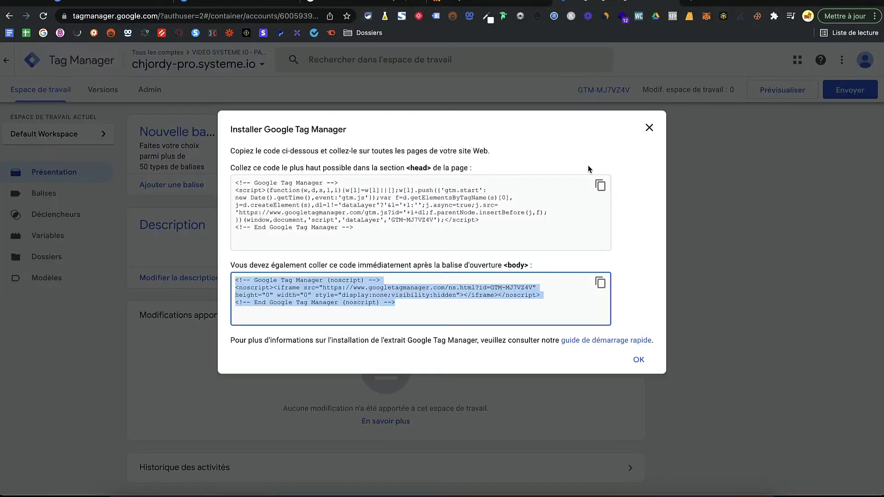
left_click(601, 189)
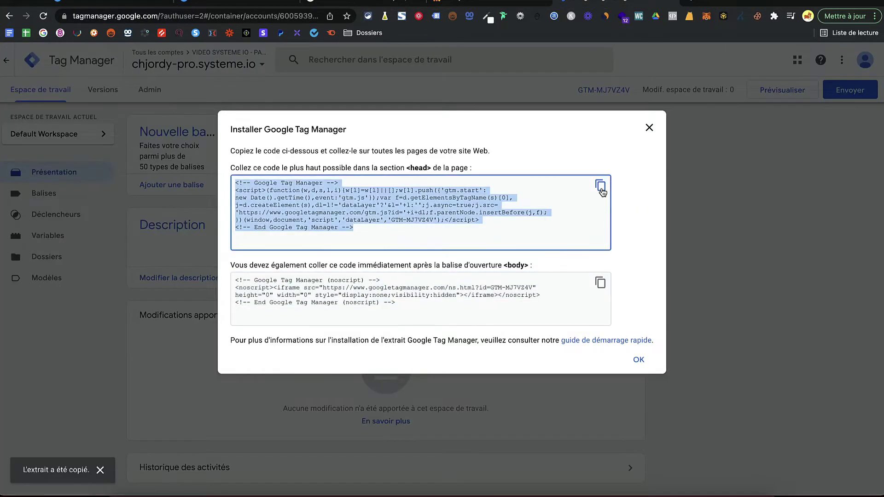
left_click(121, 4)
left_click(109, 51)
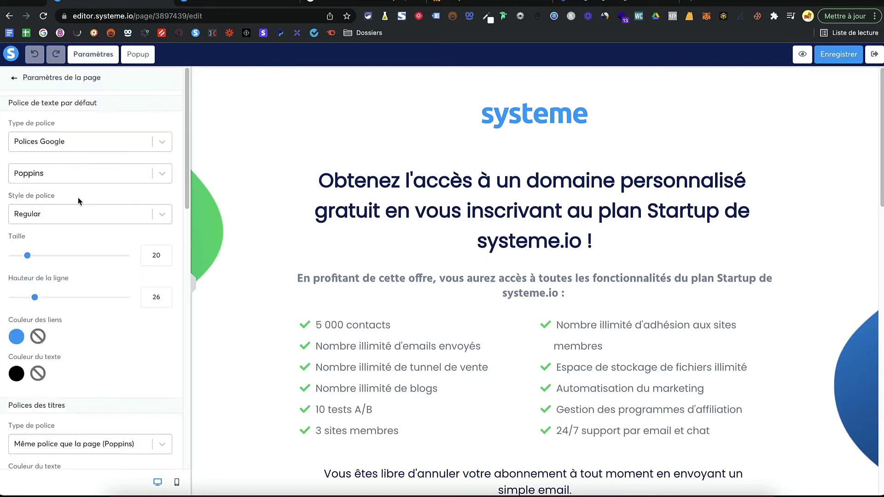
scroll(78, 197, "down", 15)
left_click(65, 365)
left_click(479, 204)
key("super+v")
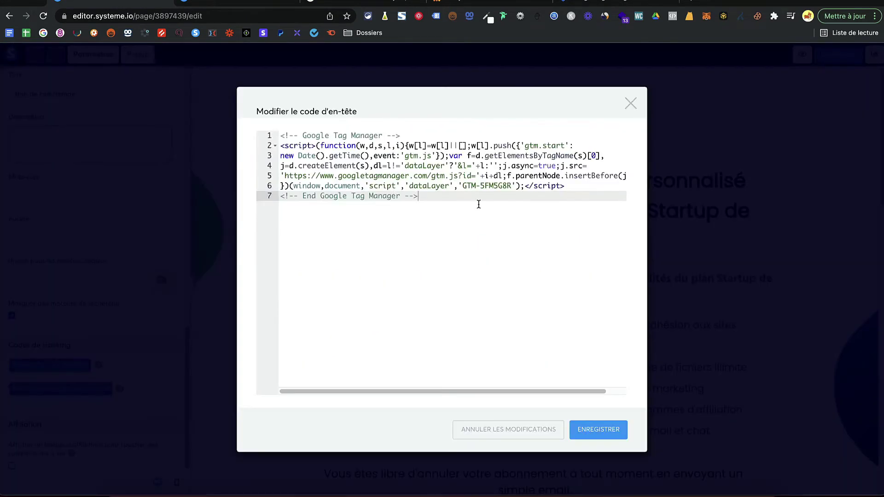
key("super+a")
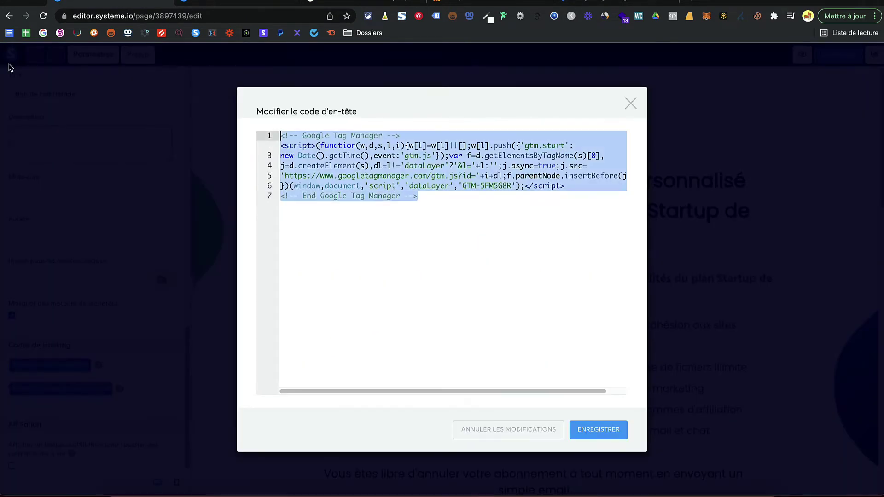
key("super+v")
left_click(617, 430)
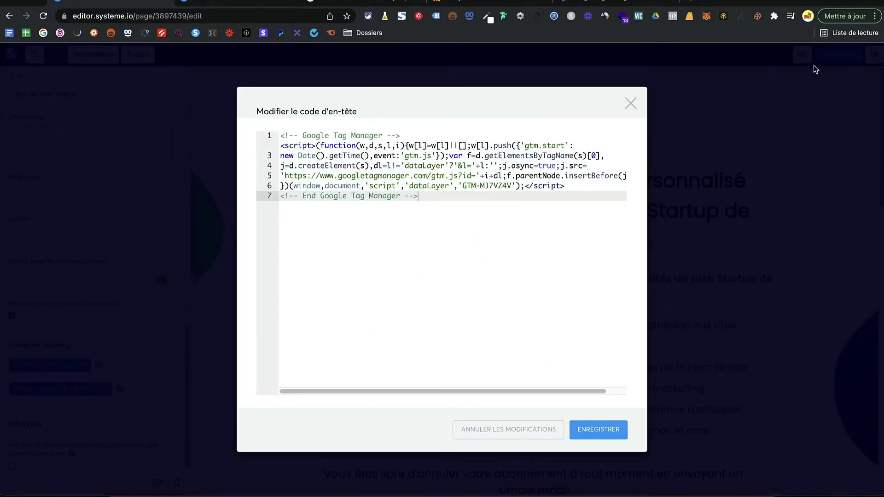
left_click(834, 55)
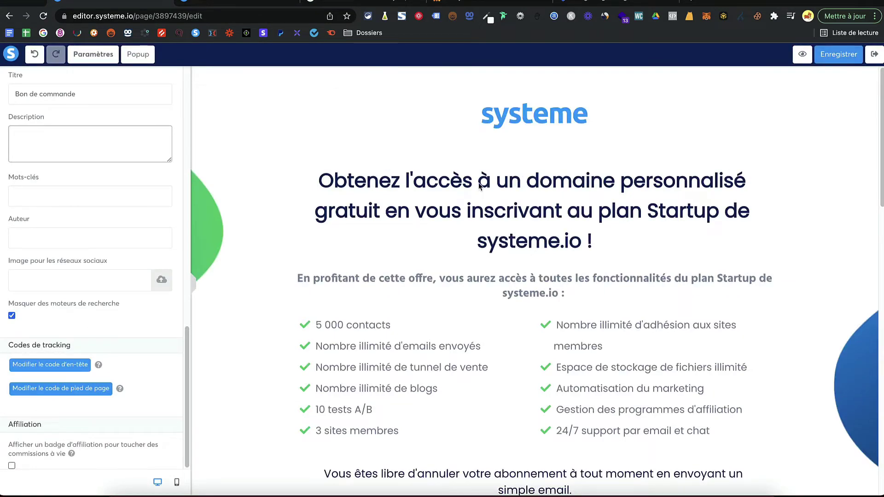
Step: Replace the "Bon de commande" page's footer tracking code with the body (noscript) snippet from Tag Manager, and save the page
left_click(589, 2)
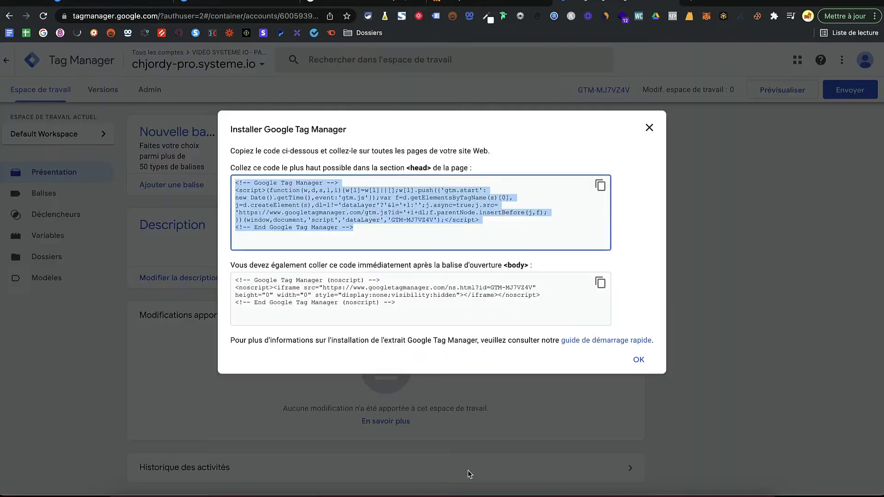
left_click(615, 282)
left_click(600, 282)
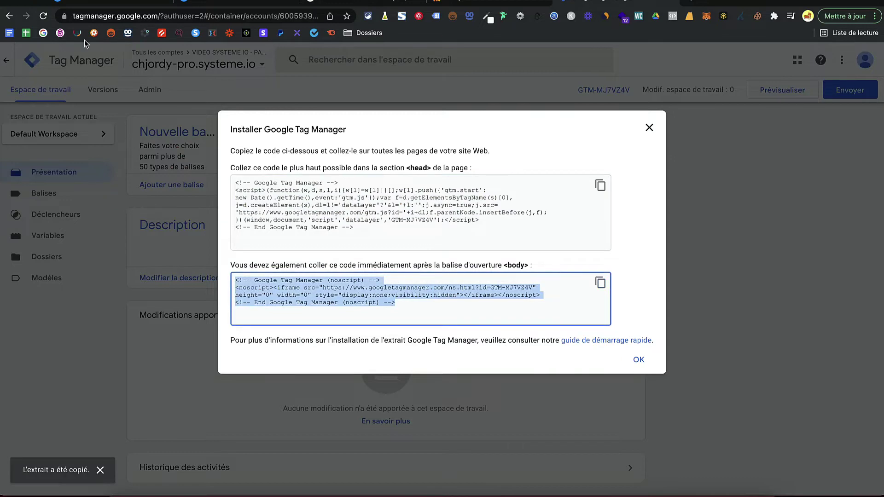
left_click(106, 2)
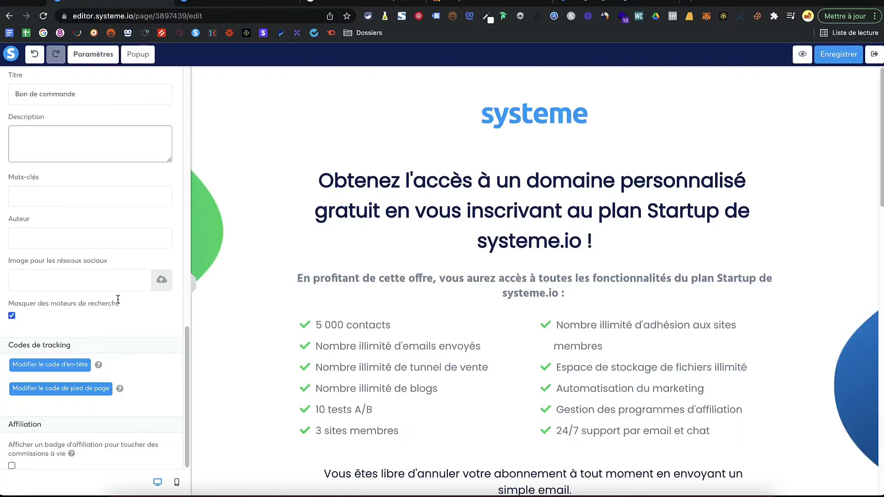
left_click(69, 389)
key("ctrl+a")
key("ctrl+v")
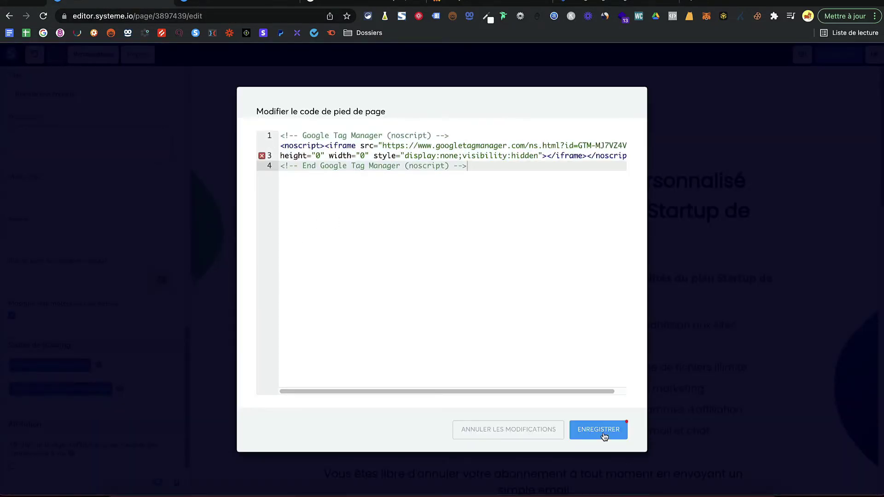
left_click(676, 237)
left_click(833, 51)
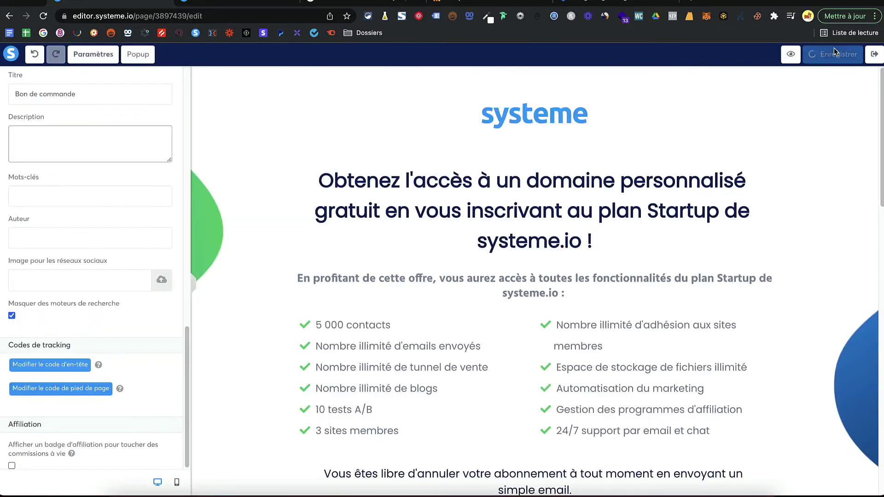
Step: Leave the "Bon de commande" page editor, switch to Tag Manager and close the container's installation code window
left_click(874, 54)
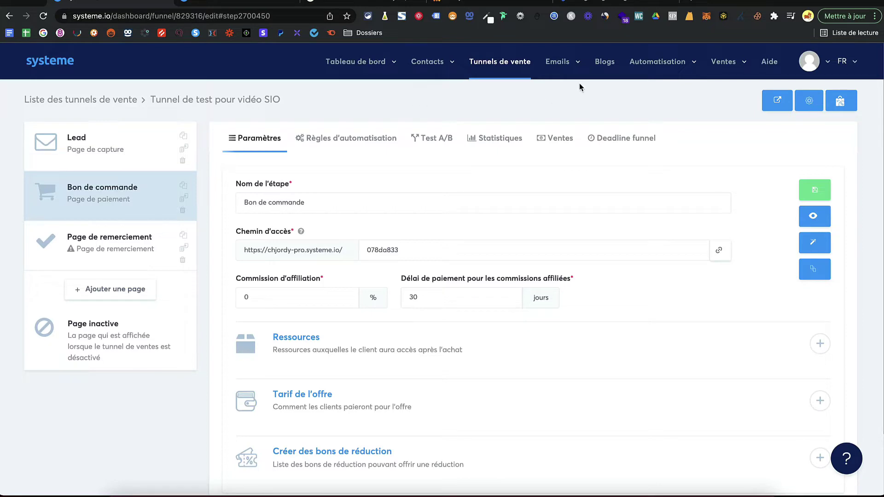
left_click(631, 4)
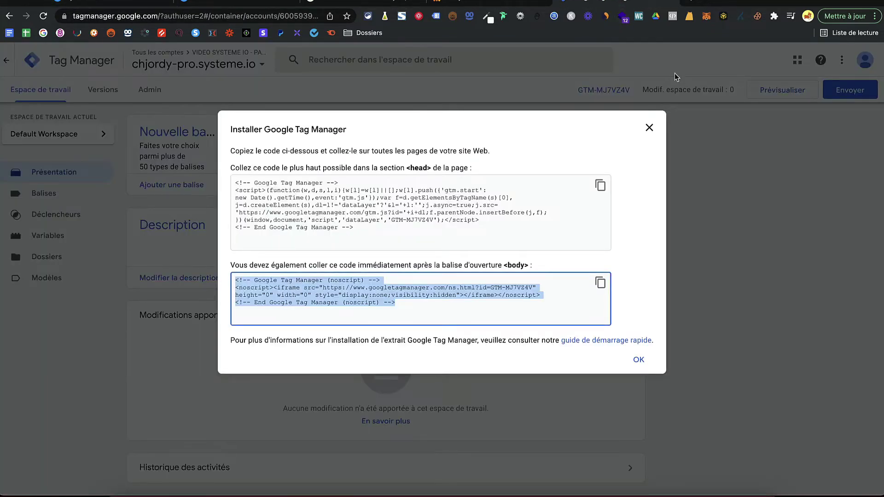
left_click(649, 128)
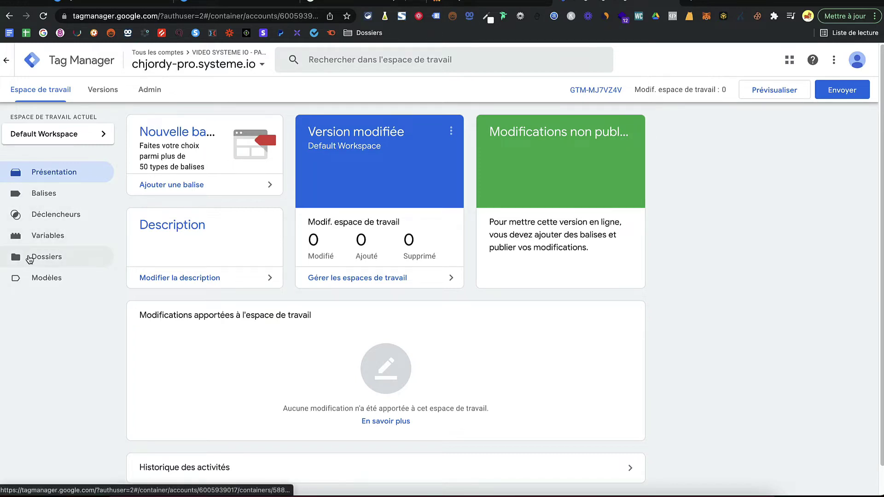
Step: Open the built-in variables configuration and enable Environment Name, Container ID, Container Version, Random Number and HTML ID
left_click(53, 237)
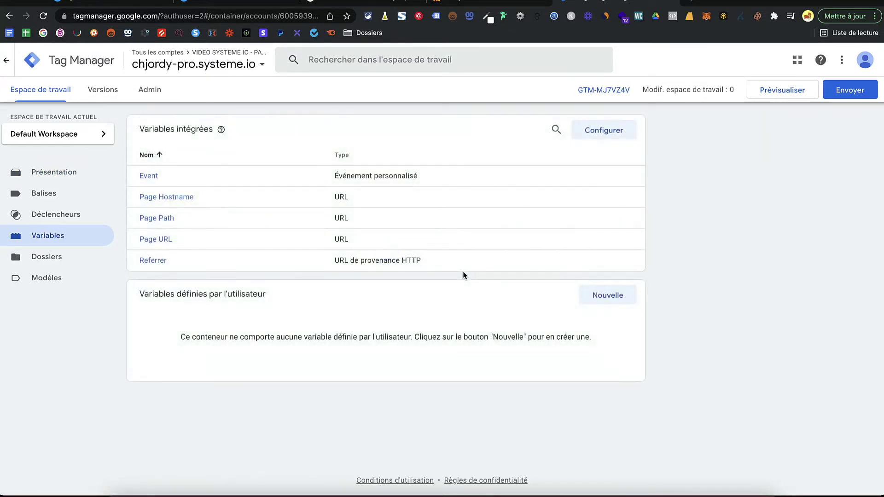
left_click(596, 131)
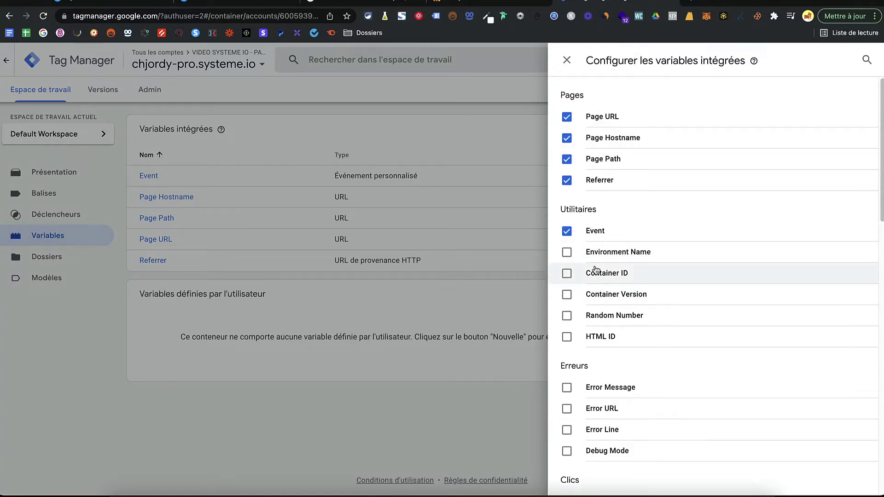
left_click(567, 253)
left_click(567, 274)
left_click(567, 295)
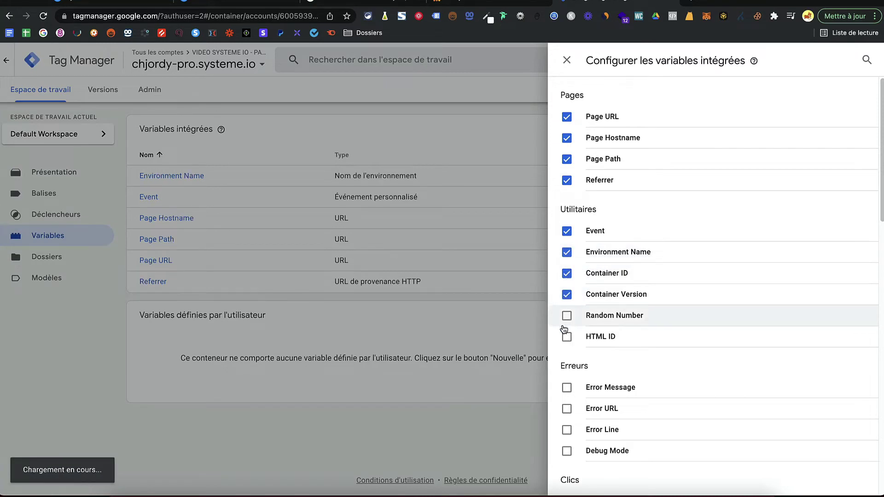
left_click(567, 337)
left_click(567, 316)
Step: Enable all error variables: Error Message, Error URL, Error Line and Debug Mode
scroll(567, 315, "down", 4)
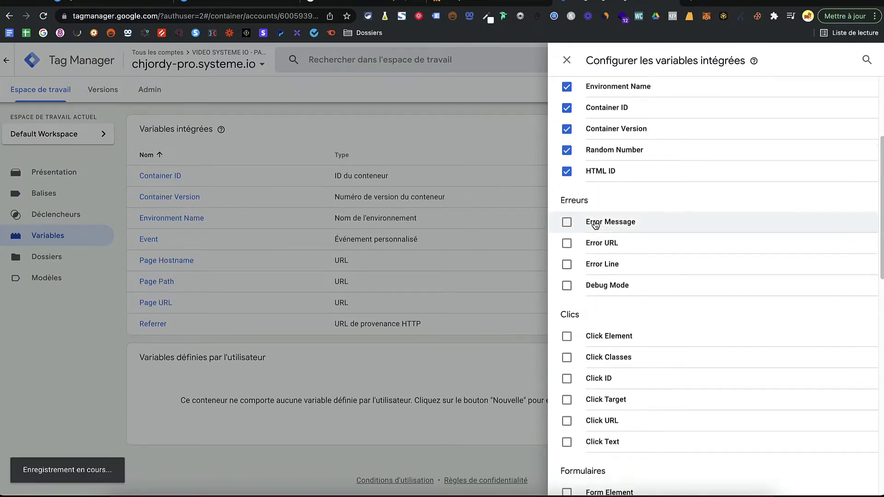
scroll(595, 225, "down", 1)
left_click(595, 196)
left_click(598, 237)
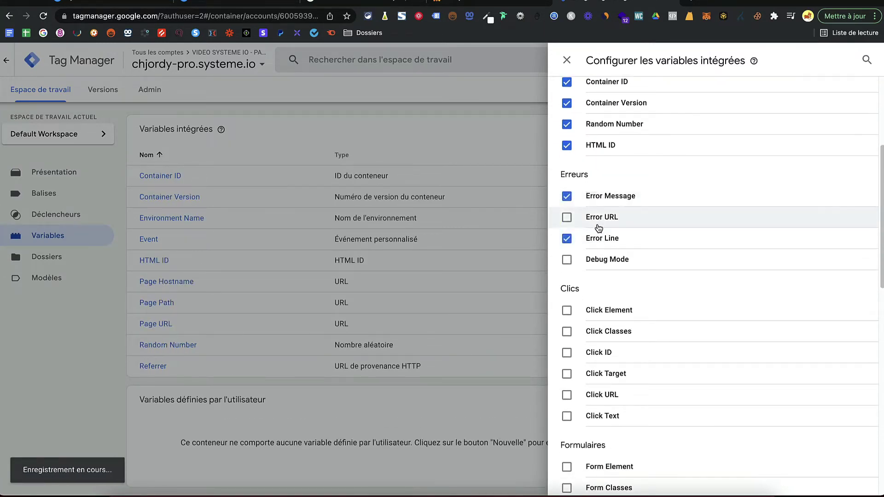
left_click(598, 225)
left_click(594, 259)
Step: Enable all click variables: Click Element, Click Classes, Click ID, Click Target, Click URL and Click Text
left_click(599, 309)
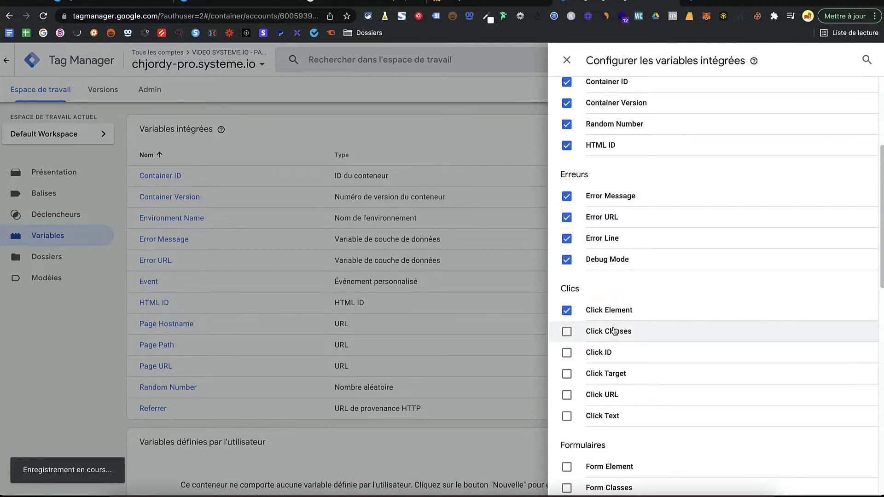
left_click(615, 330)
left_click(606, 351)
left_click(606, 372)
left_click(606, 396)
left_click(606, 416)
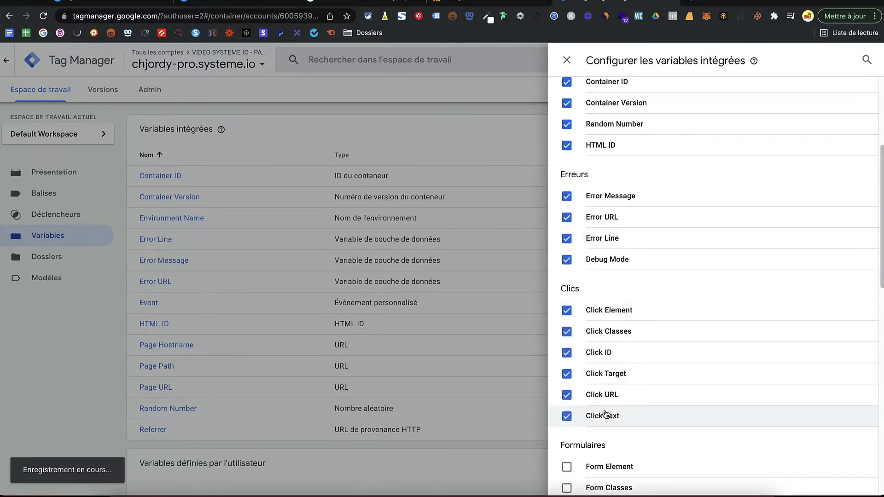
Step: Enable all form variables: Form Element, Form Classes, Form ID, Form Target, Form URL and Form Text
scroll(605, 416, "down", 7)
left_click(603, 279)
left_click(603, 300)
left_click(603, 321)
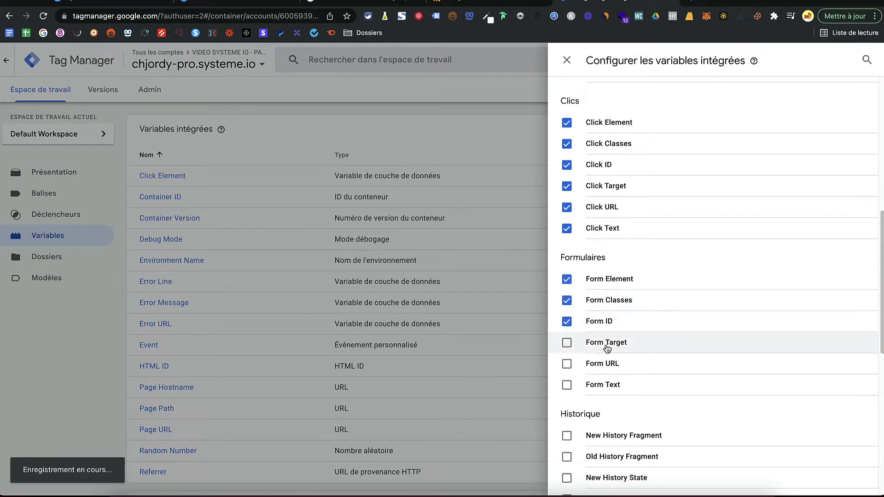
left_click(607, 347)
left_click(605, 364)
left_click(604, 385)
Step: Enable all history variables: New and Old History Fragment, New and Old History State, and History Source
scroll(605, 385, "down", 4)
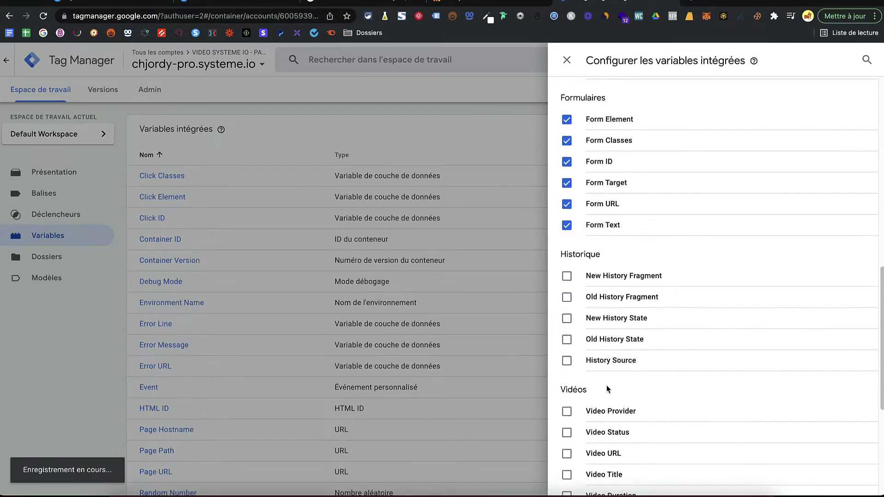
left_click(633, 279)
left_click(632, 298)
left_click(631, 320)
left_click(631, 339)
left_click(631, 363)
Step: Enable the remaining built-in variables from the Vidéos group down to the end of the list, and close the configuration
scroll(634, 373, "down", 3)
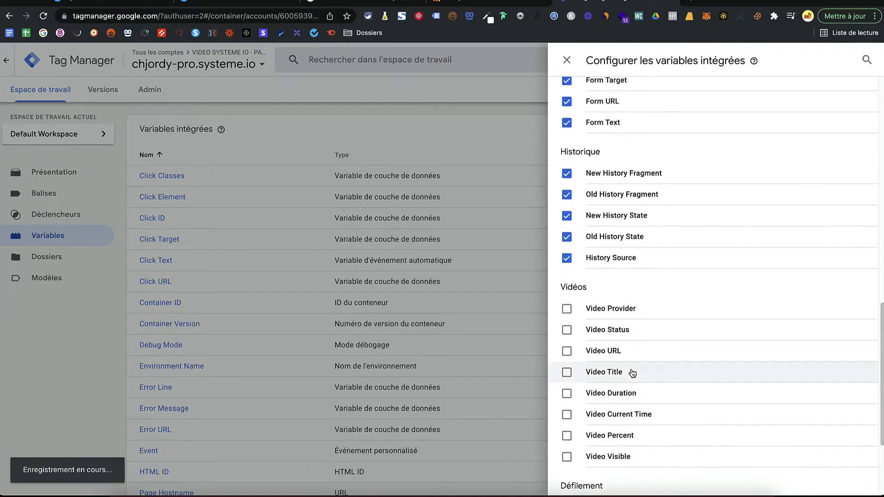
scroll(630, 301, "up", 15)
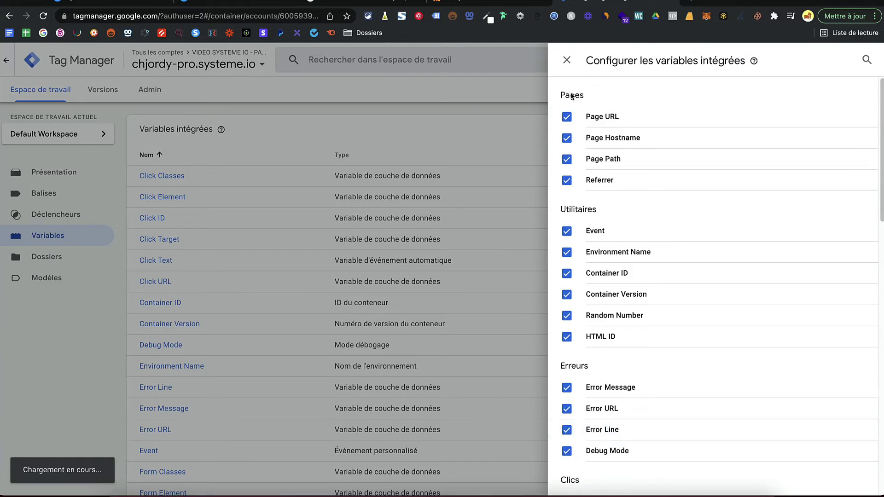
left_click(567, 61)
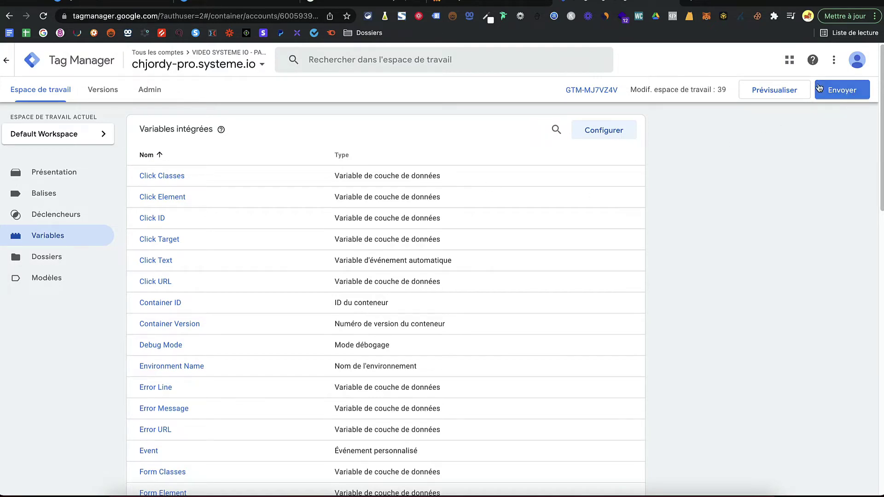
Step: Submit the workspace changes and publish them as a version named "ACTIVATION DES VARIABLES"
left_click(853, 92)
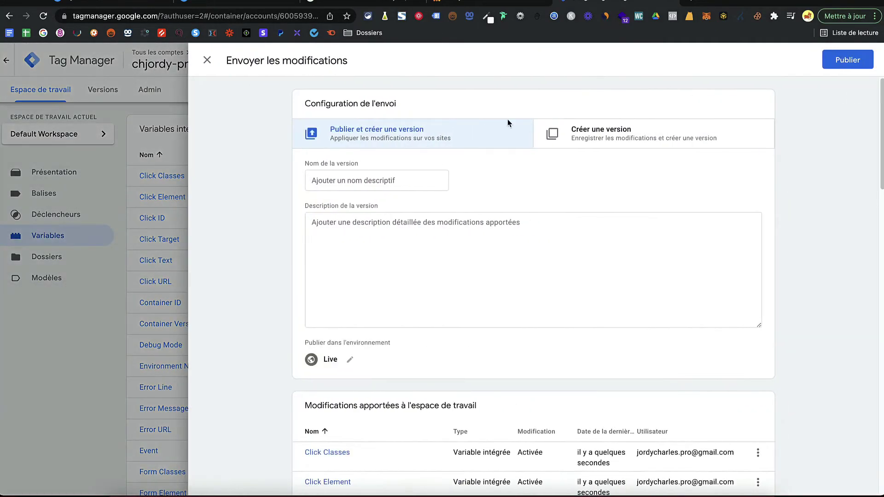
left_click(393, 176)
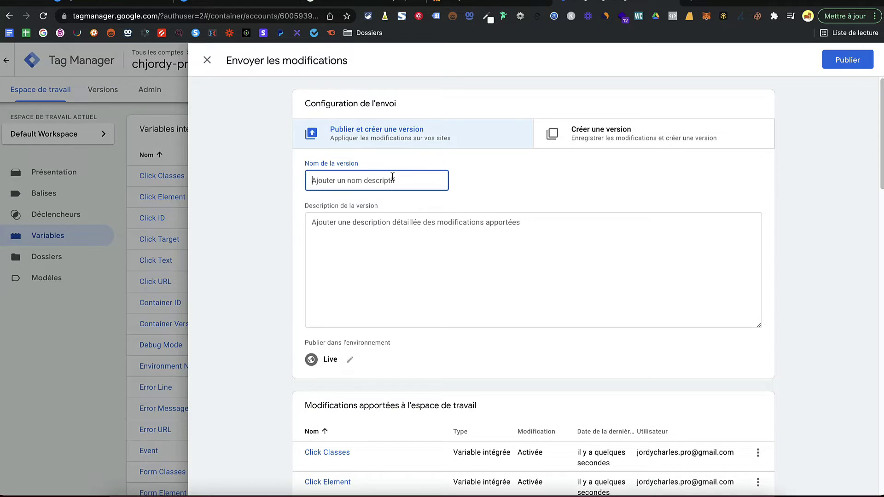
type("ACTIVATION DES VARIAB")
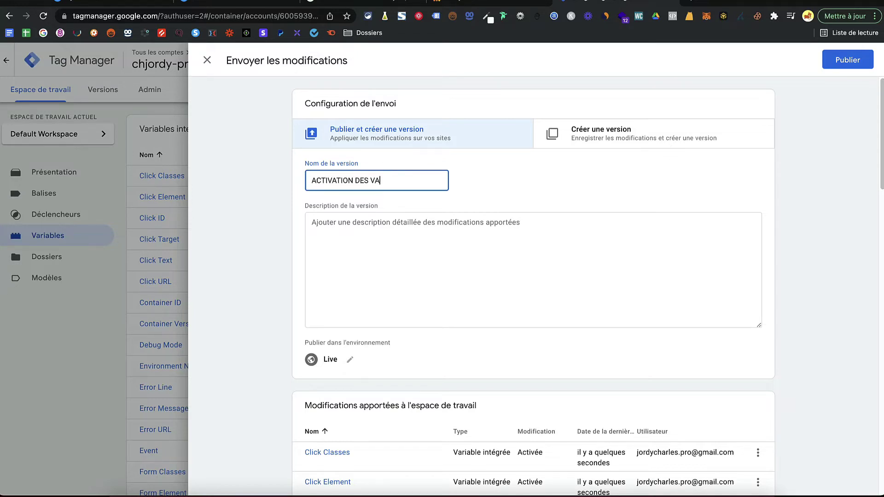
type("LES")
left_click(854, 59)
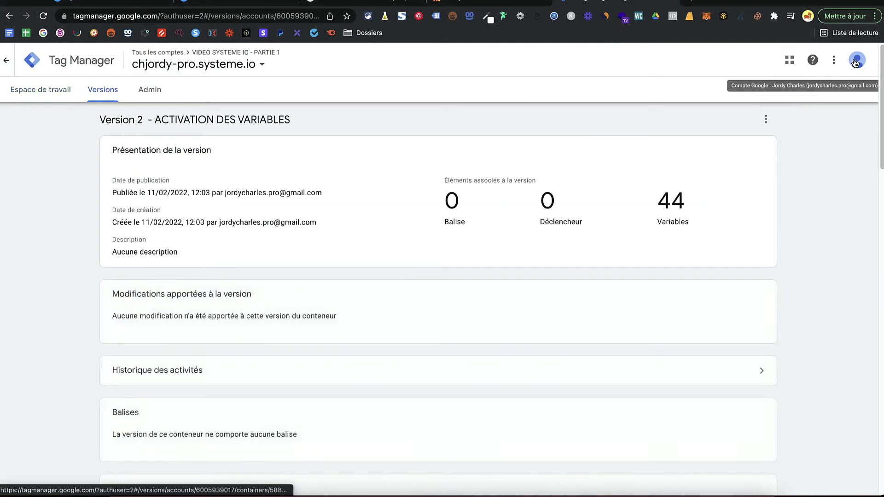
Step: Return to the workspace and create a new tag of type "Google Analytics : Configuration GA4"
left_click(60, 91)
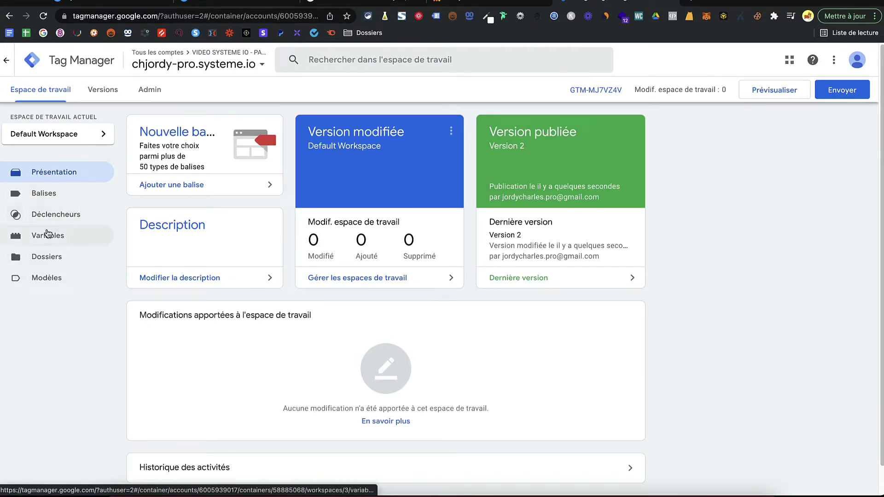
left_click(63, 198)
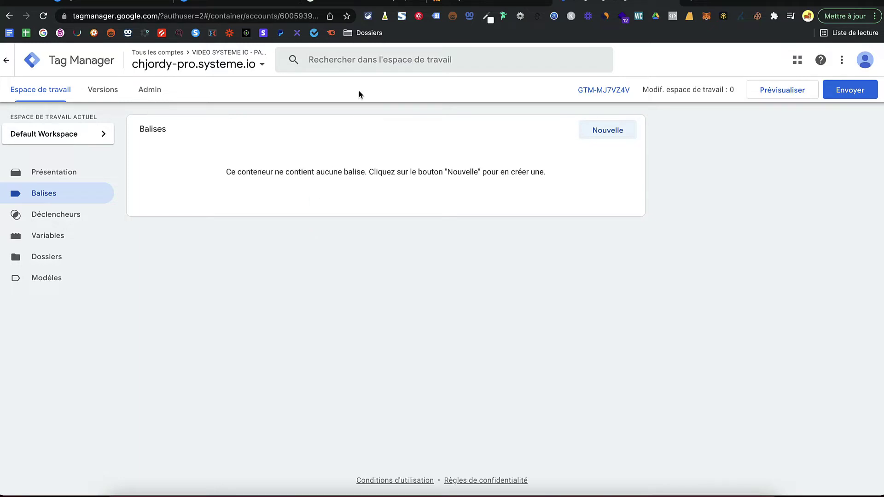
left_click(612, 132)
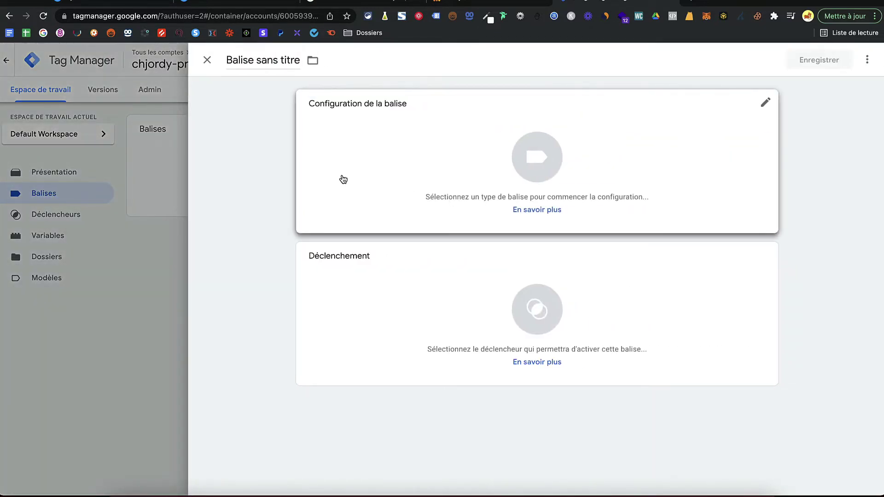
left_click(344, 155)
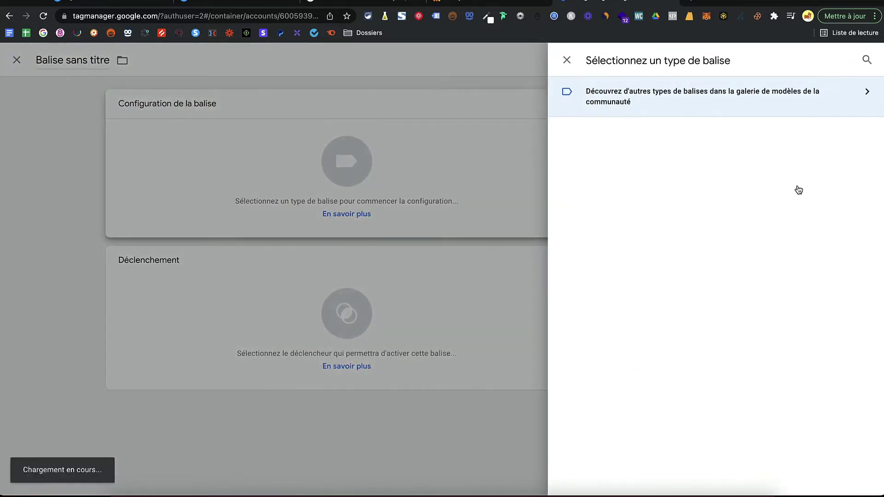
scroll(714, 216, "down", 3)
scroll(671, 224, "up", 3)
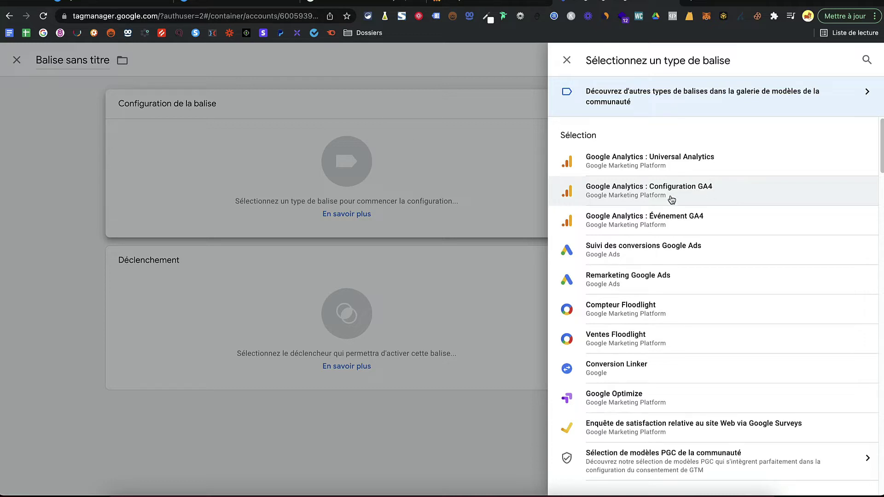
left_click(711, 194)
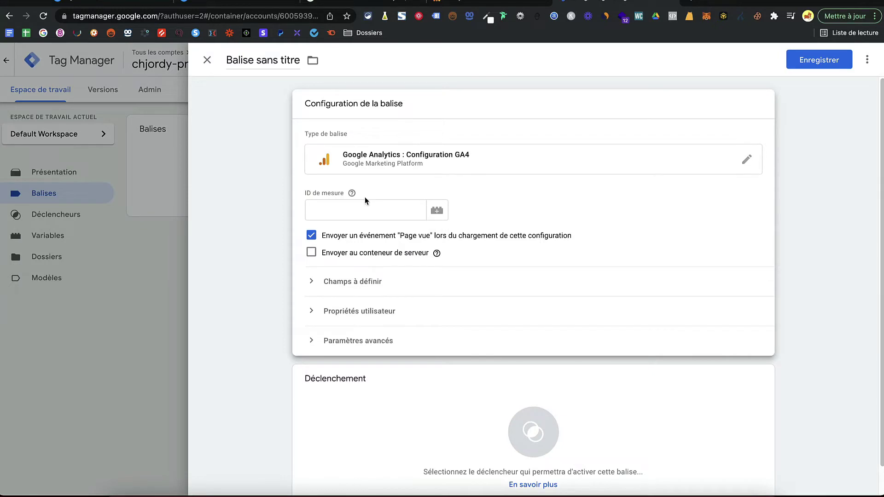
Step: Switch to Google Analytics and check that the site's GA4 property is the selected one
left_click(510, 5)
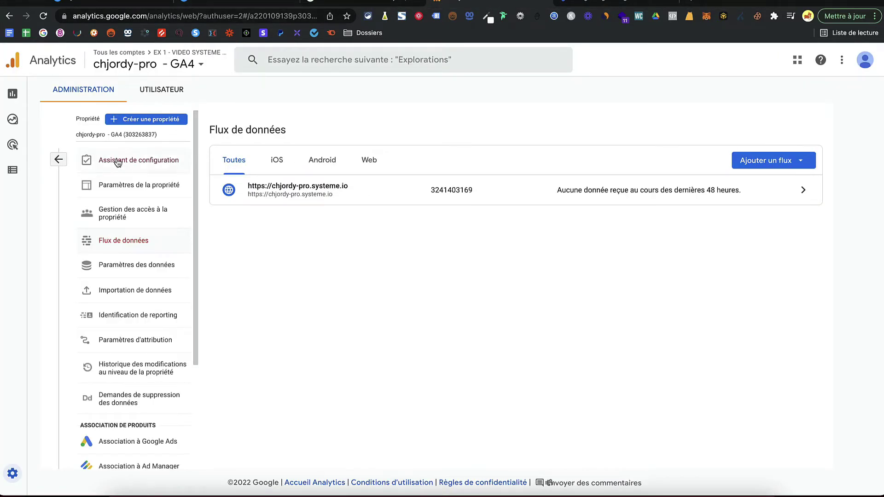
left_click(122, 64)
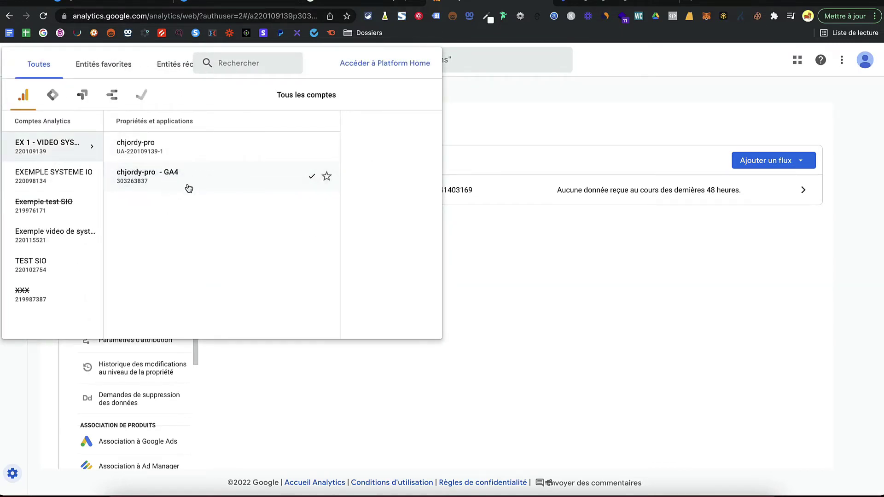
left_click(158, 182)
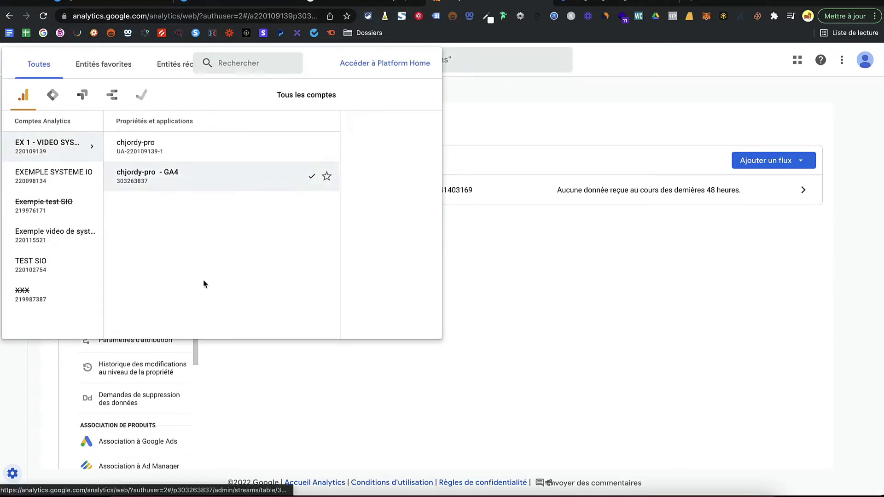
left_click(301, 396)
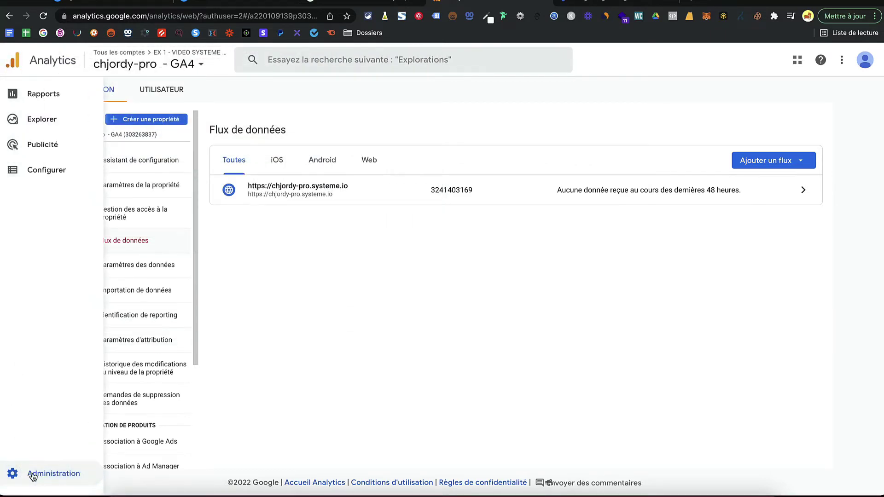
Step: Through the GA4 property's setup assistant, open the site's web data stream, copy its measurement ID and return to the Tag Manager tag
left_click(32, 476)
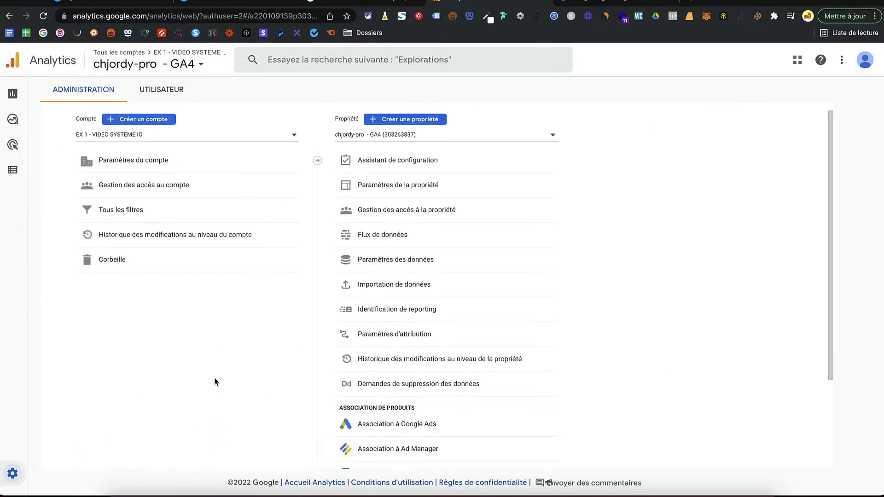
left_click(440, 160)
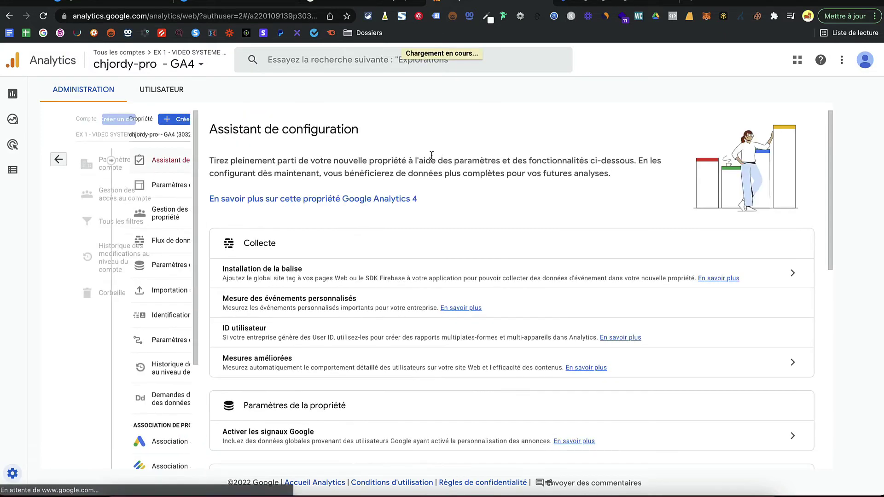
left_click(793, 275)
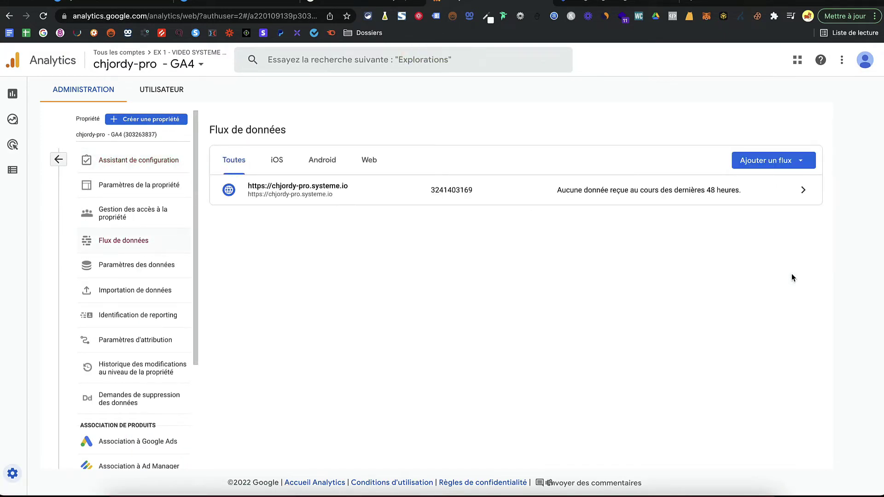
left_click(323, 191)
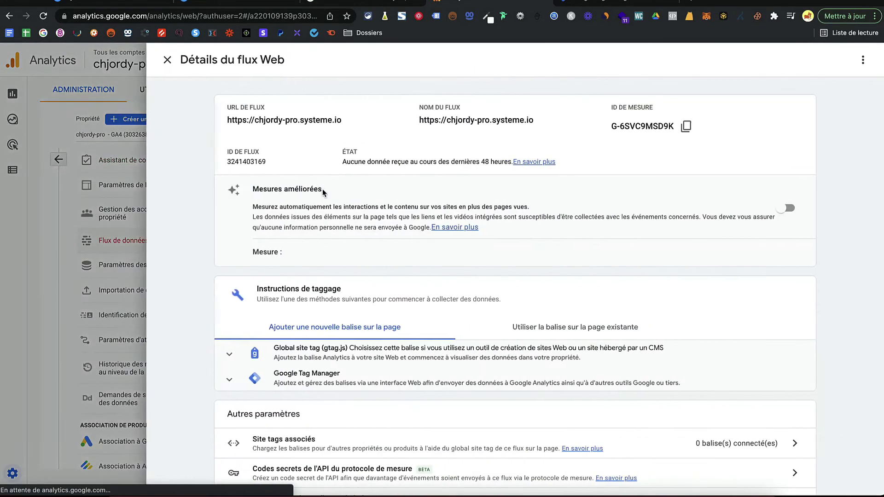
left_click(679, 129)
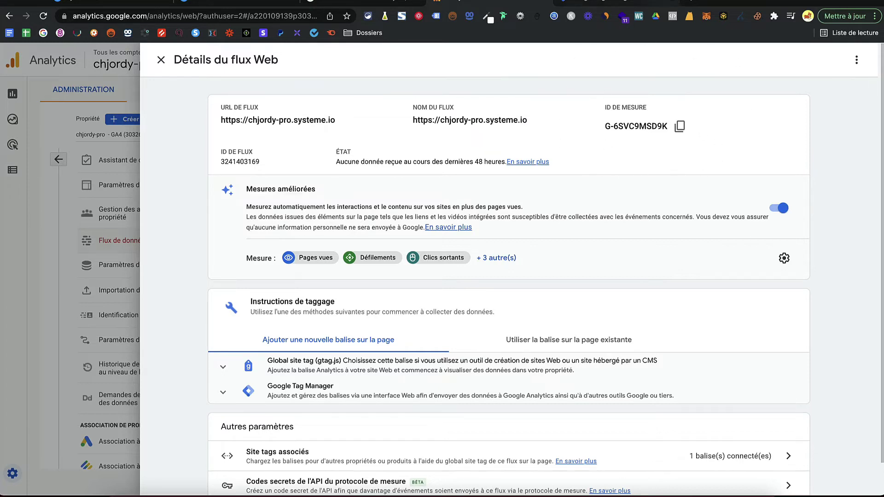
left_click(622, 2)
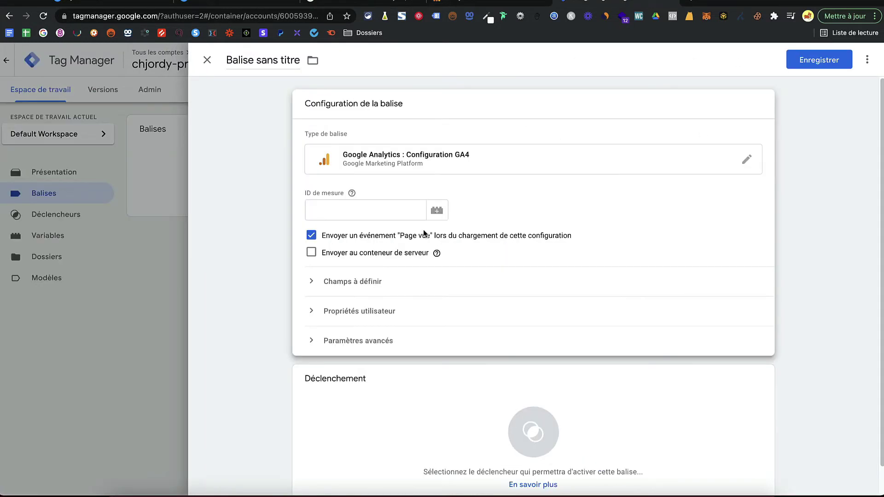
Step: Paste the copied GA4 measurement ID into the tag's "ID de mesure" field
left_click(386, 219)
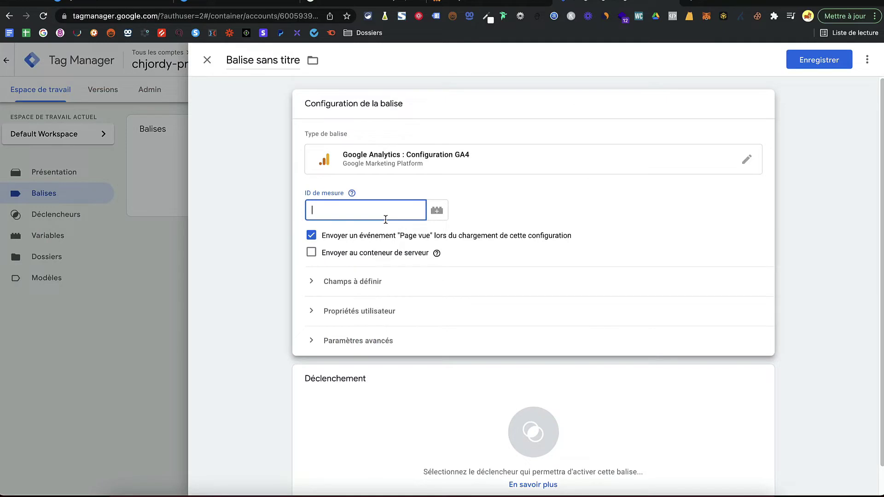
key("super+v")
scroll(253, 302, "down", 2)
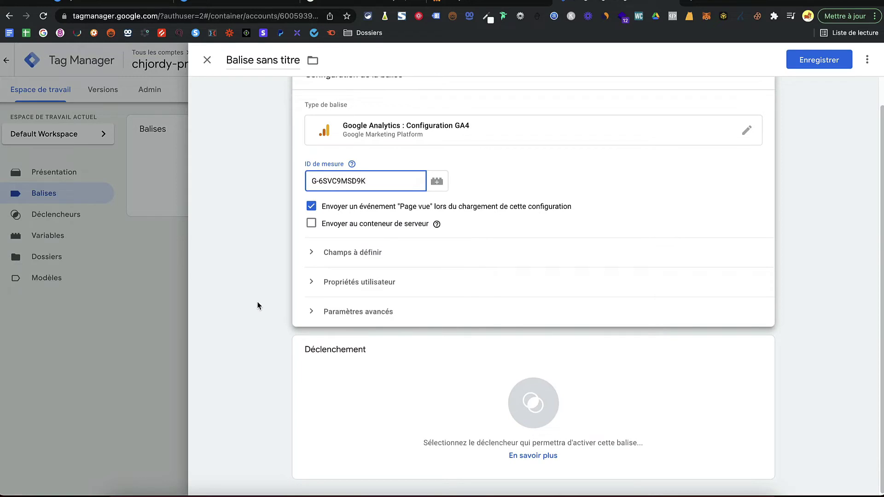
scroll(285, 289, "up", 1)
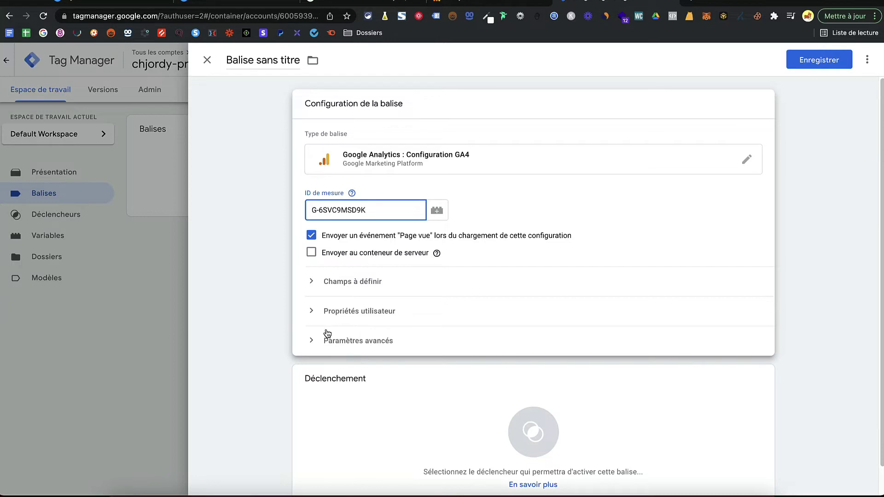
Step: In the tag's advanced settings, set the tag firing priority to 99
left_click(316, 341)
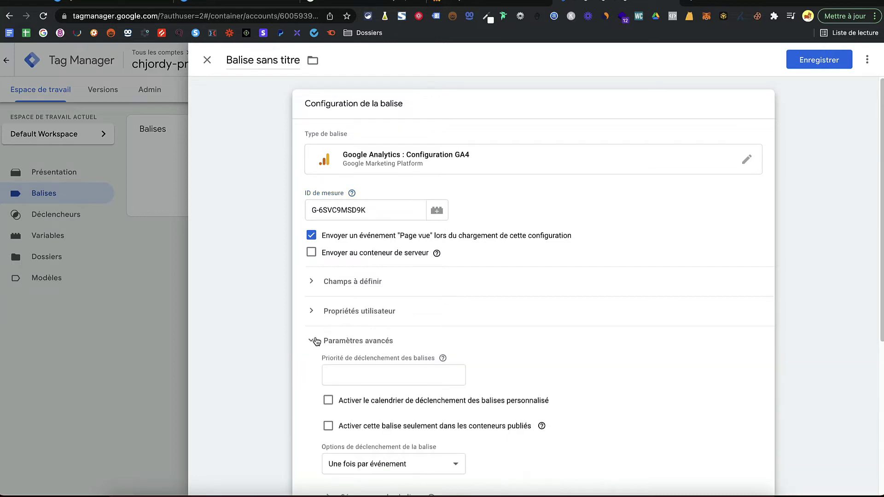
left_click(370, 373)
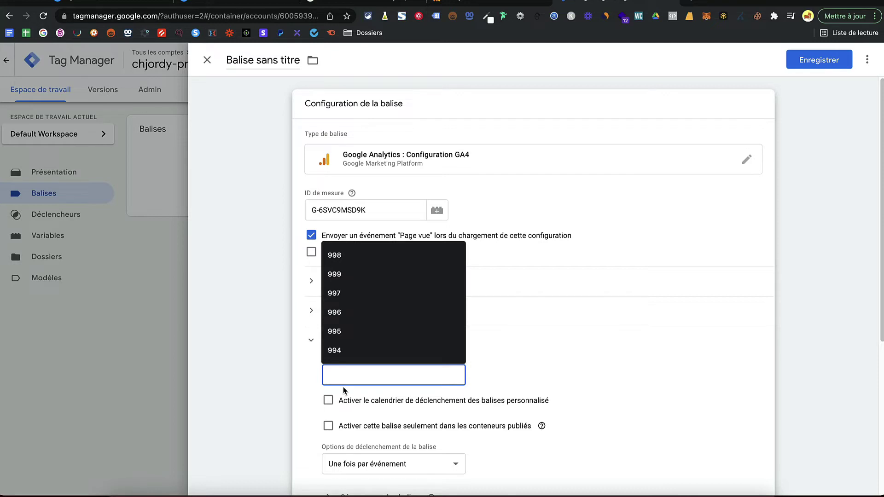
type("99")
left_click(278, 343)
left_click(338, 246)
scroll(325, 310, "down", 2)
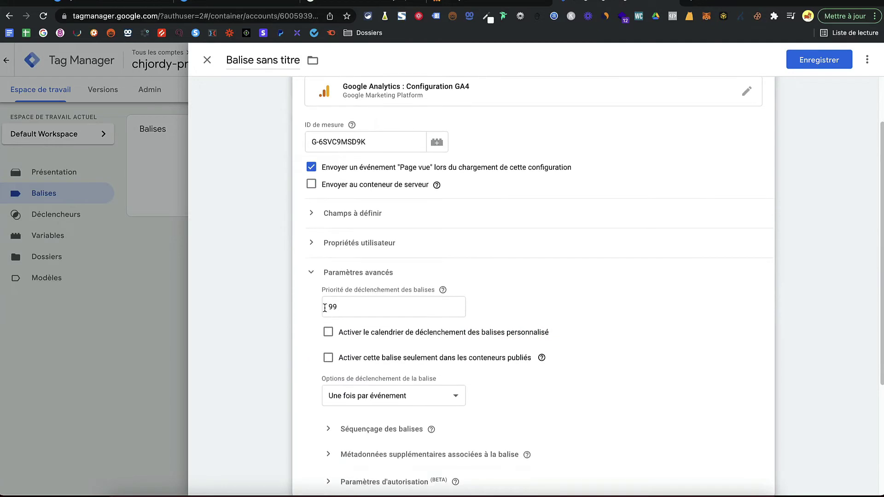
scroll(325, 308, "down", 2)
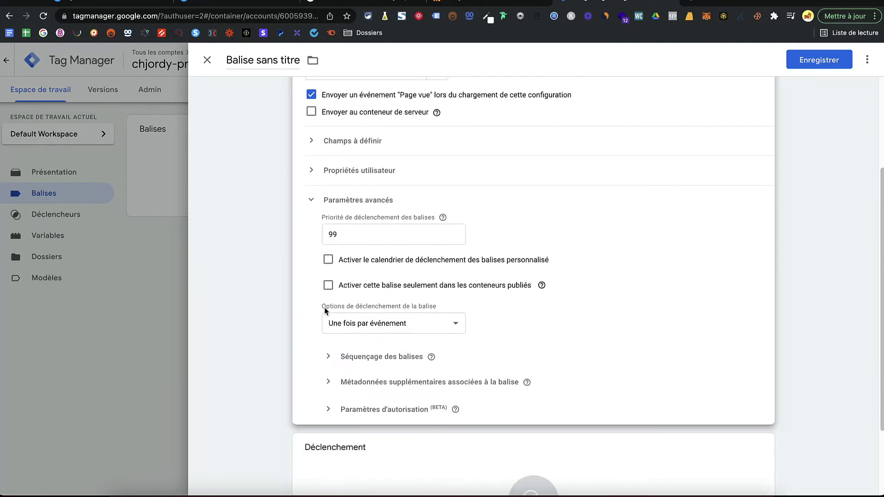
scroll(337, 295, "down", 3)
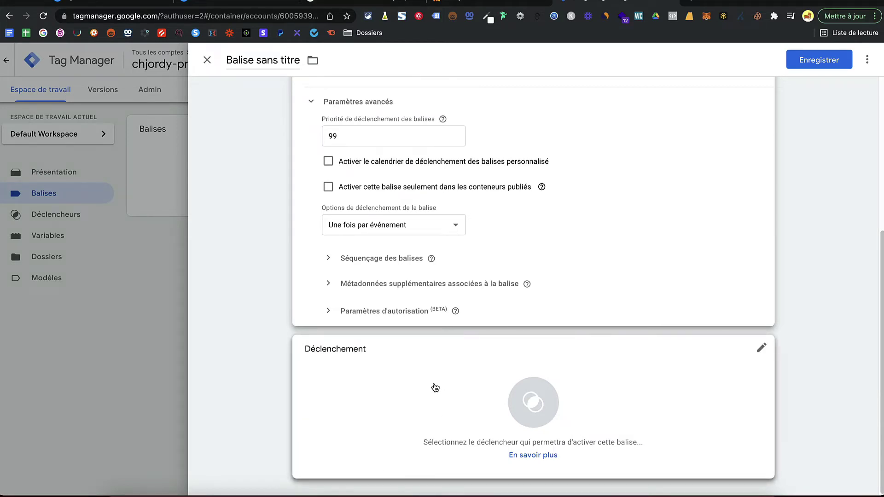
scroll(365, 134, "up", 6)
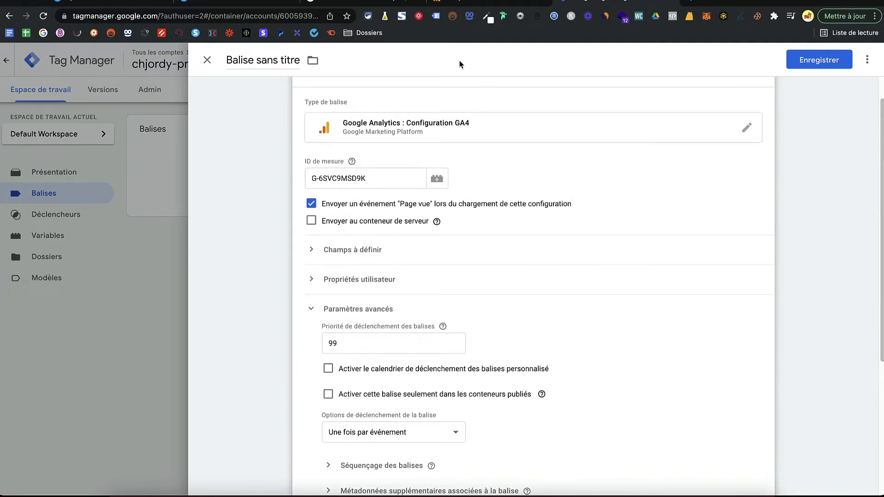
scroll(376, 225, "down", 1)
scroll(376, 225, "down", 6)
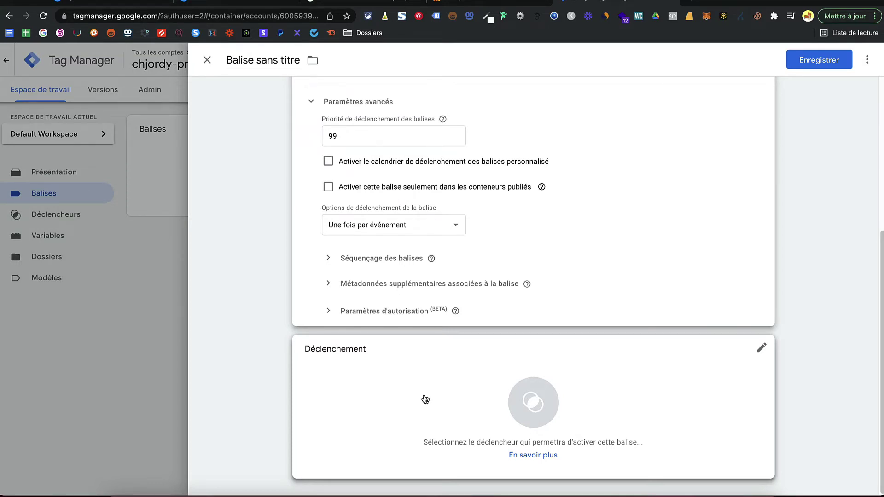
Step: Start a new trigger for the tag and give it the type "Page vue"
left_click(444, 371)
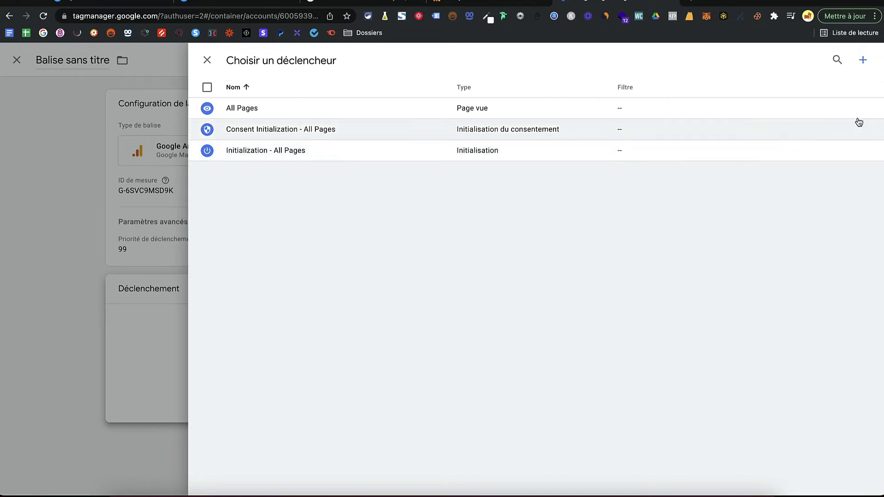
left_click(864, 59)
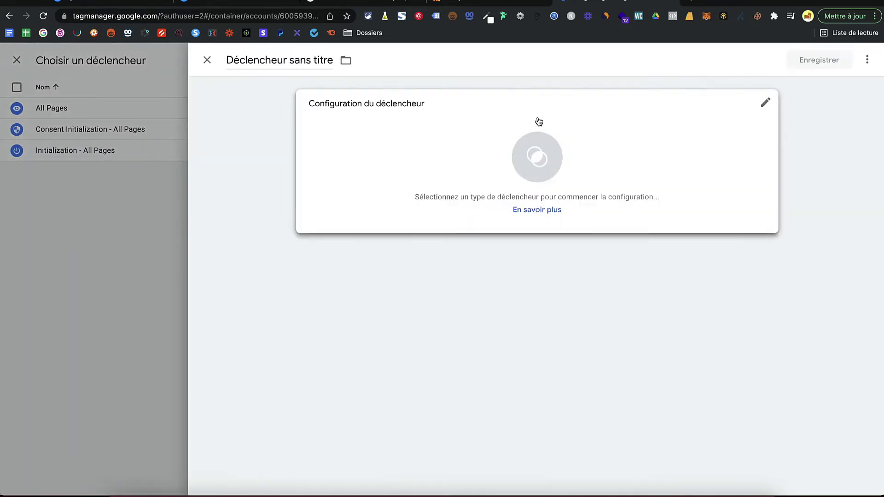
left_click(474, 169)
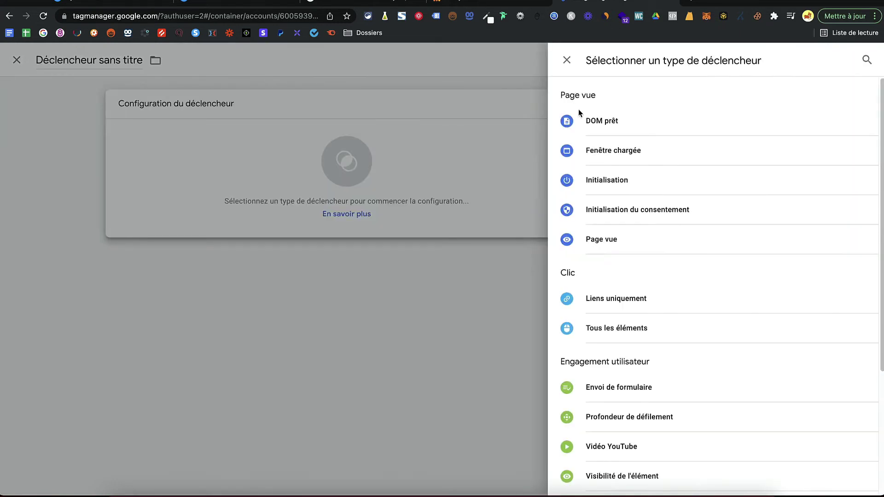
left_click(634, 240)
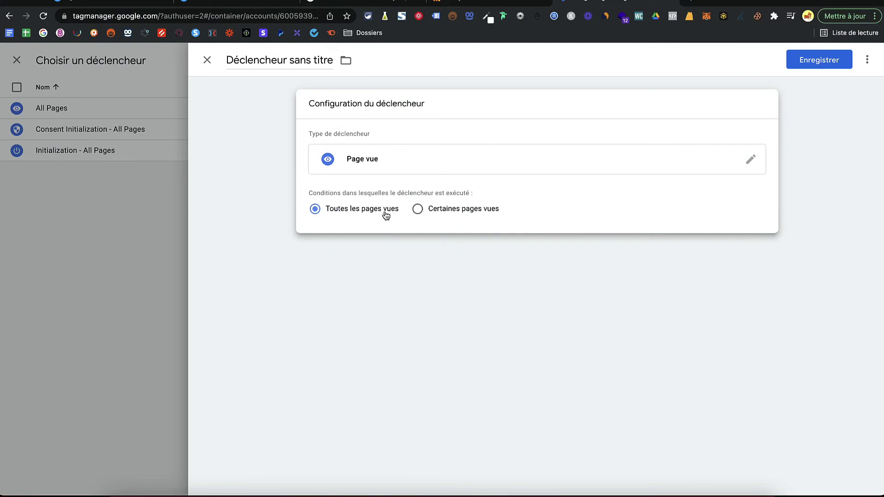
Step: Name the trigger "Toutes les pages vues" and save it with all page views as its firing condition
triple_click(299, 60)
type("Toutoes")
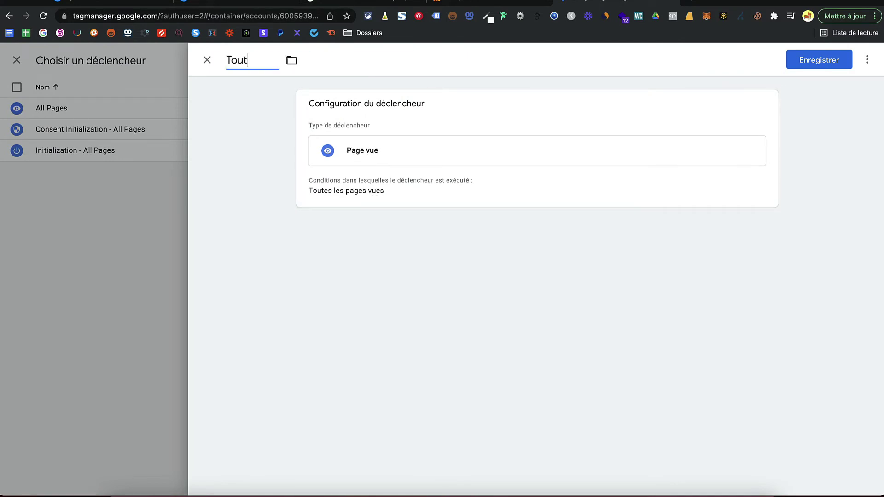
key("BackSpace")
key("BackSpace")
key("BackSpace")
type("es les pages vue")
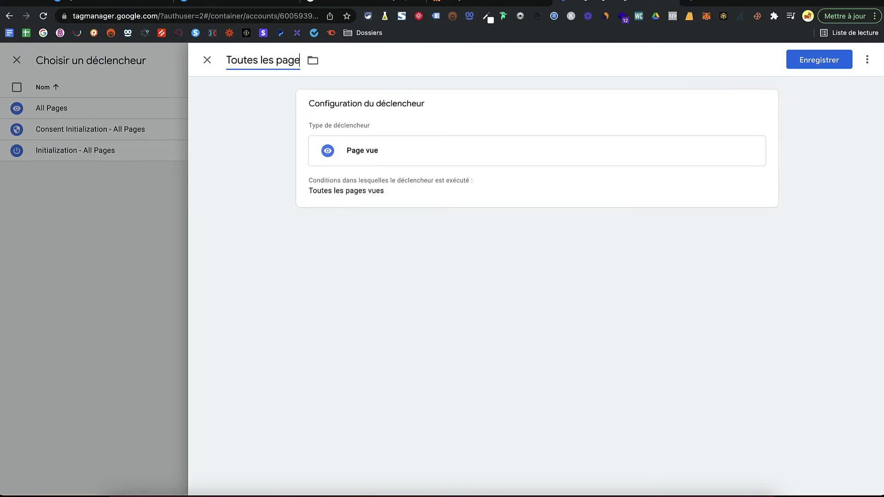
type("s")
left_click(833, 52)
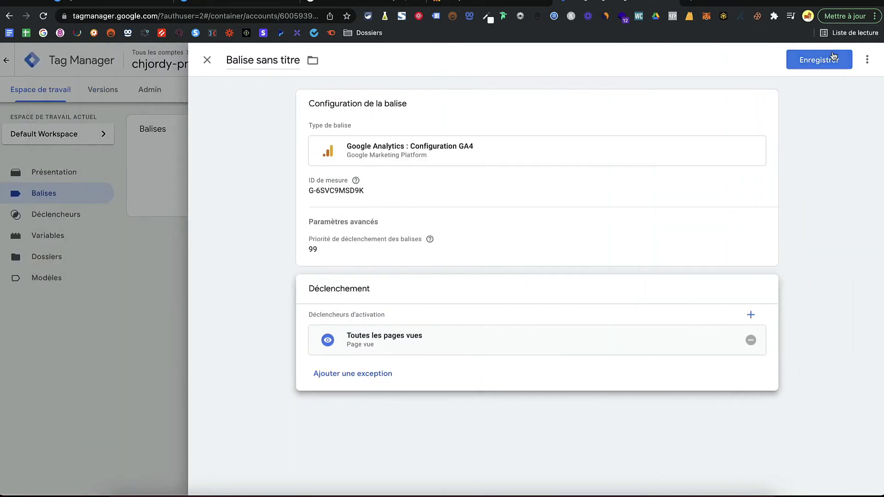
Step: Replace the tag's "Toutes les pages vues" trigger with the built-in "All Pages" trigger
left_click(751, 339)
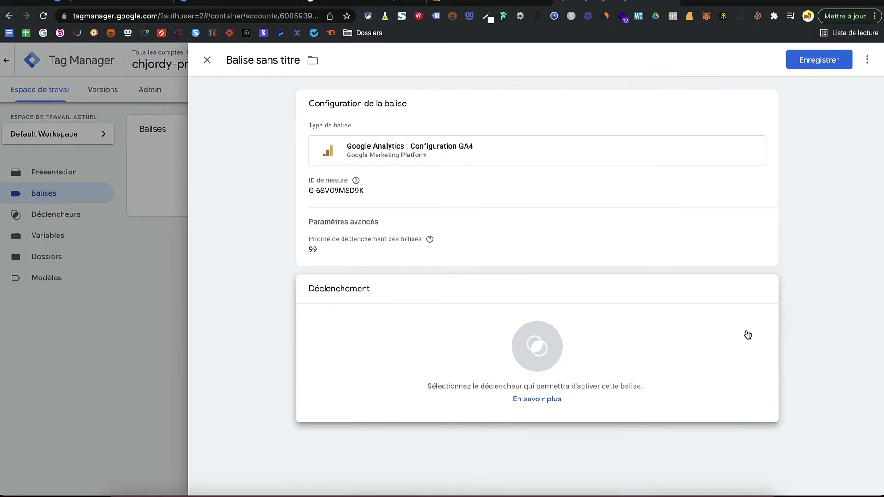
left_click(524, 382)
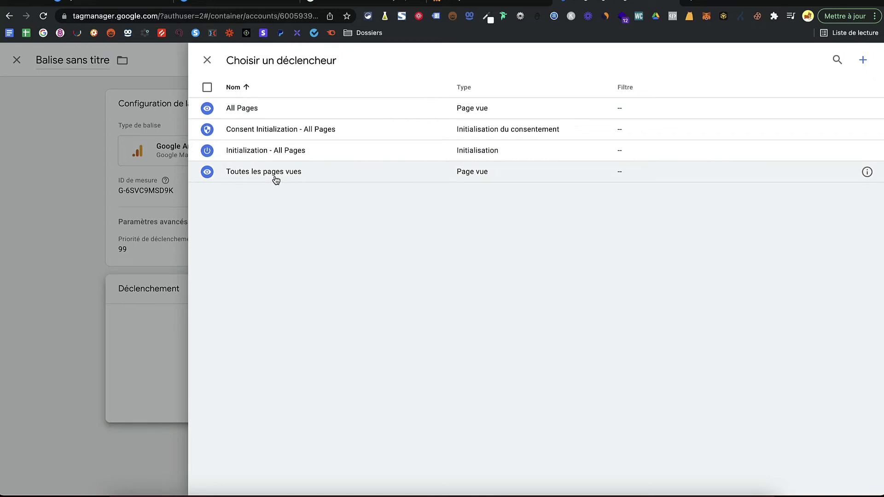
left_click(245, 114)
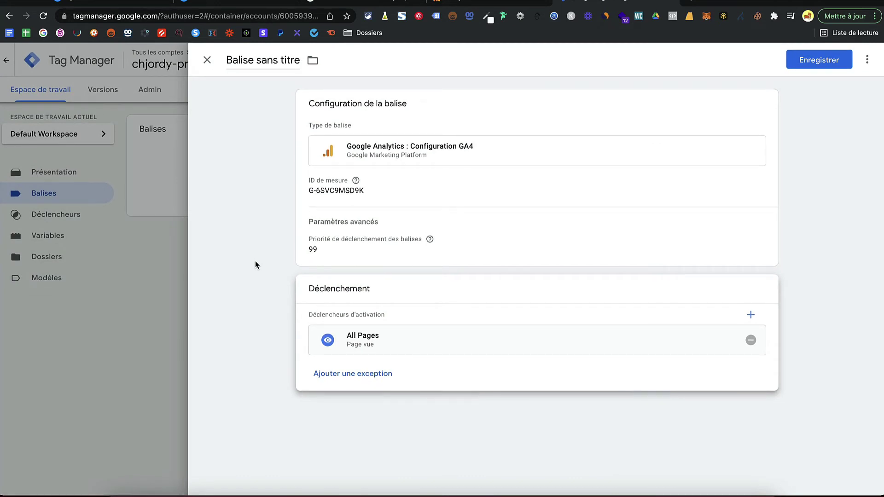
Step: Name the tag "GA4 - suivi de base - All Pages" and save it
left_click(259, 65)
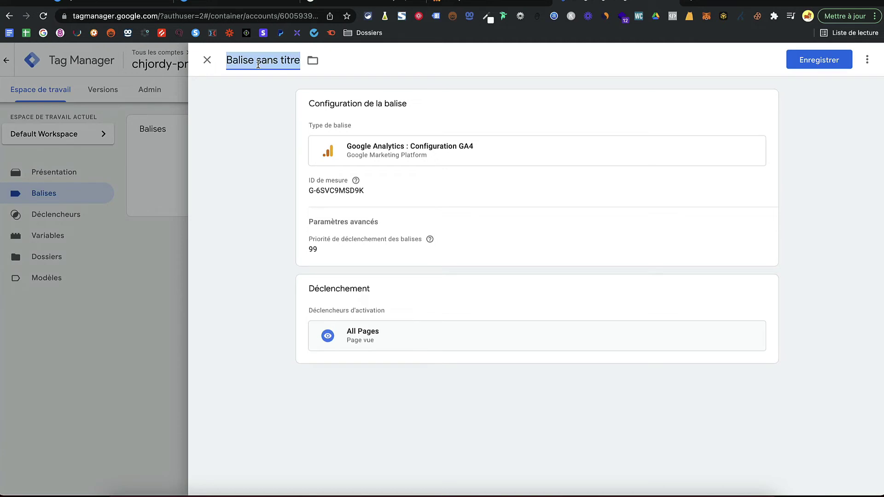
type("GA4 -")
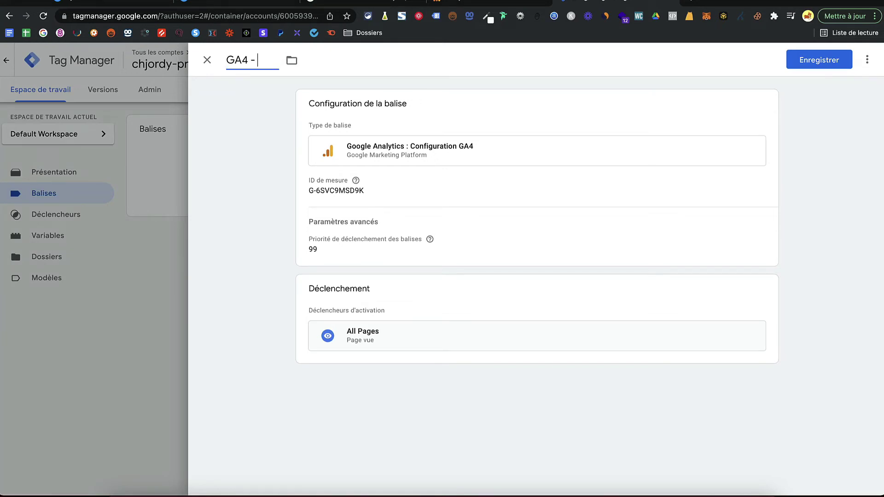
type(" suivi debase")
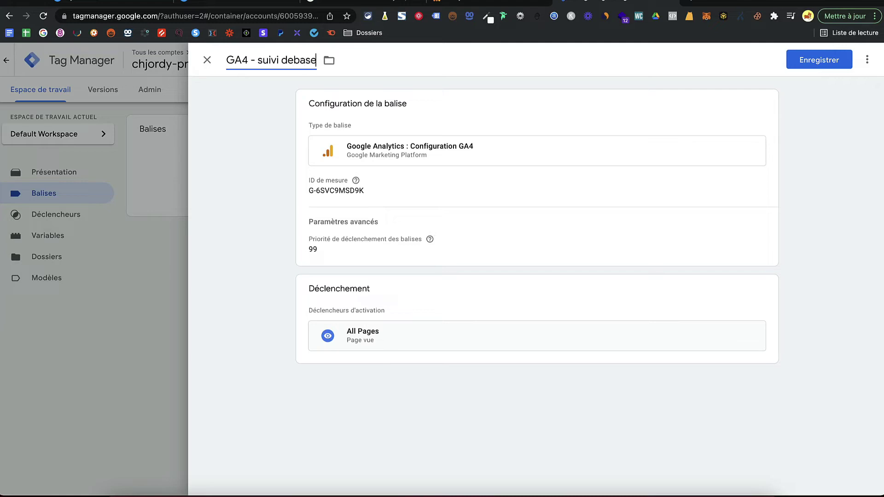
key("BackSpace")
key("BackSpace")
key("BackSpace")
key("BackSpace")
type("base - All Pages")
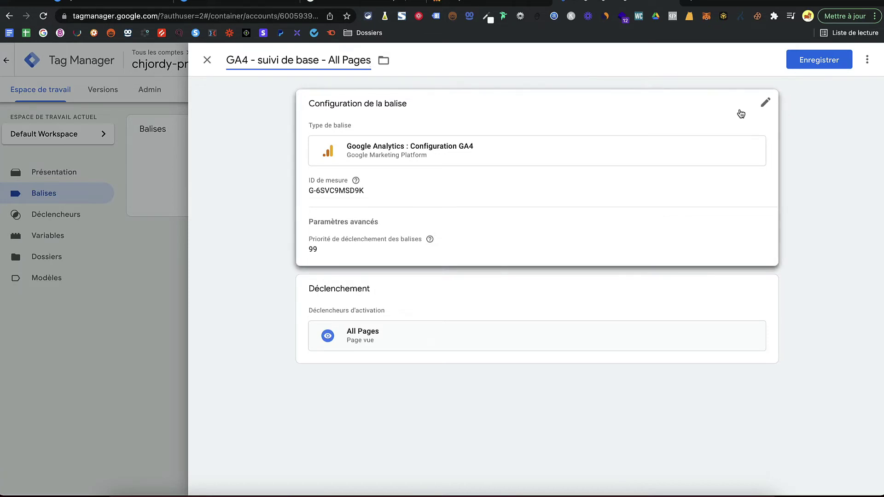
left_click(814, 59)
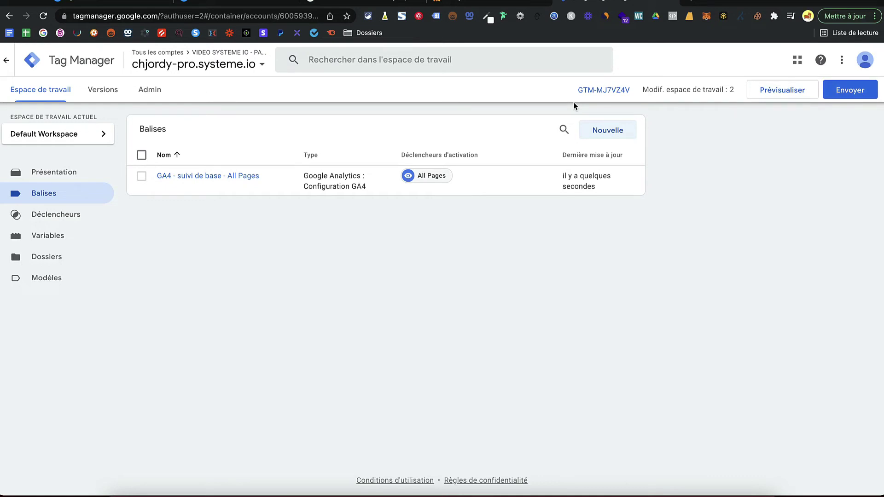
Step: Create a "Google Analytics : Universal Analytics" tag with tracking type "Page vue" and start a new variable for its Google Analytics settings
left_click(605, 134)
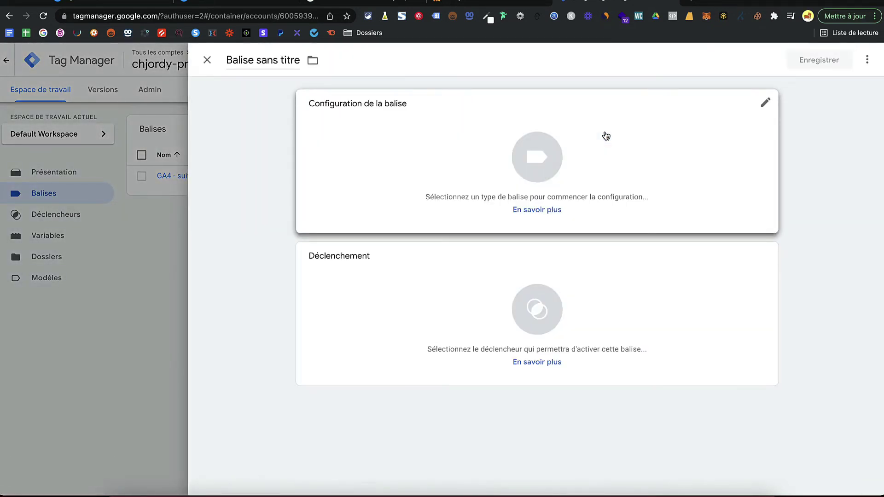
left_click(436, 103)
left_click(337, 151)
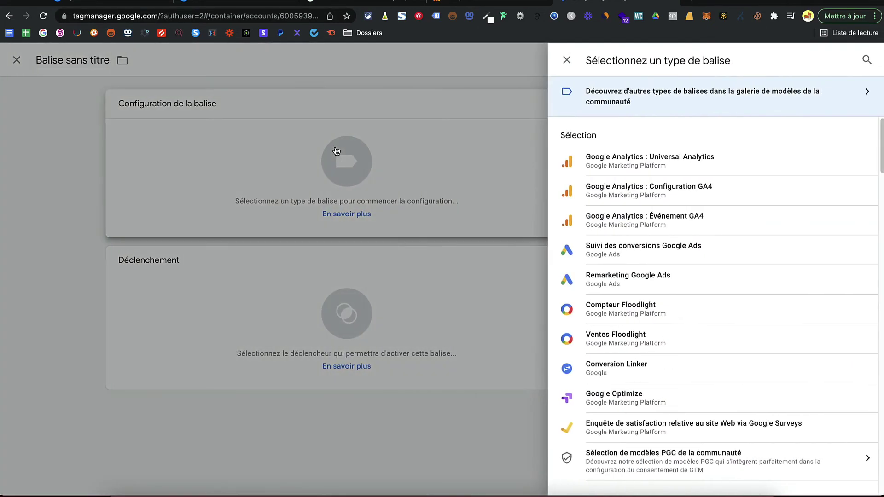
left_click(685, 166)
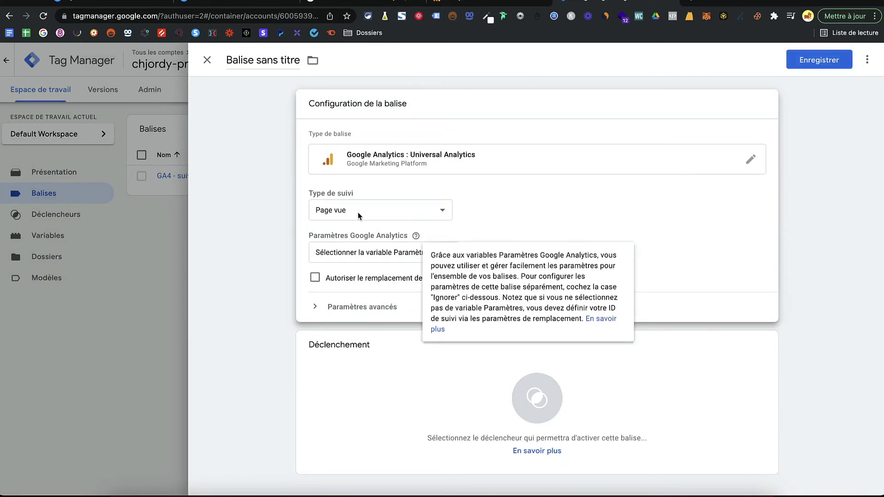
left_click(391, 210)
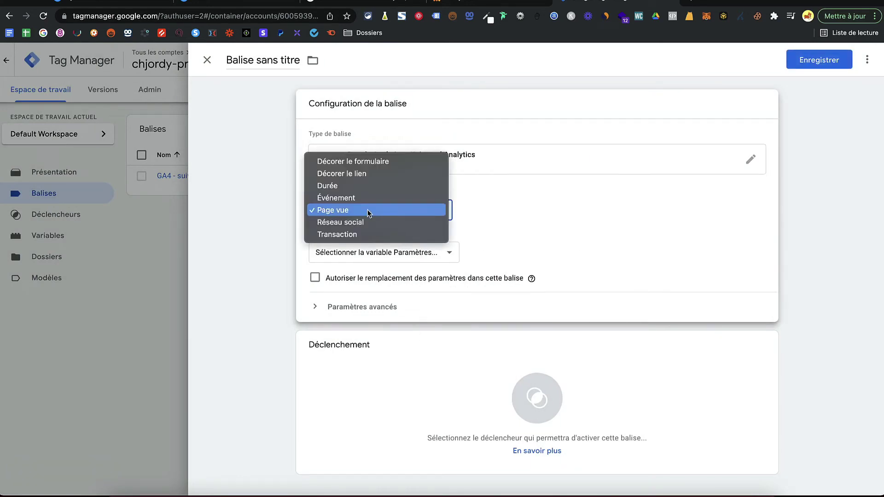
left_click(350, 212)
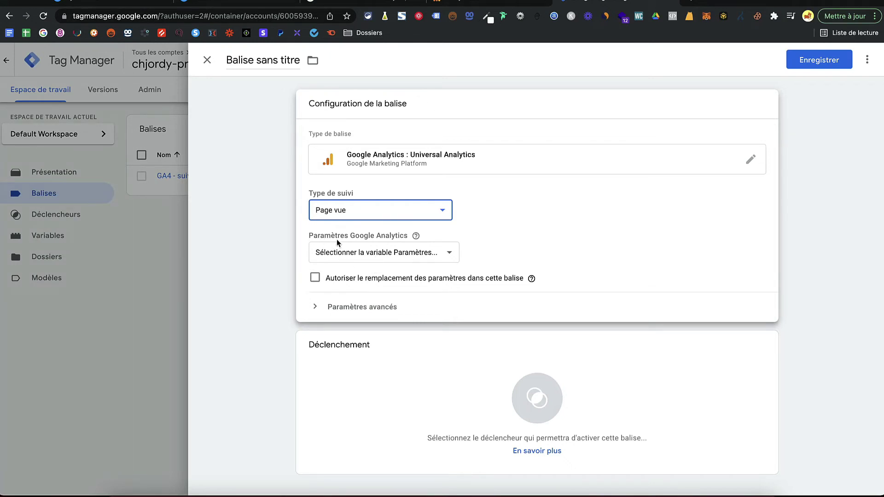
left_click(398, 254)
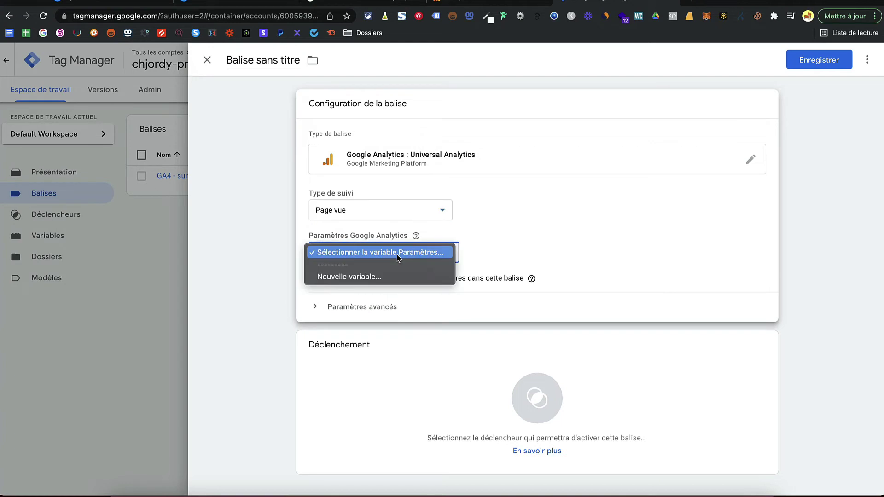
left_click(362, 278)
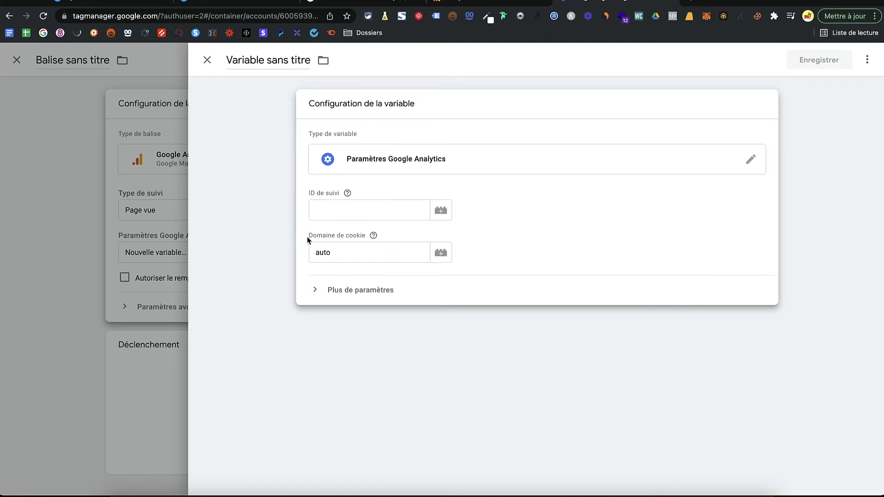
Step: Switch to Google Analytics and open the administration of the Universal Analytics property's "Toutes les données du site Web" view
left_click(462, 2)
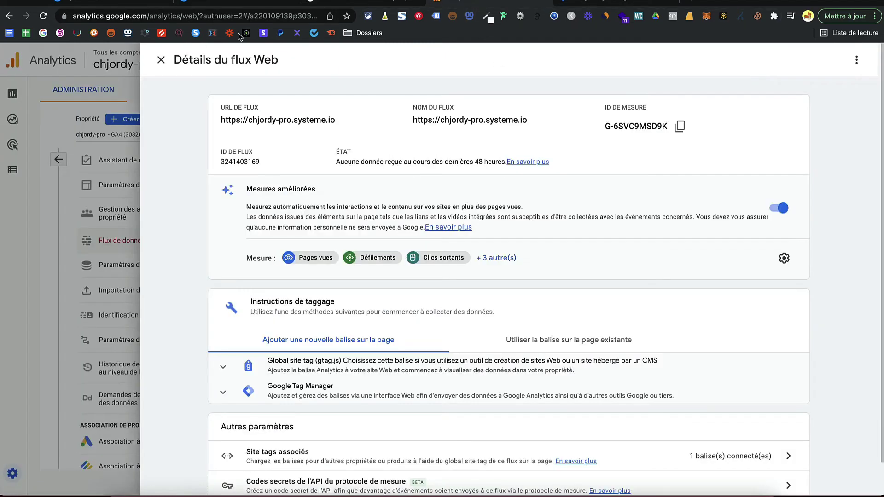
left_click(159, 60)
left_click(161, 66)
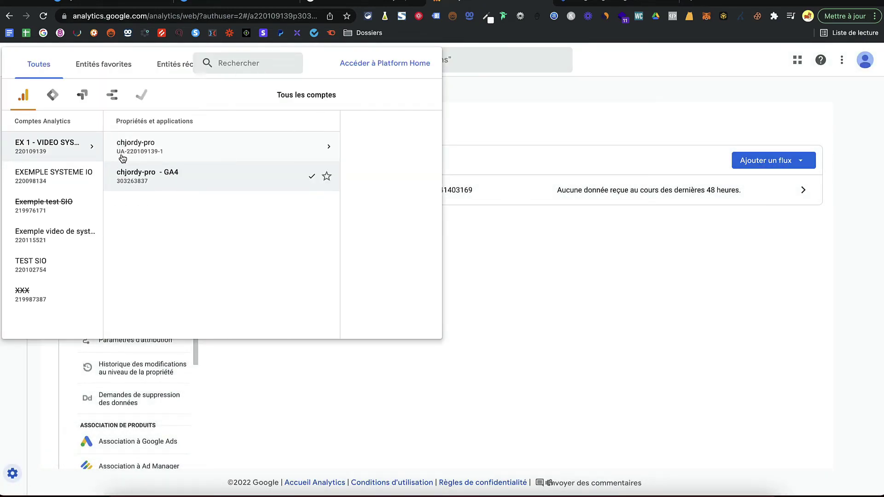
left_click(127, 157)
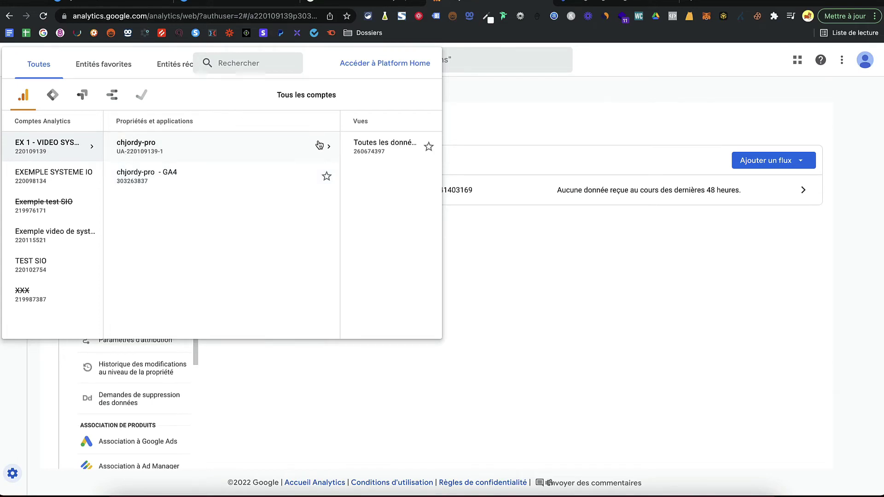
left_click(362, 148)
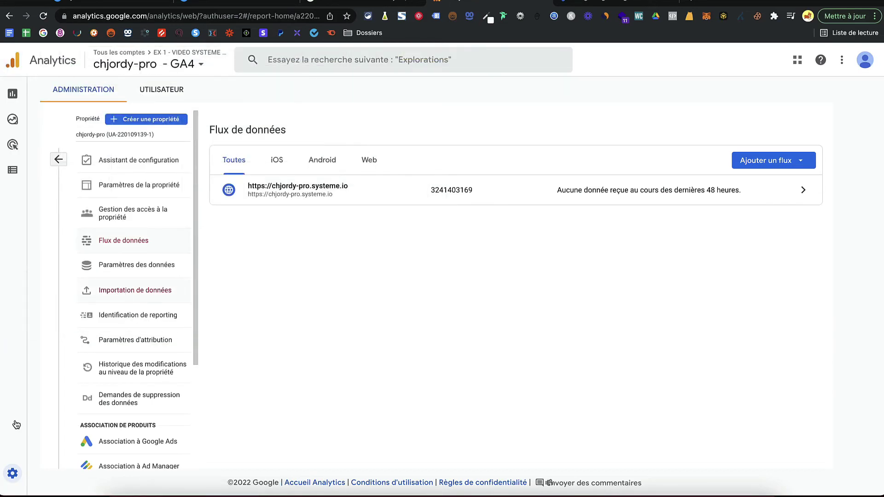
left_click(31, 464)
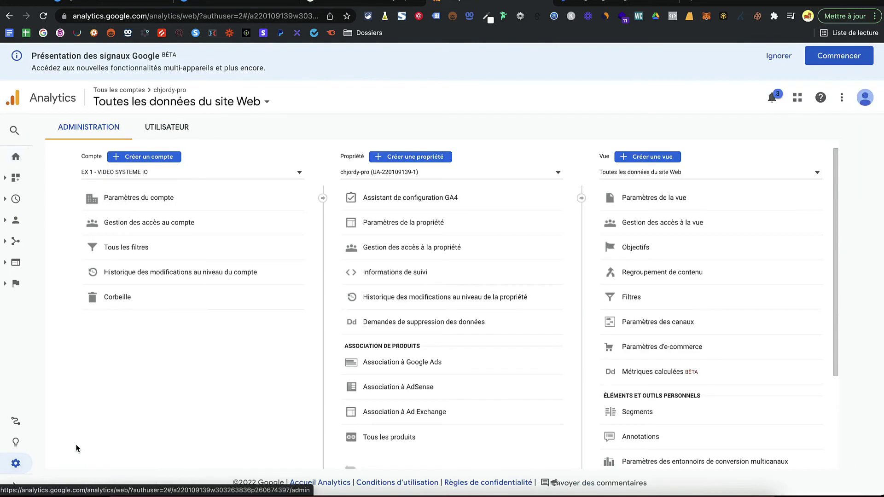
Step: Copy the Universal Analytics tracking ID from the property settings
left_click(385, 222)
triple_click(222, 221)
key("super+c")
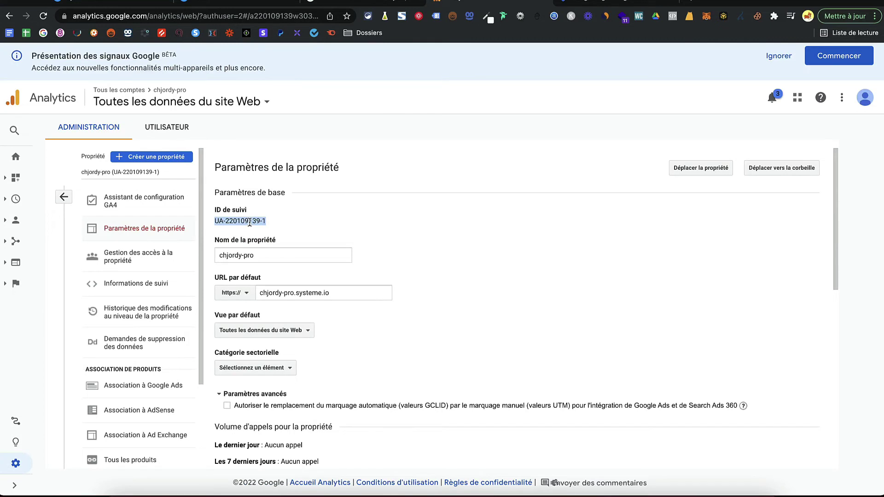
Step: Back in Tag Manager, paste the copied Universal Analytics ID as the new variable's tracking ID
left_click(569, 4)
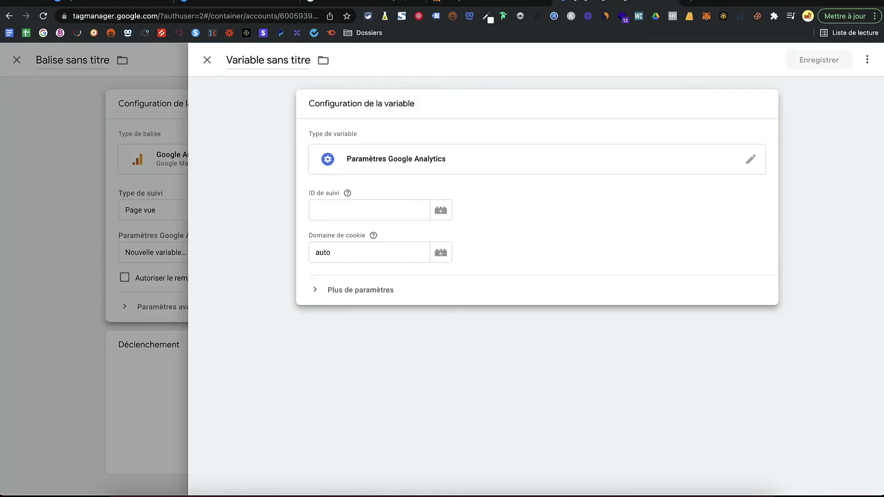
left_click(320, 206)
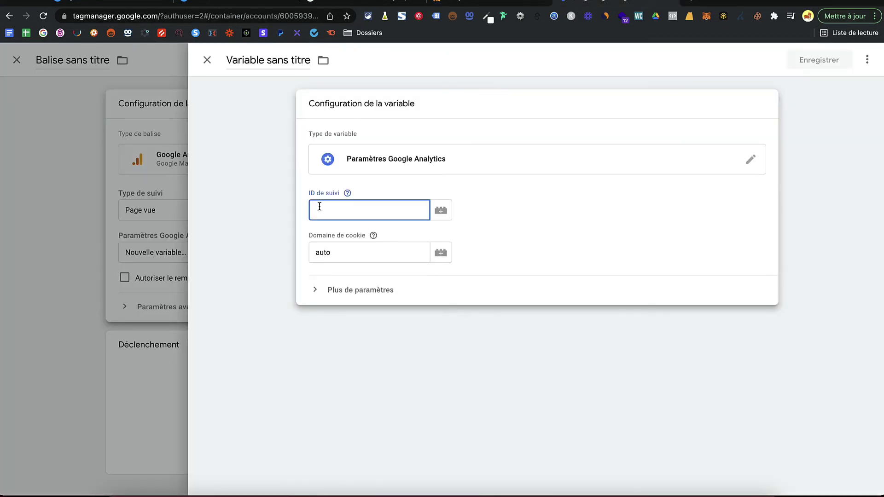
key("super+space")
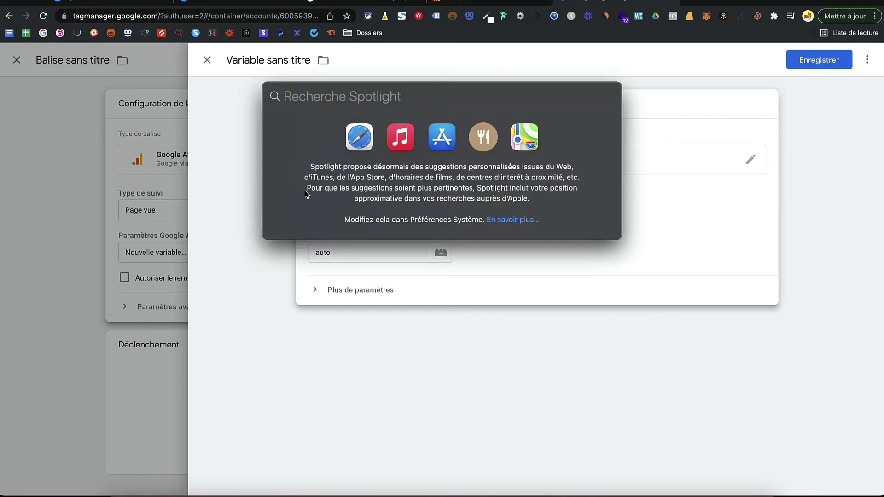
key("Escape")
key("super+v")
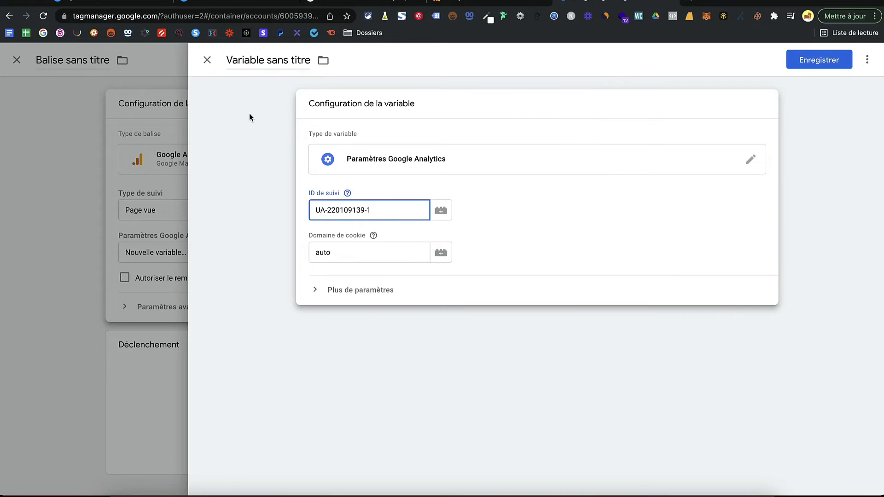
Step: Name the Google Analytics settings variable with the copied tracking ID and save it
left_click(275, 62)
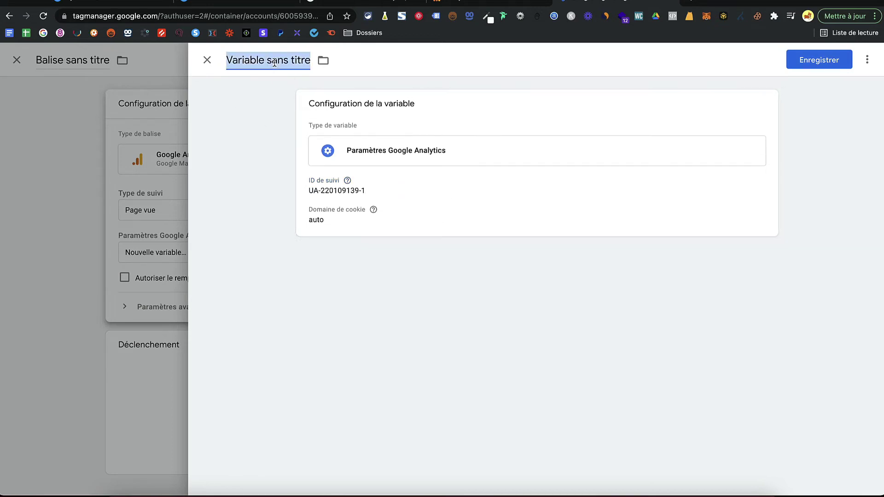
key("super+v")
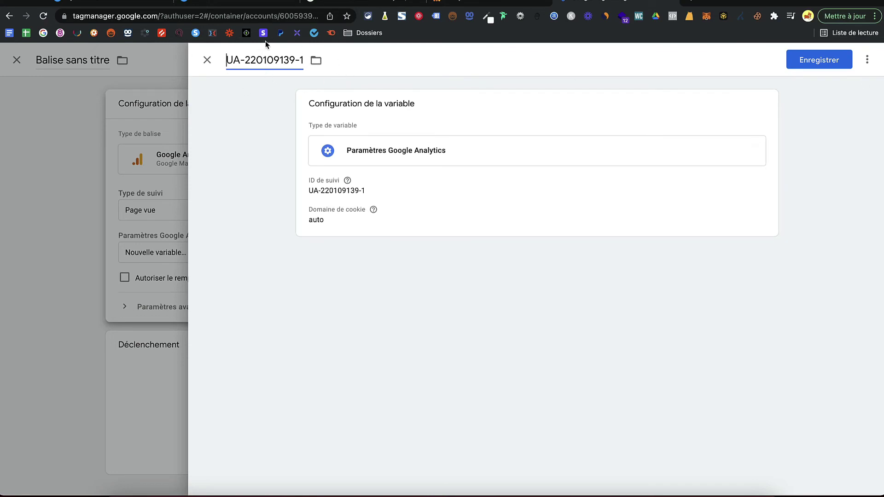
left_click(673, 163)
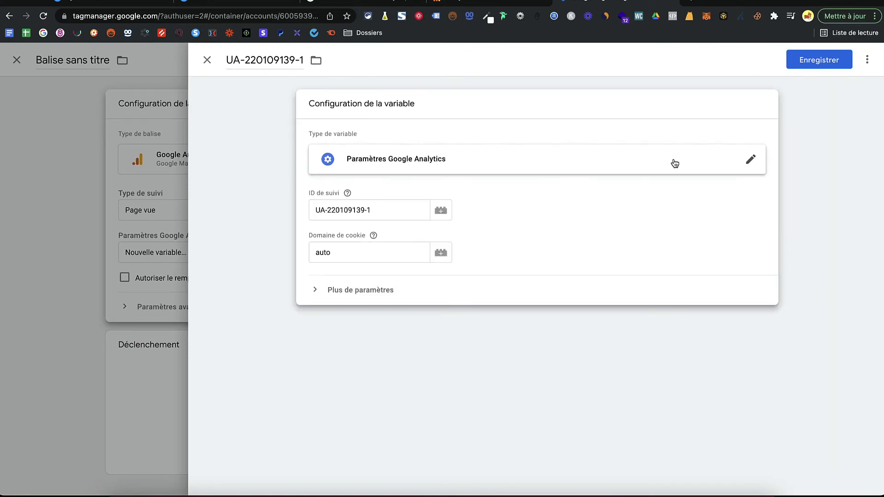
left_click(827, 64)
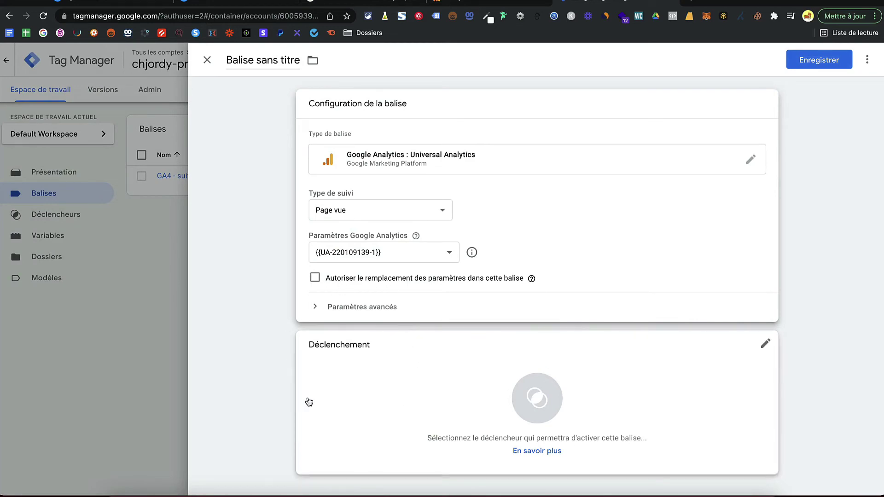
Step: Assign the "All Pages" trigger to the Universal Analytics tag and set its firing priority to 98
left_click(395, 393)
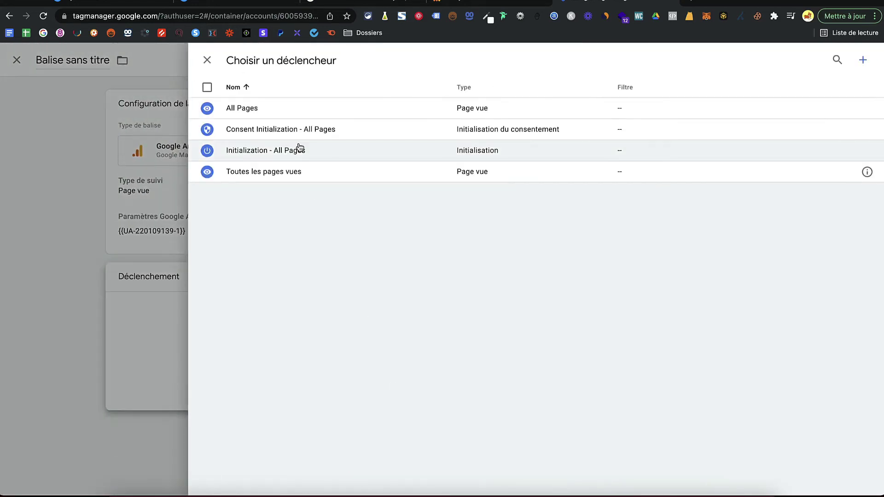
left_click(285, 110)
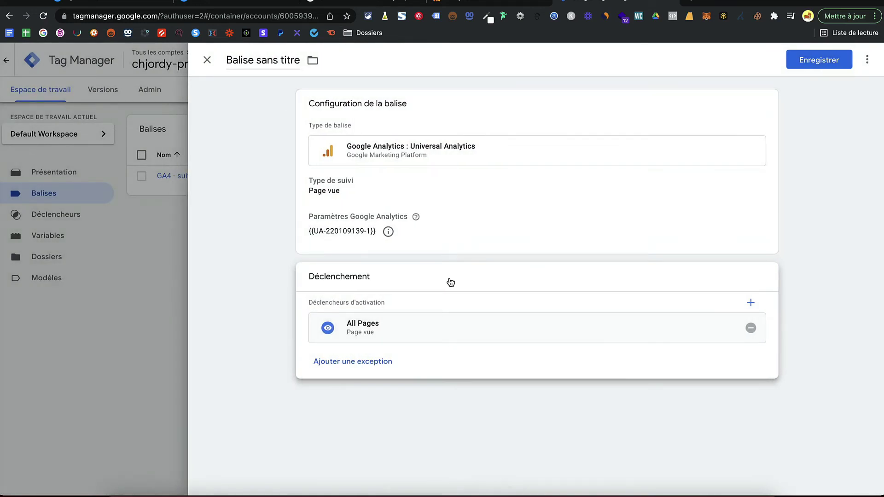
left_click(404, 238)
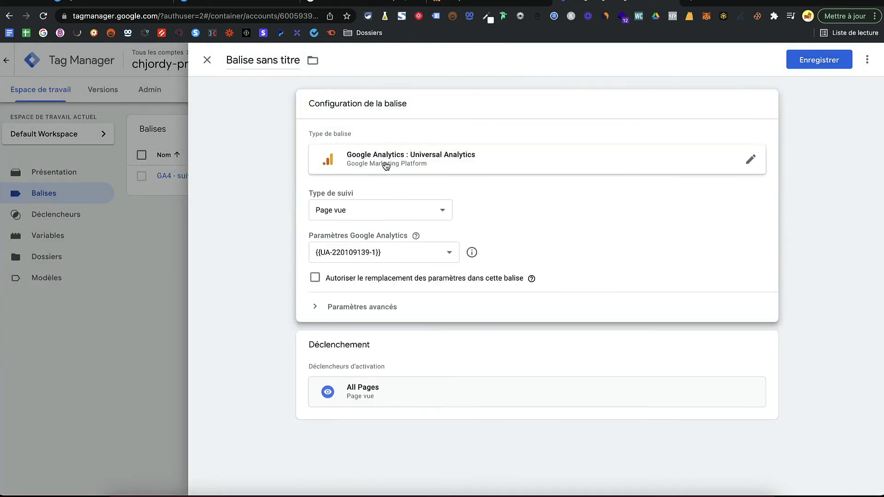
left_click(316, 307)
scroll(297, 312, "down", 3)
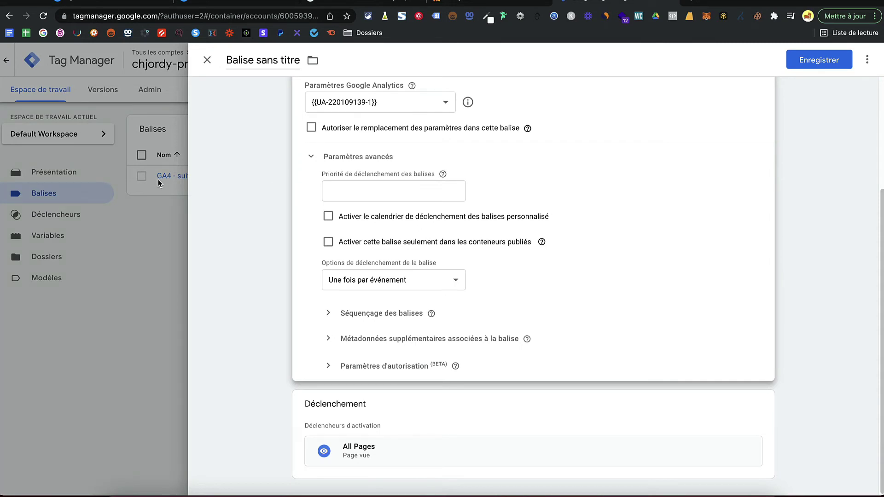
left_click(421, 196)
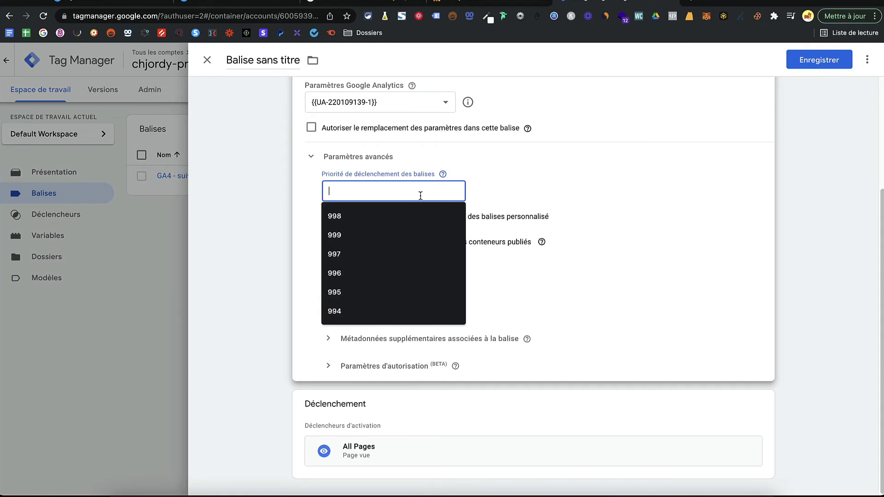
type("98")
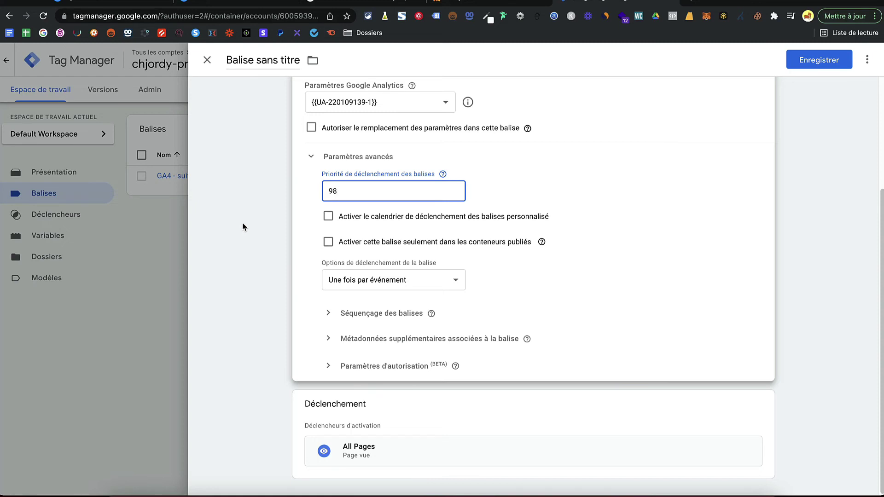
scroll(228, 210, "up", 3)
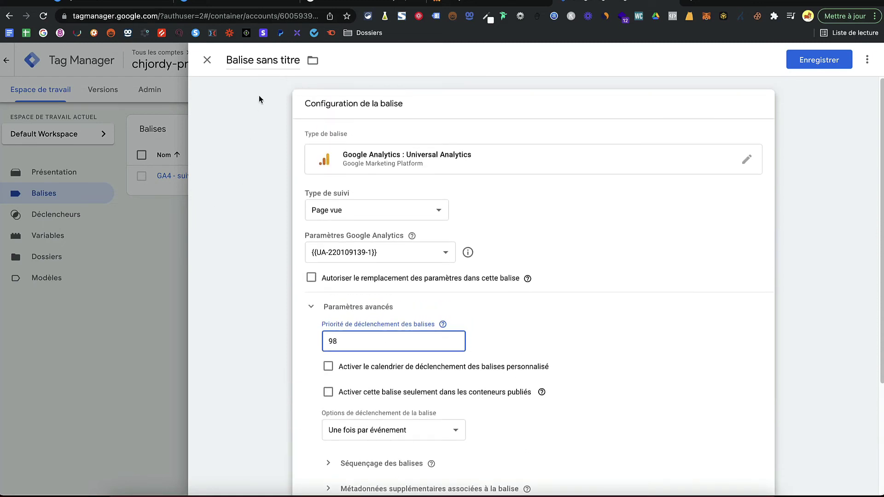
Step: Name the tag "UA - Suivi de base - All Pages" and save it
left_click(254, 65)
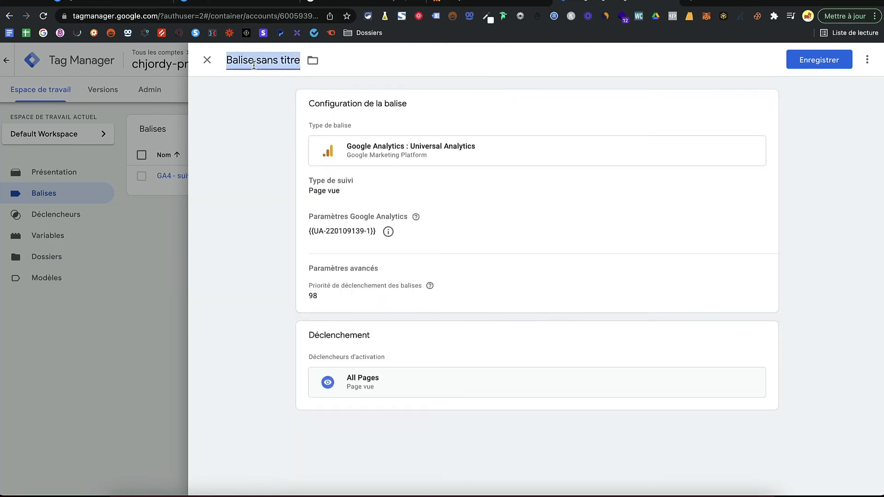
type("UA - S")
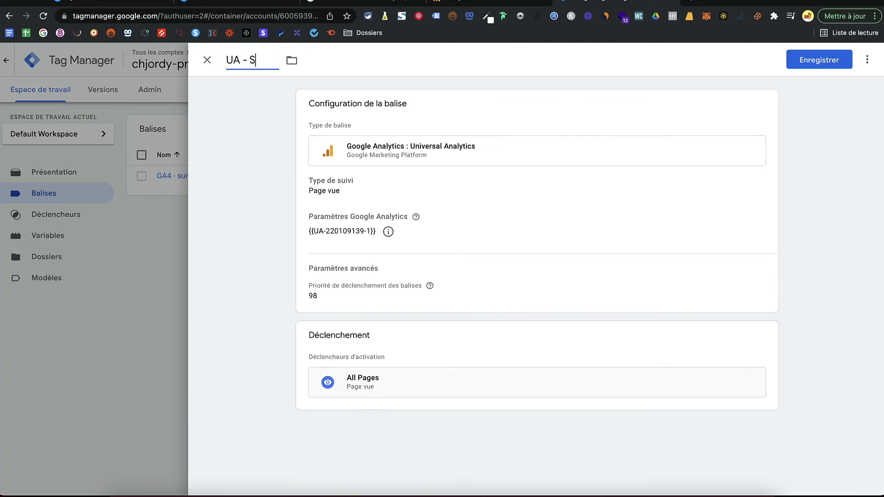
type("uvi")
key("BackSpace")
key("BackSpace")
type("ivi de base - All")
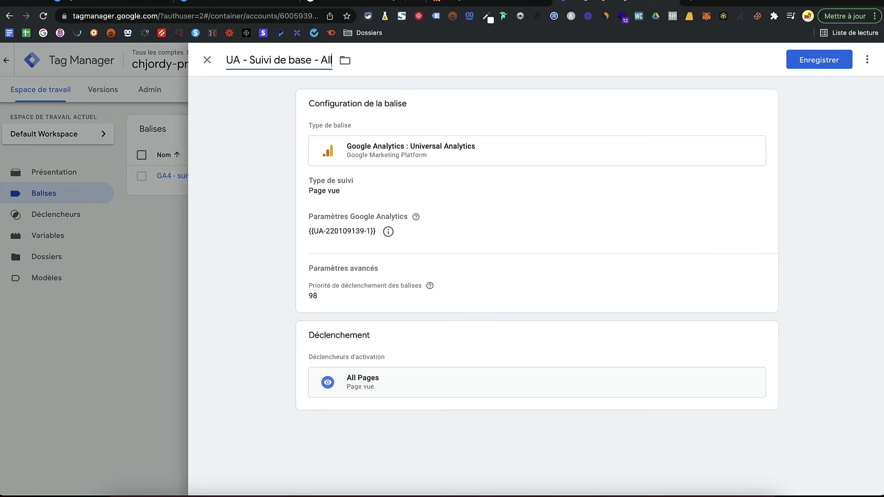
type(" Pages")
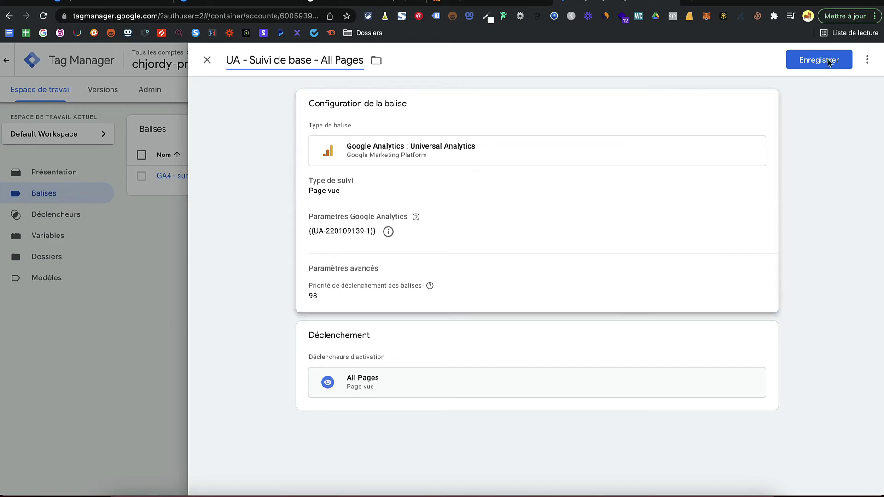
left_click(806, 63)
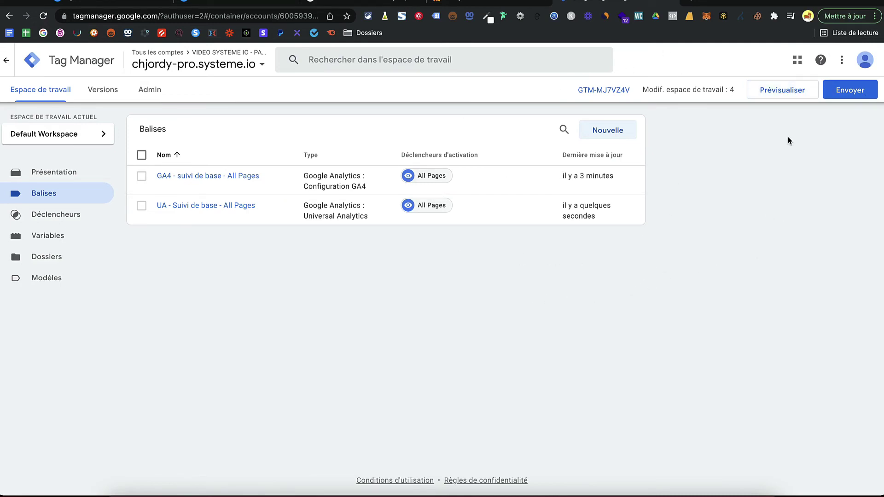
Step: Launch the container's preview mode and copy the "Lead" capture page's link from the Systeme.io funnel
left_click(768, 96)
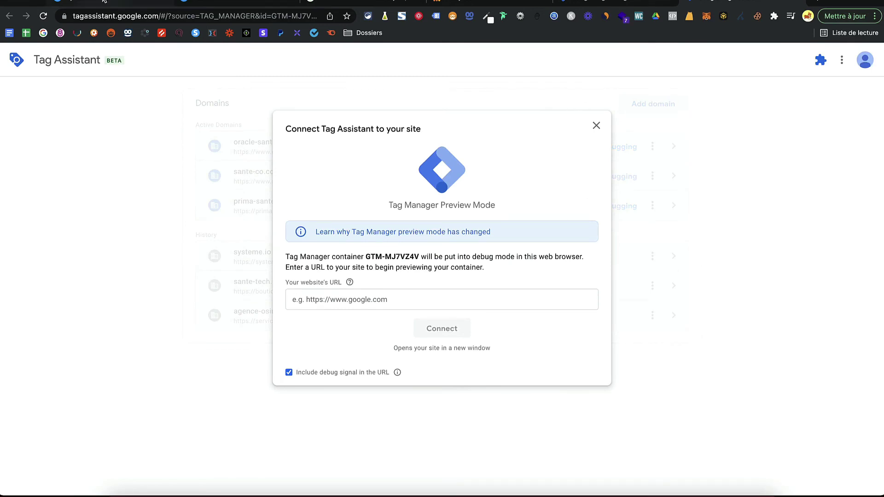
left_click(104, 2)
left_click(46, 138)
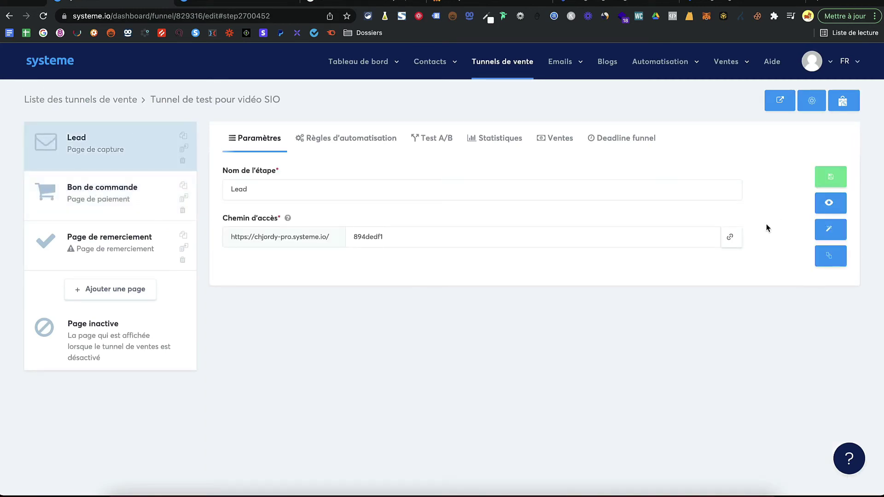
left_click(731, 242)
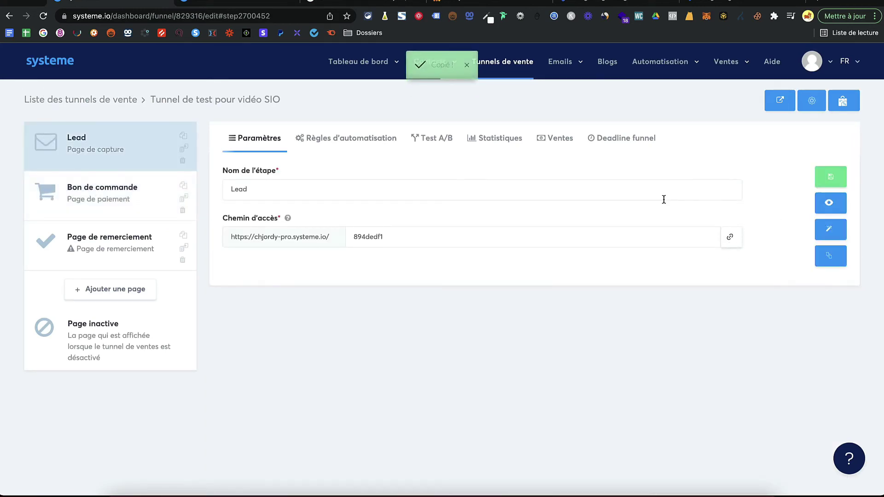
Step: Connect Tag Assistant to the copied Lead page URL ending in 894dedf1 and continue to its debug summary
left_click(708, 2)
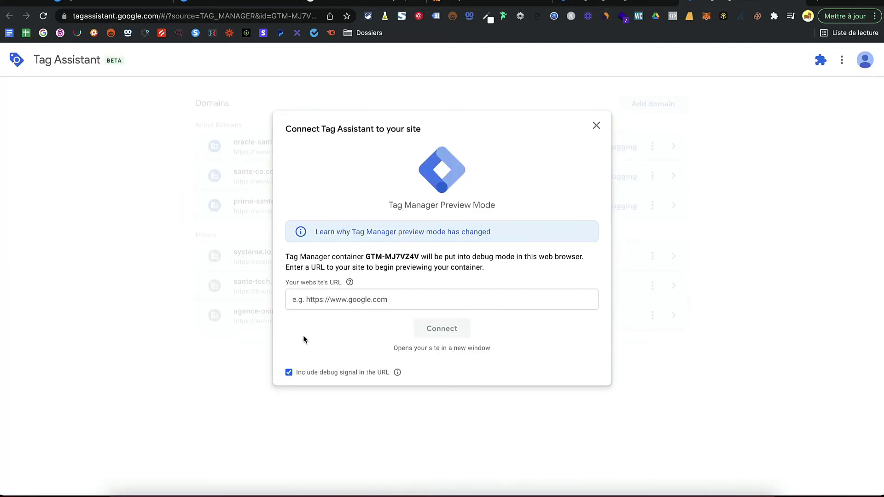
left_click(330, 293)
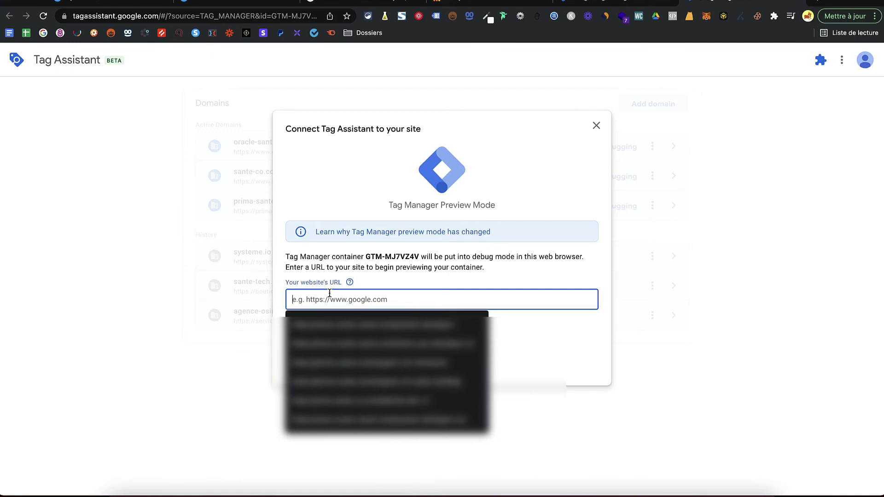
type("https://chjordy-pro.systeme.io/894dedf1")
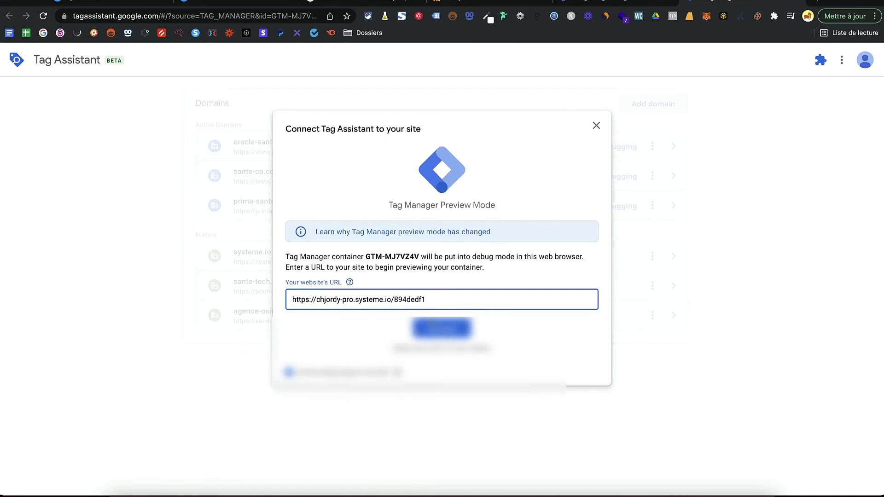
left_click(436, 325)
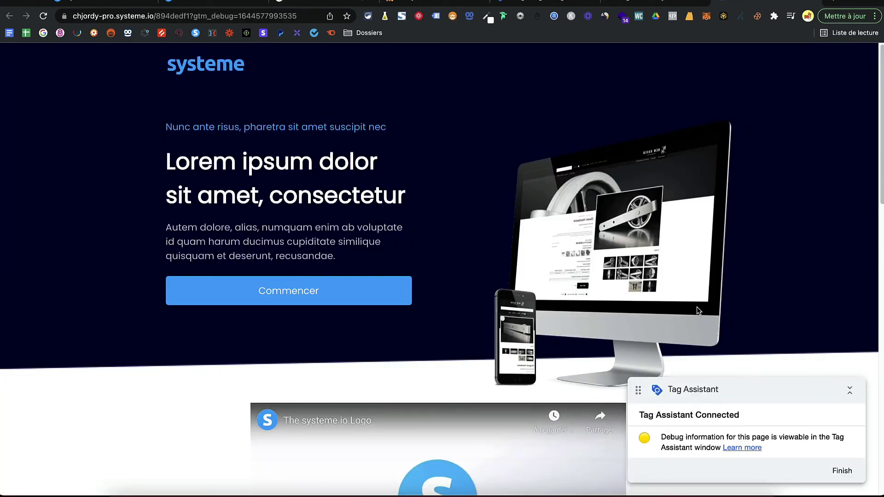
left_click(647, 8)
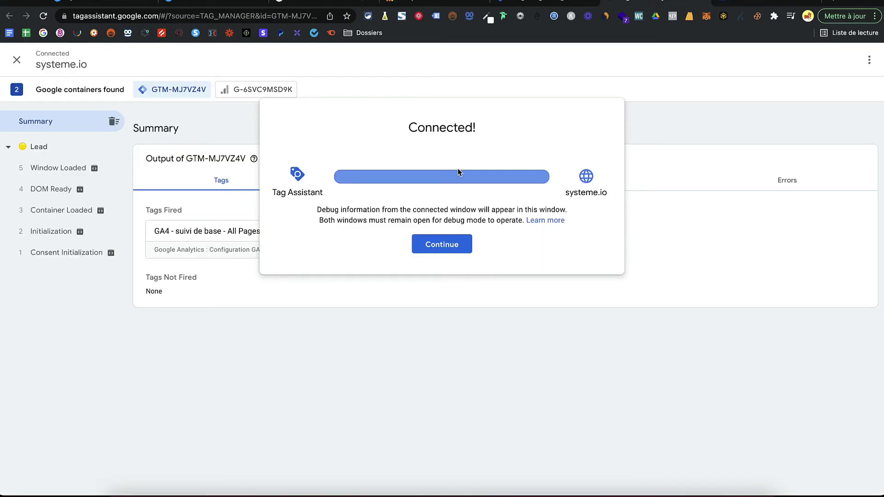
left_click(442, 242)
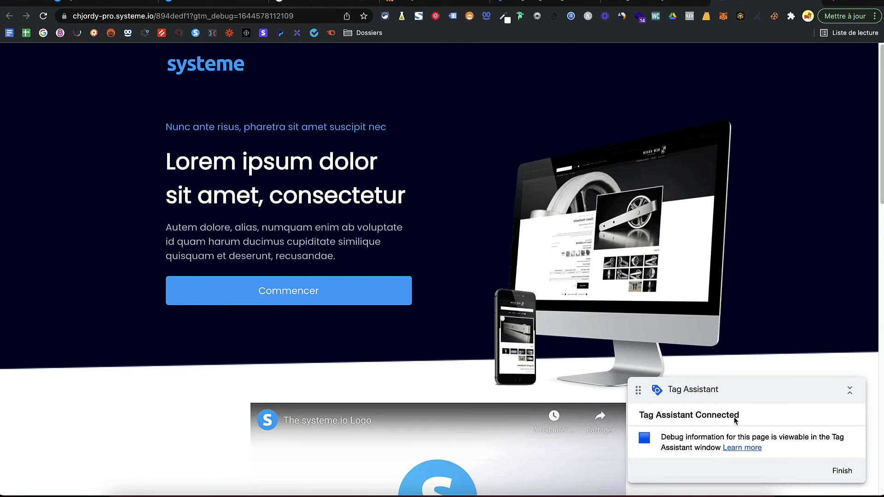
Step: Check in Tag Assistant's summary which tags of container GTM-MJ7VZ4V fire on the Lead page, comparing it with the connected page
left_click(636, 3)
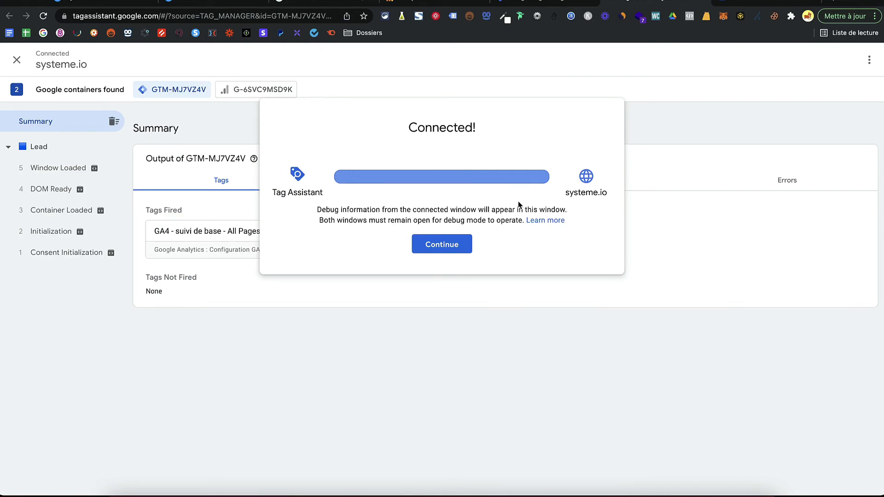
left_click(442, 246)
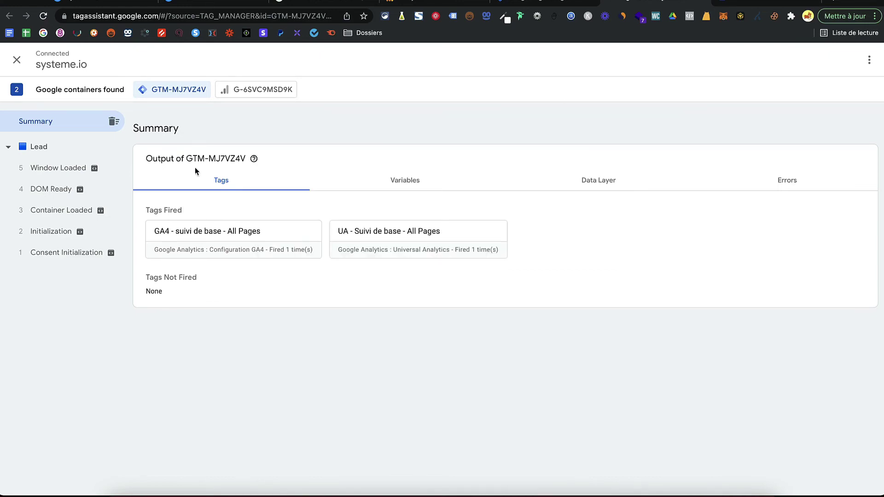
left_click(755, 4)
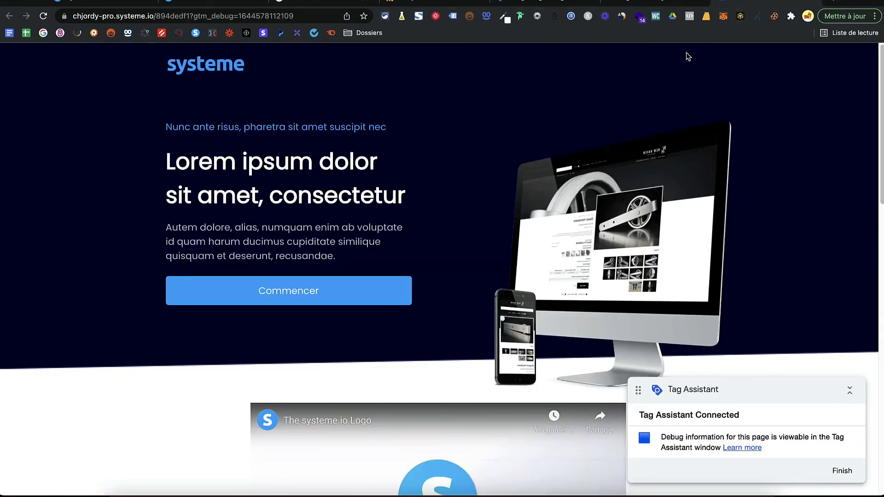
left_click(640, 16)
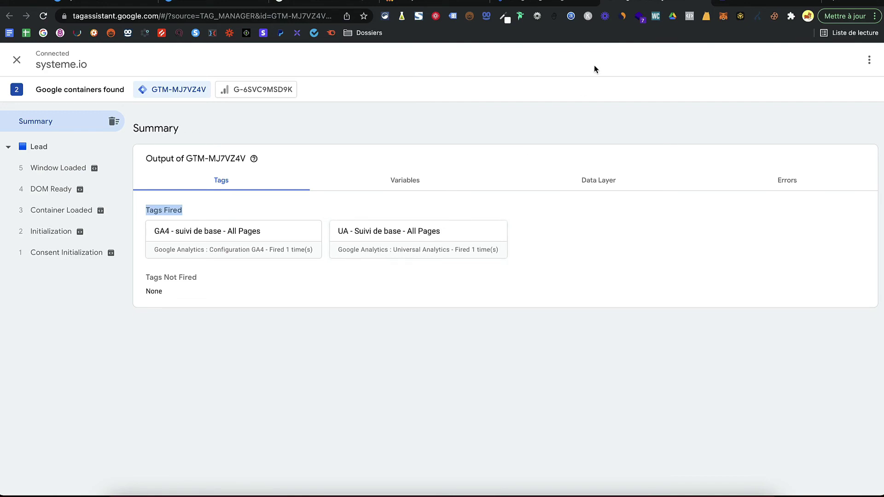
left_click(706, 1)
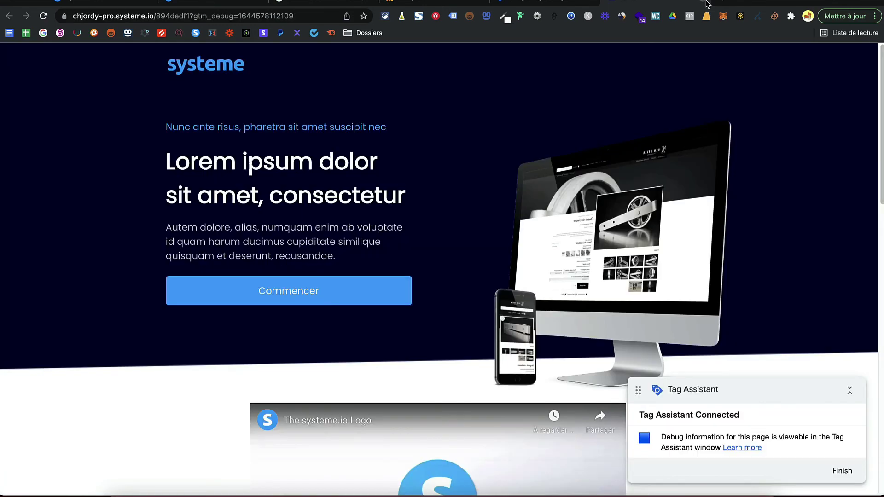
Step: Publish the Tag Manager container changes as a version named "Installation GA4 + UA" and return to the workspace's tag list
left_click(705, 2)
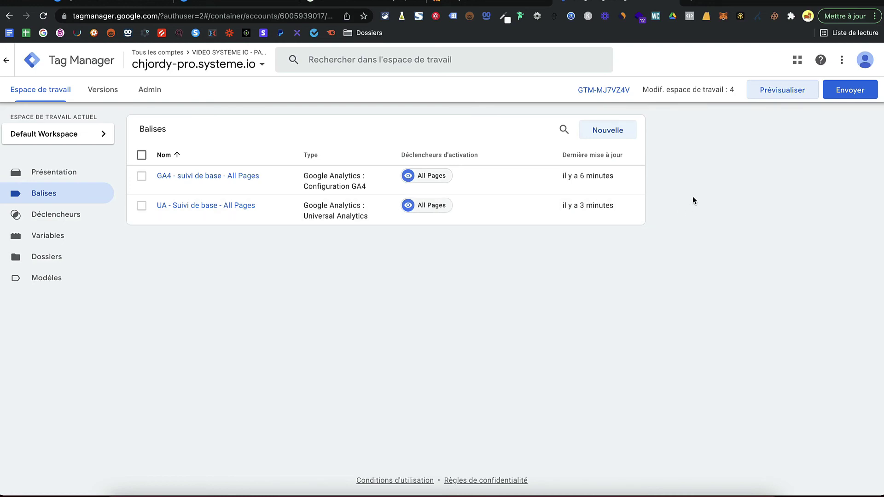
left_click(850, 90)
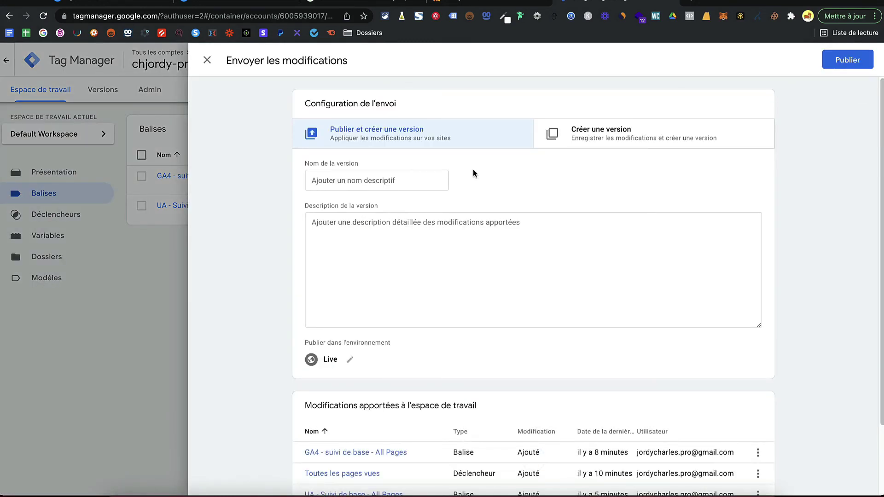
left_click(428, 186)
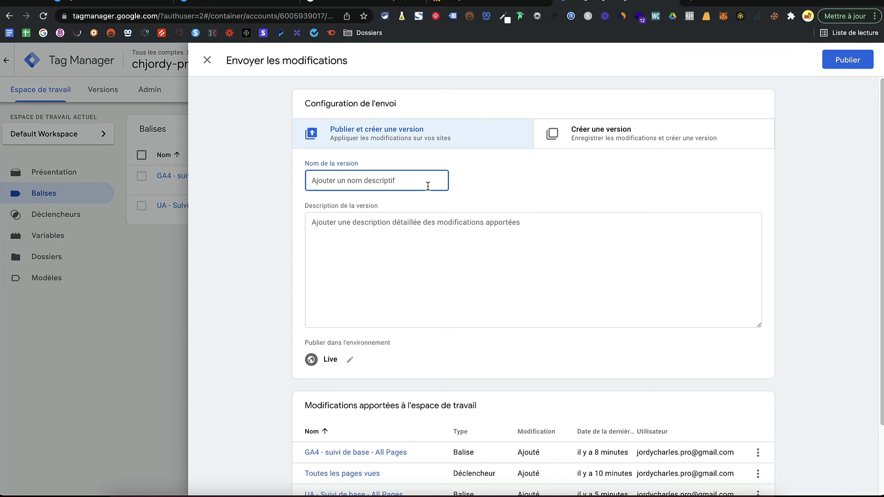
type("Installaitio")
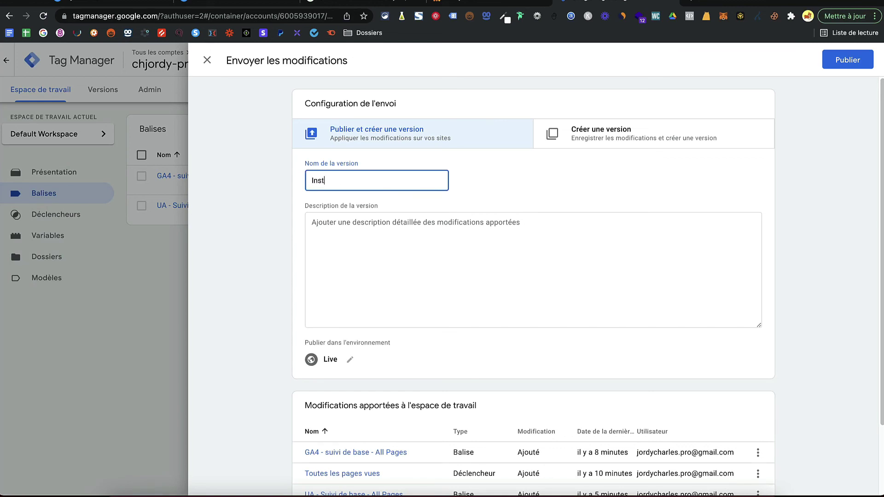
key("BackSpace")
key("BackSpace")
key("BackSpace")
key("BackSpace")
type("tion GA4")
type("+ UA")
left_click(839, 62)
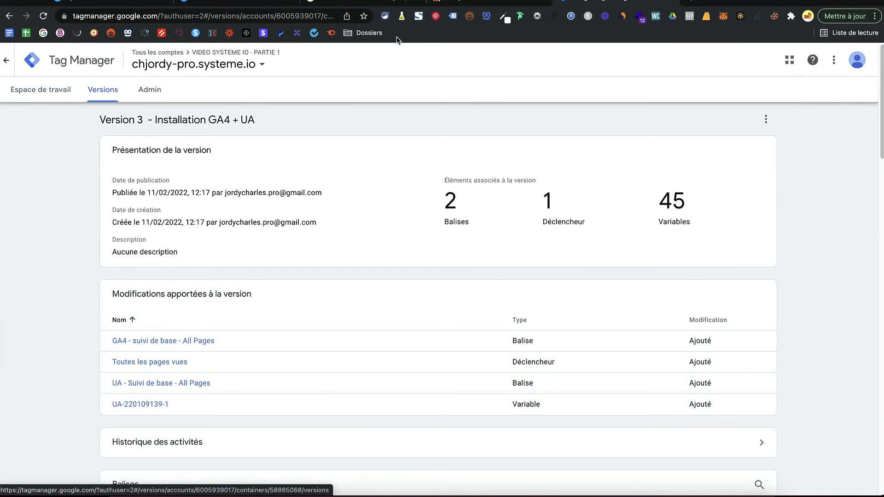
left_click(69, 98)
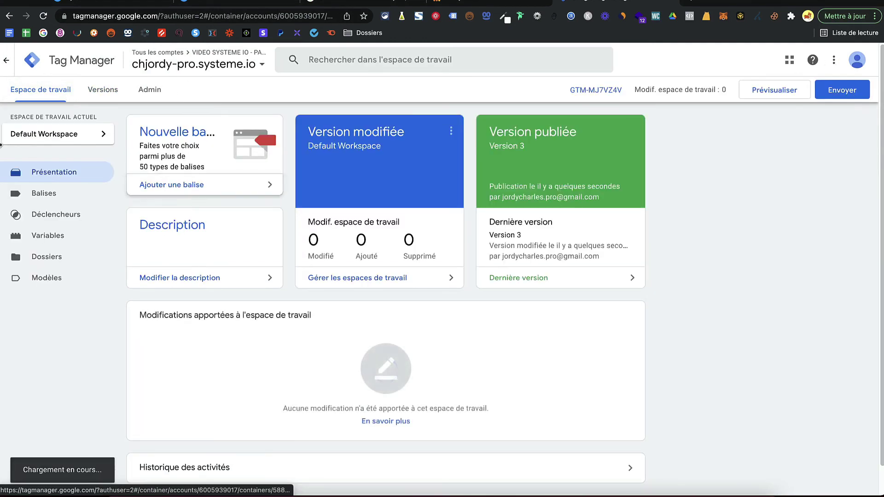
left_click(46, 193)
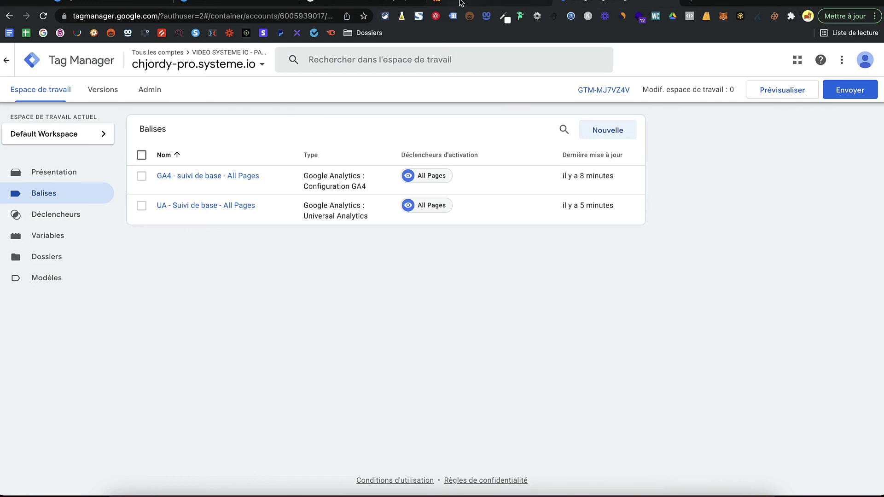
Step: Switch to Google Analytics and check the currently active users and active pages on the Universal Analytics home page
left_click(474, 3)
left_click(16, 157)
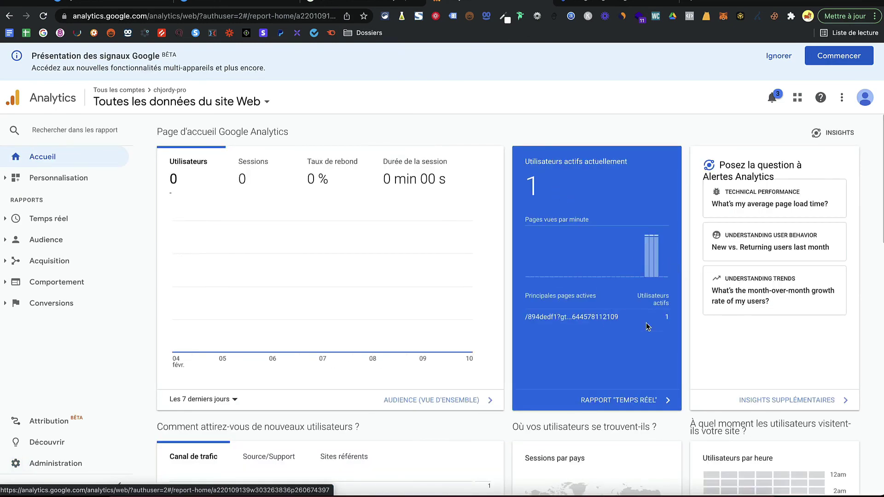
left_click_drag(515, 192, 592, 191)
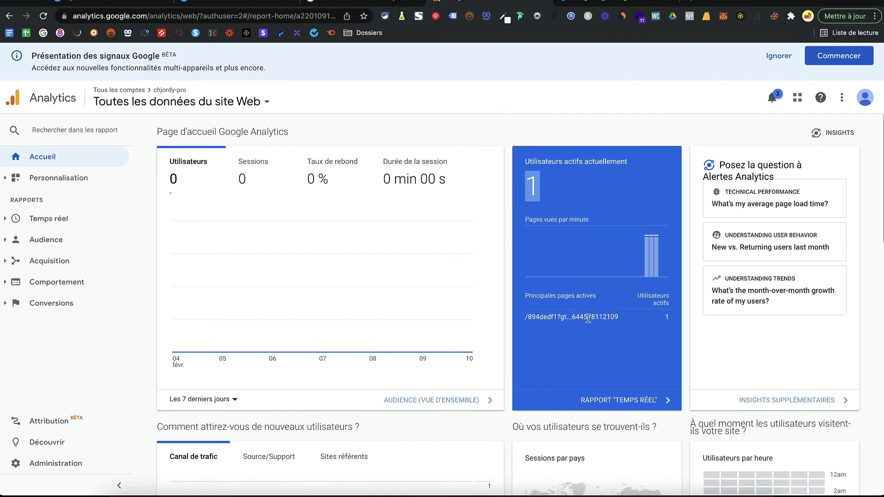
left_click_drag(627, 323, 594, 317)
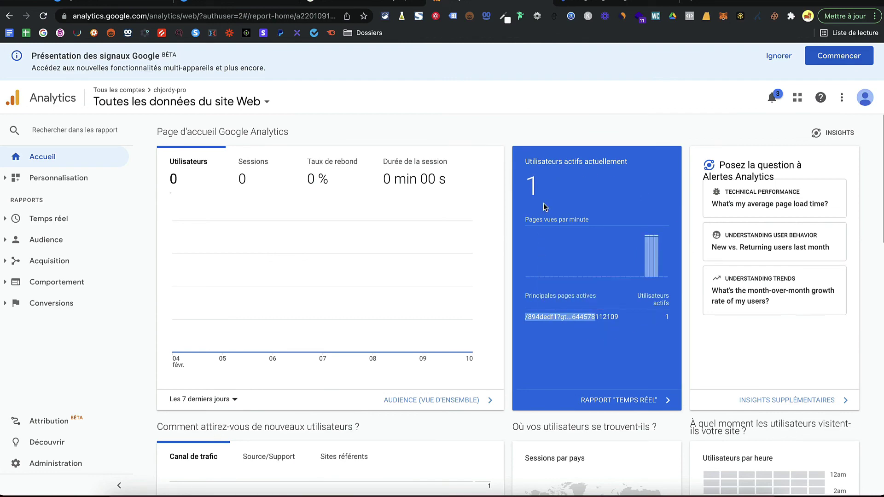
Step: Open the account's GA4 property and examine the last 30 minutes' users in its report snapshot
left_click(196, 104)
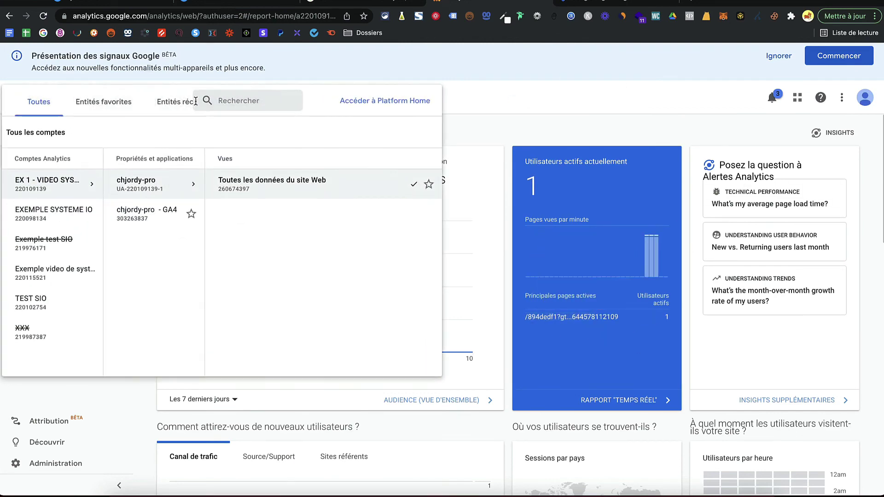
left_click(150, 228)
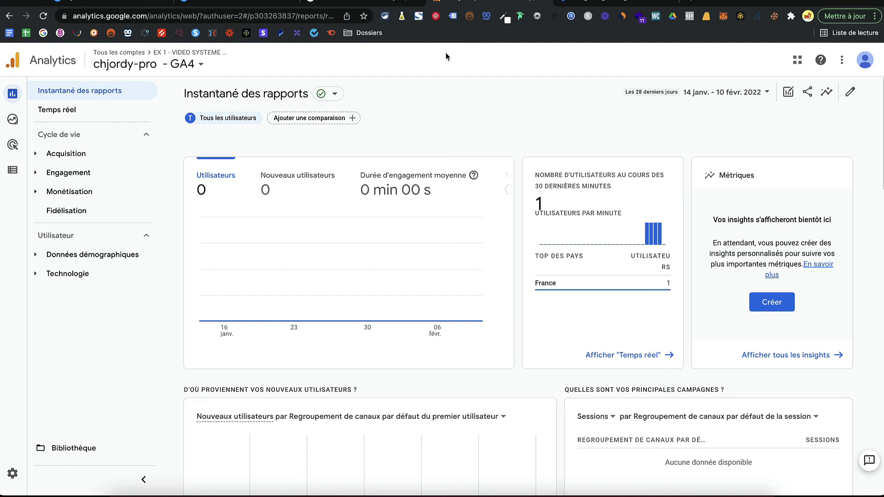
left_click(205, 61)
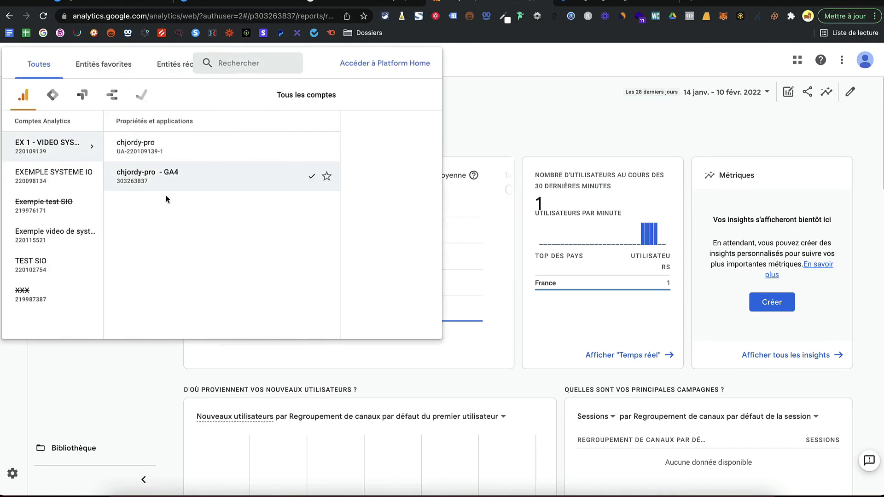
left_click(167, 180)
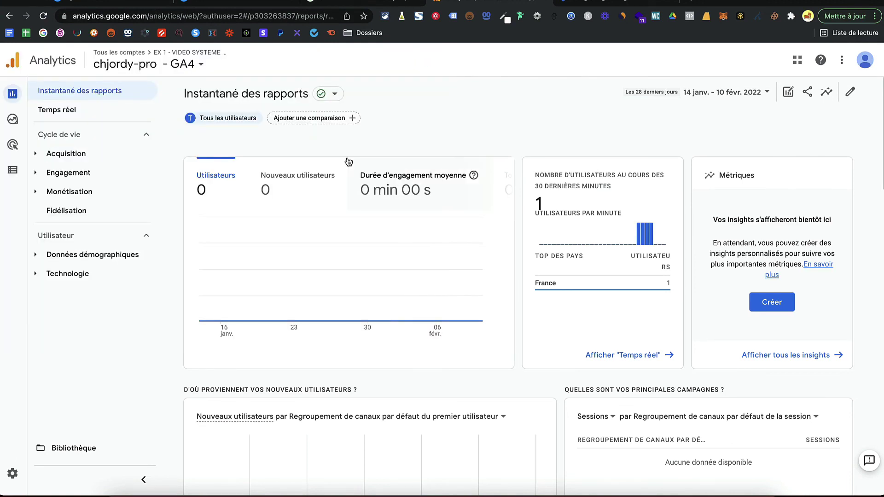